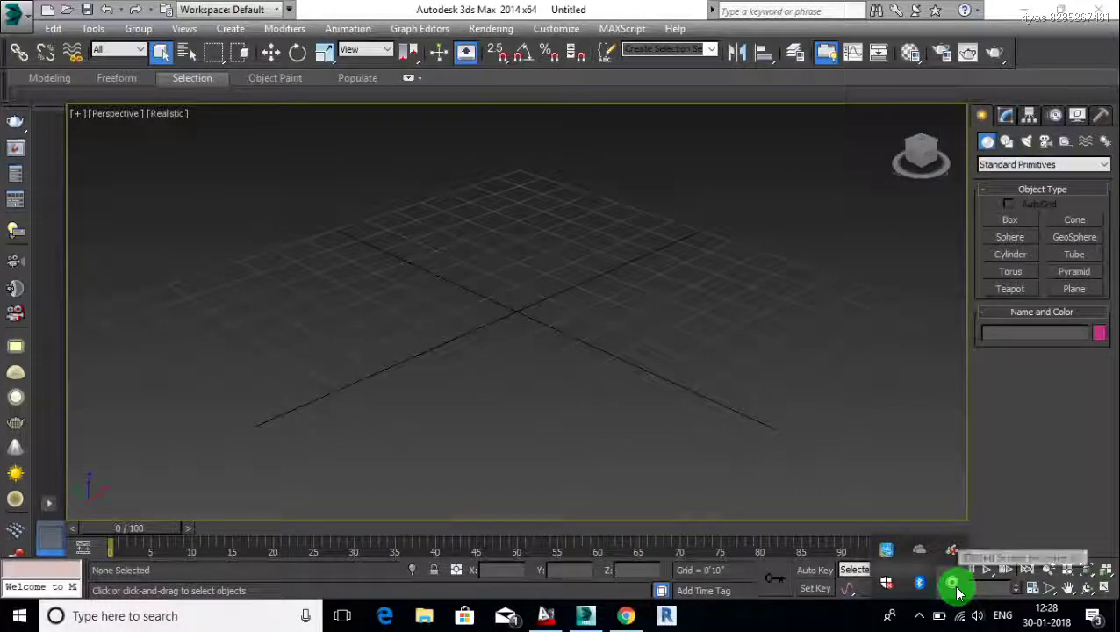
Create a Box primitive by dragging its base on the Perspective grid.
click(754, 420)
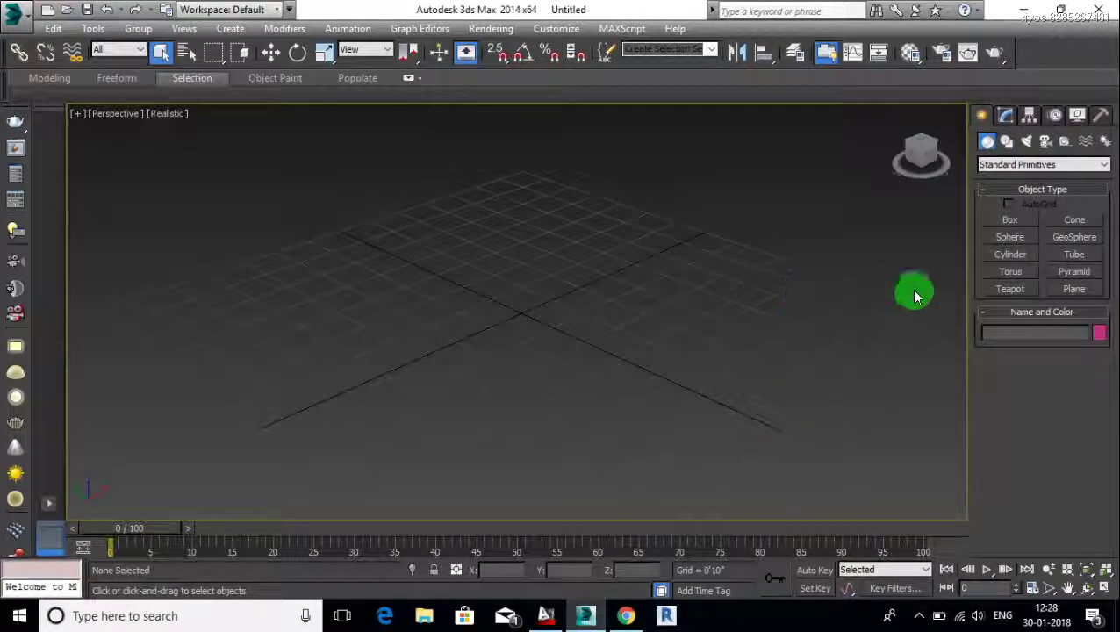
click(1009, 219)
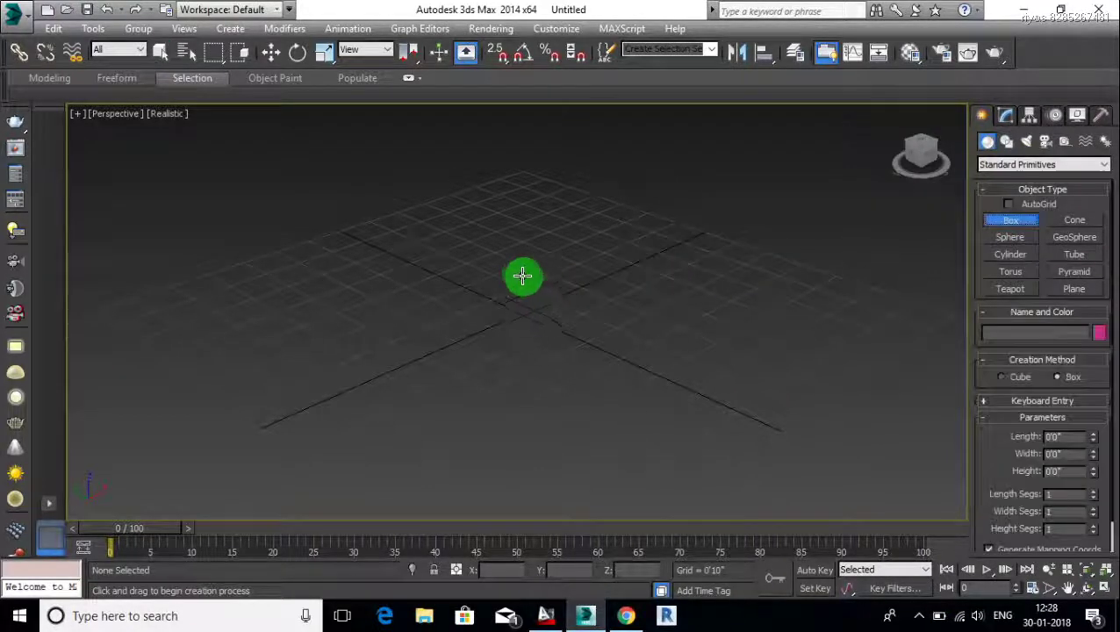
click(525, 221)
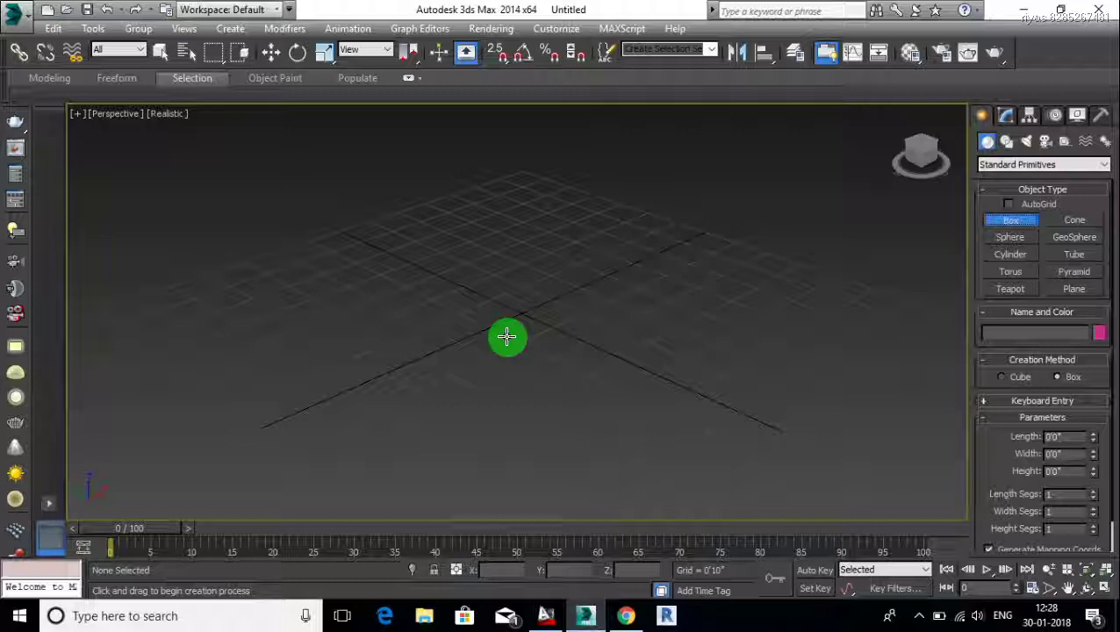
drag(506, 338, 536, 221)
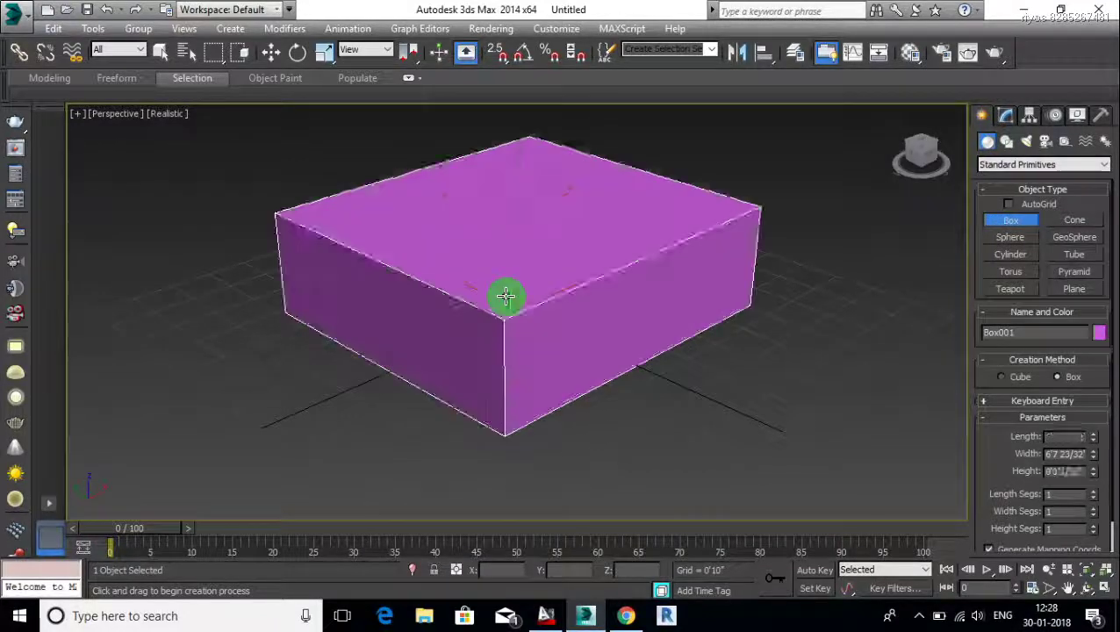
Finish the box and set its Length and Width to 50'0", with height 60'0".
click(500, 221)
scroll(512, 285, down, 5)
middle_drag(511, 286, 512, 330)
key(w)
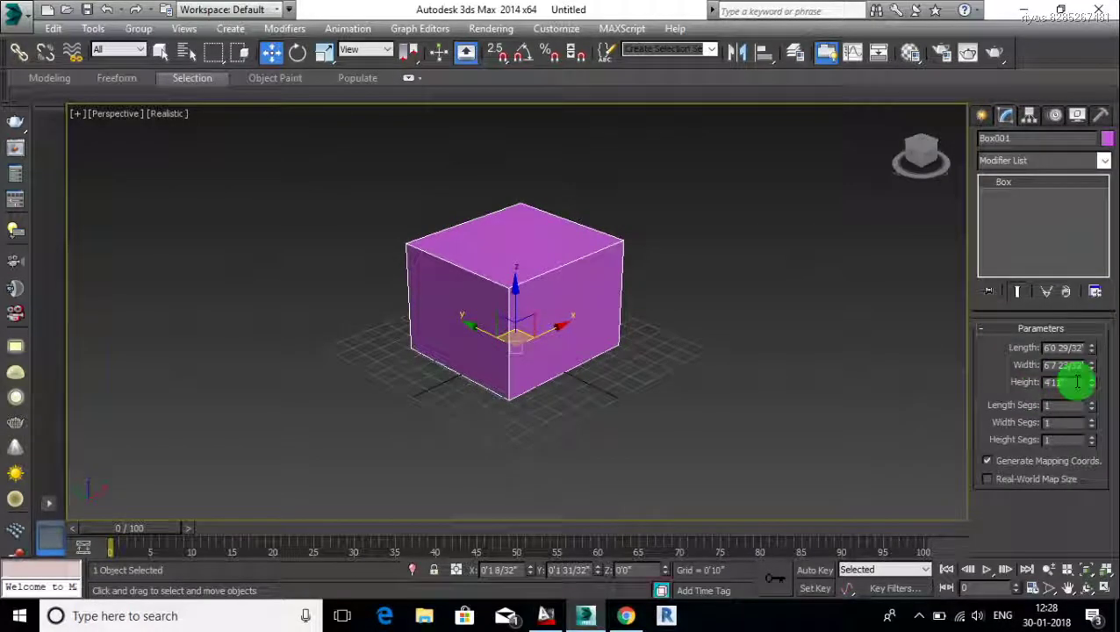
double_click(1077, 382)
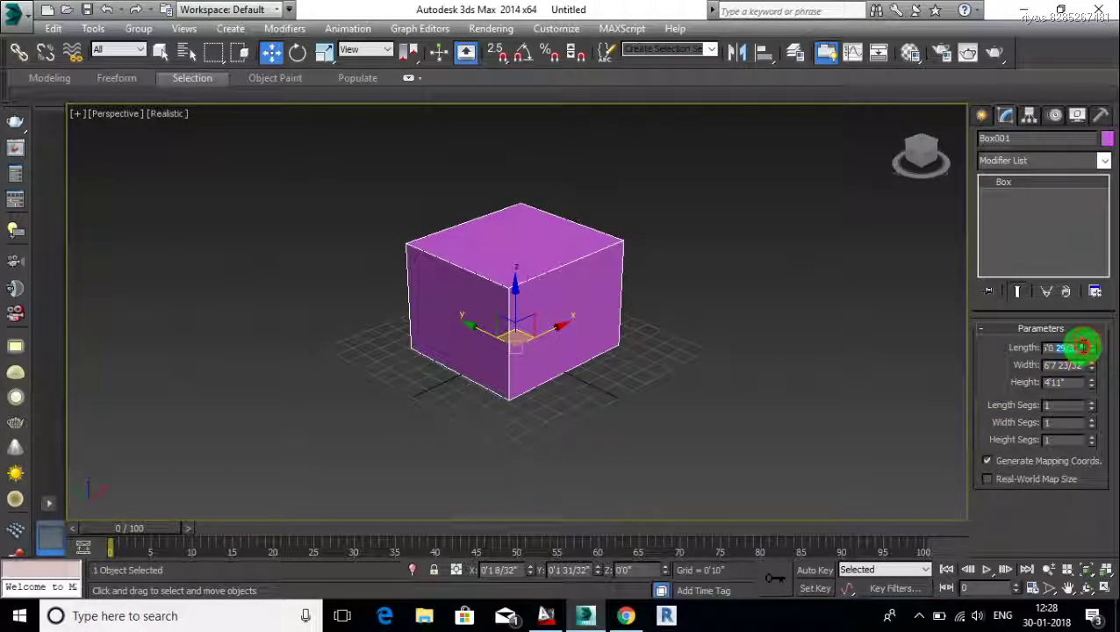
drag(1083, 347, 795, 355)
text(50)
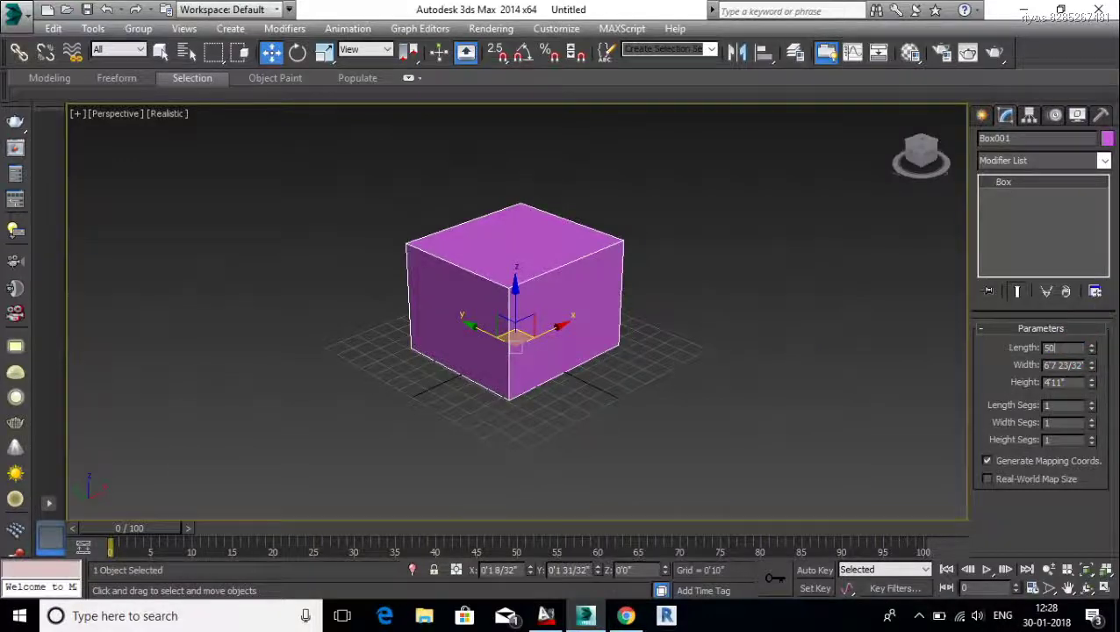
key(Return)
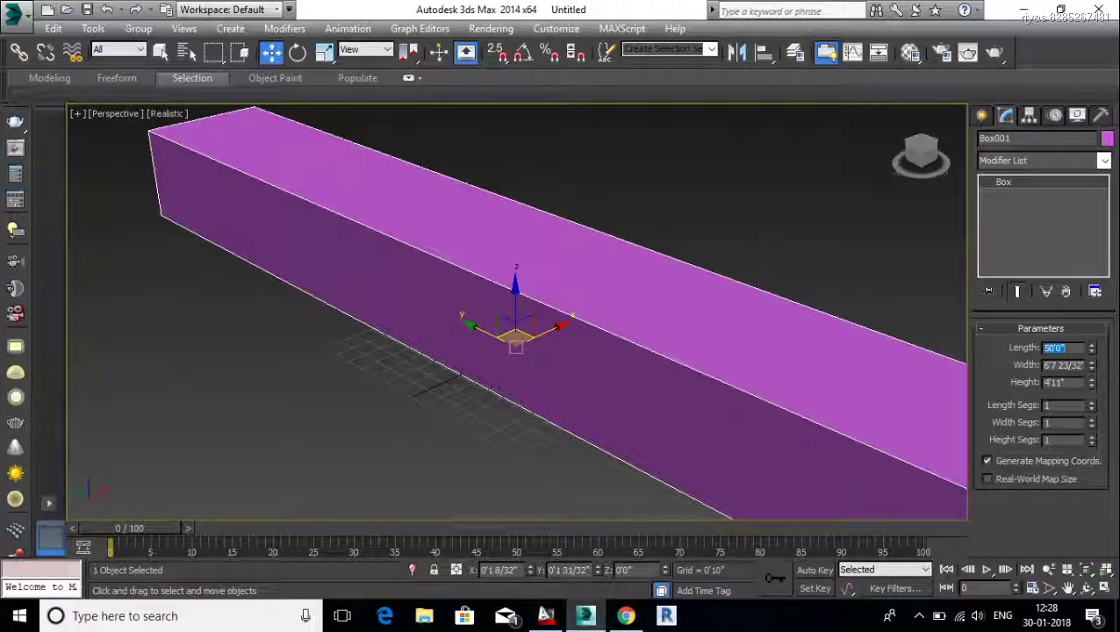
text(50')
key(Tab)
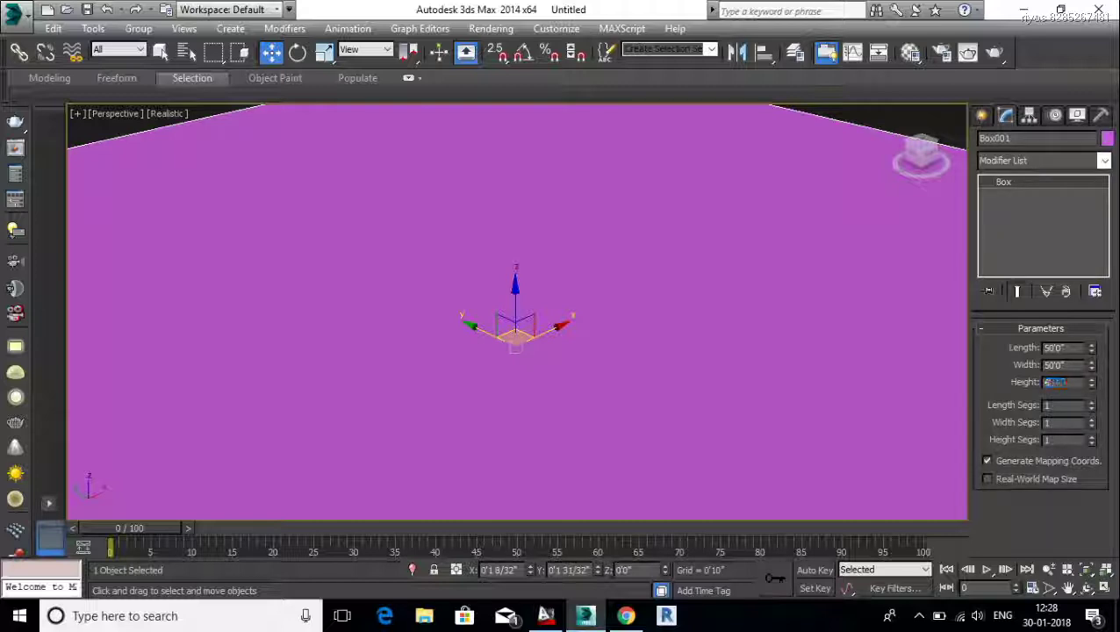
text(60)
key(Return)
Raise the tower's height through 80'0" and 100'0" to 150'0".
scroll(550, 316, down, 1)
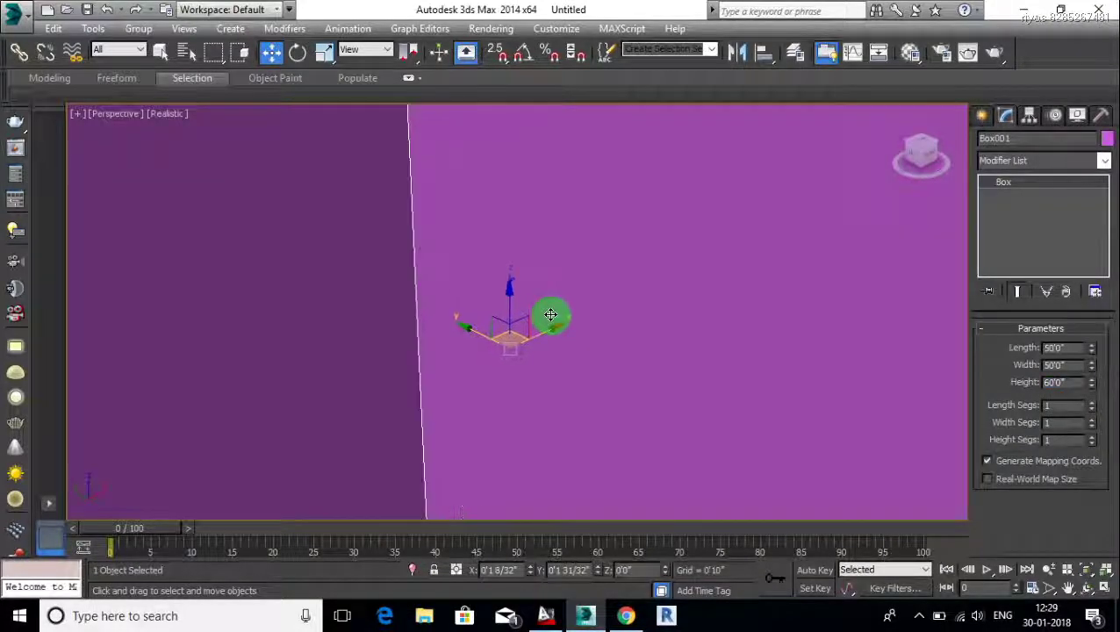
scroll(550, 314, down, 4)
scroll(551, 314, down, 5)
double_click(1062, 381)
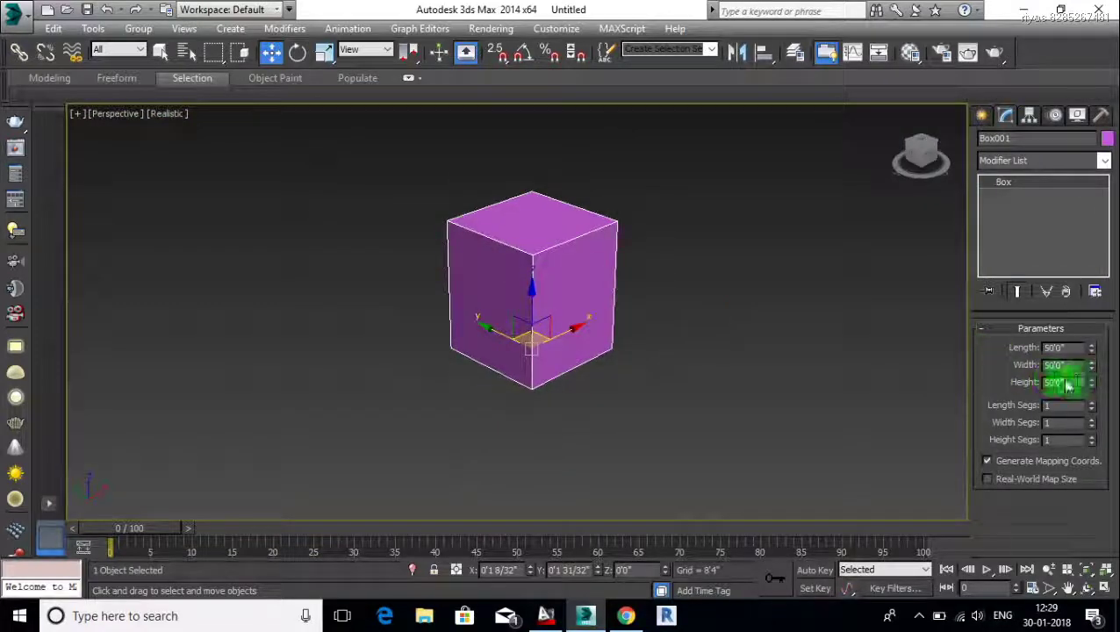
text(80)
key(Return)
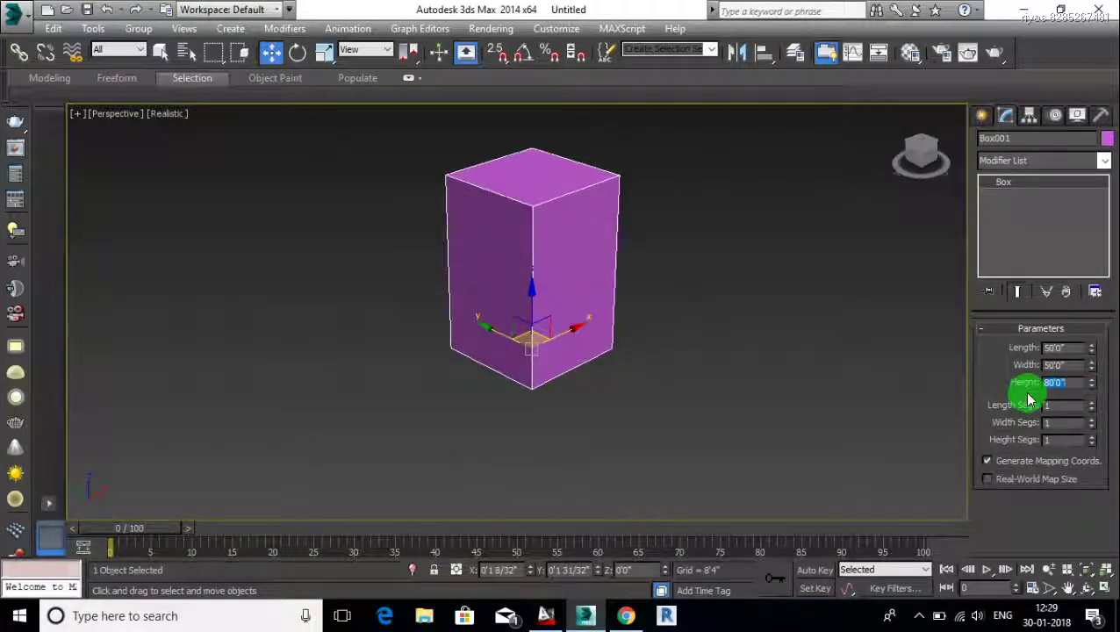
middle_drag(630, 311, 580, 308)
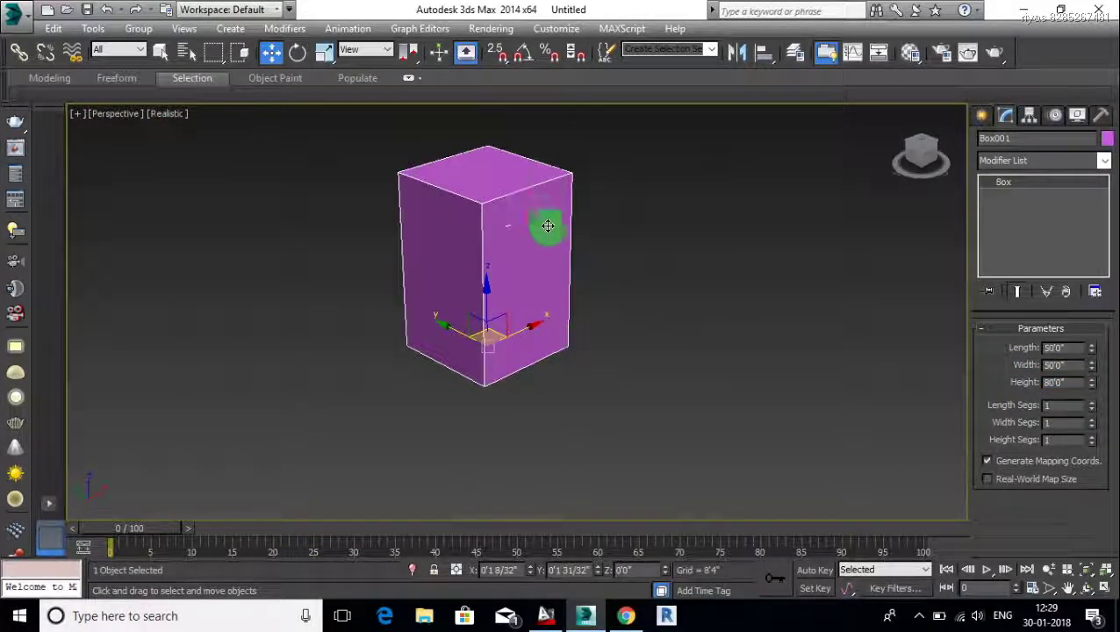
double_click(1069, 386)
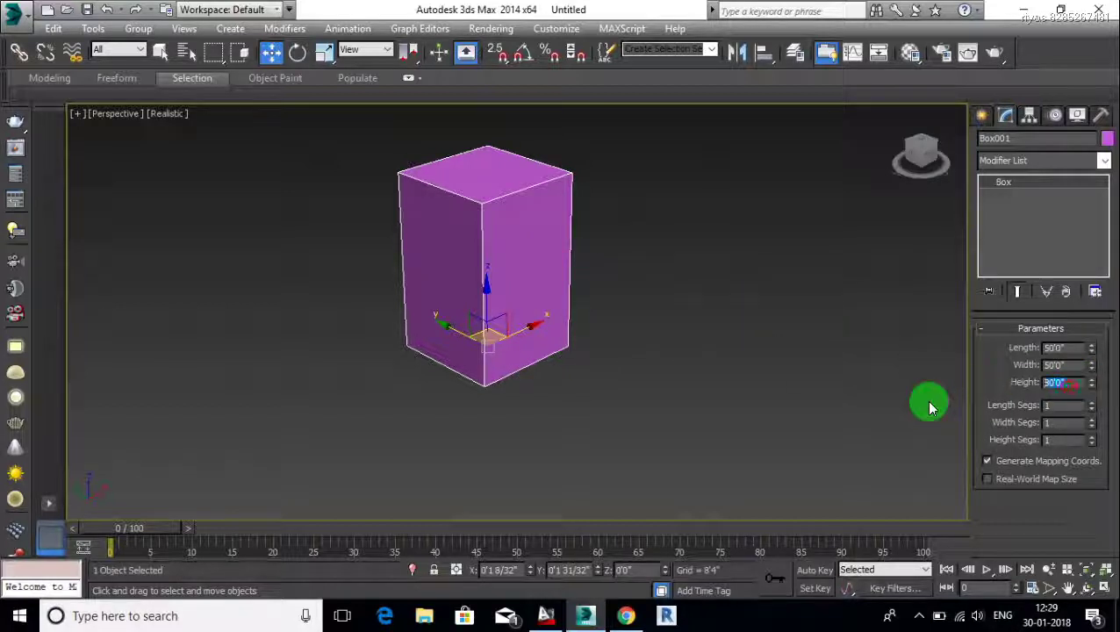
text(100)
text(150)
key(Return)
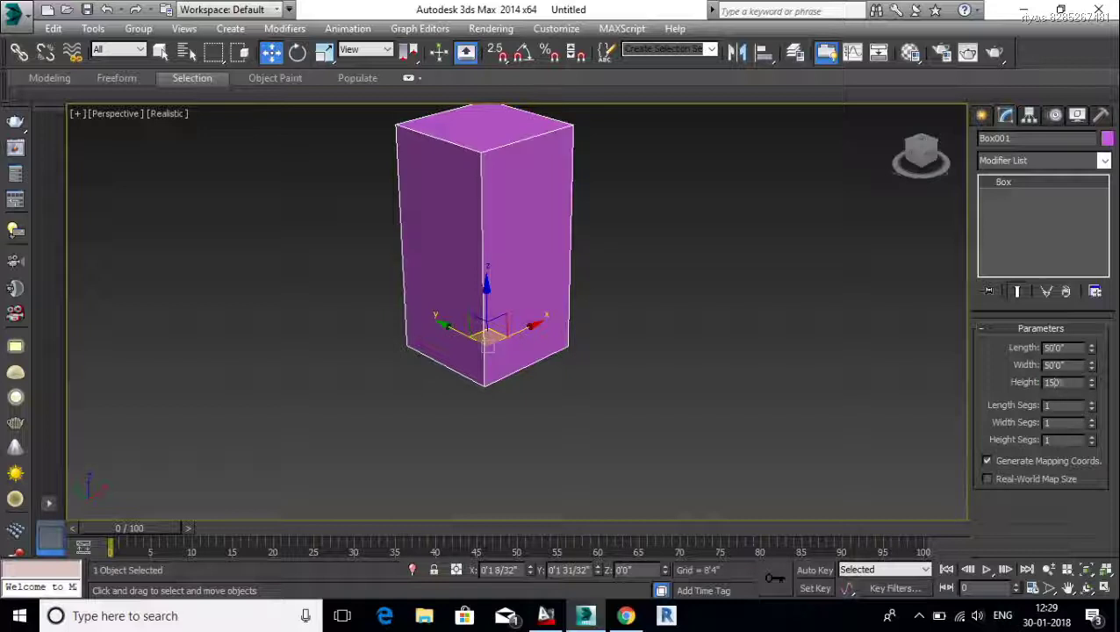
key(Return)
mouse_move(570, 317)
ctrl+alt+middle_down()
mouse_move(548, 350)
mouse_move(545, 270)
mouse_move(550, 312)
mouse_move(500, 322)
mouse_move(492, 347)
mouse_move(457, 352)
ctrl+alt+middle_up()
Convert the tower to an Editable Poly and switch to edge level.
right_click(459, 349)
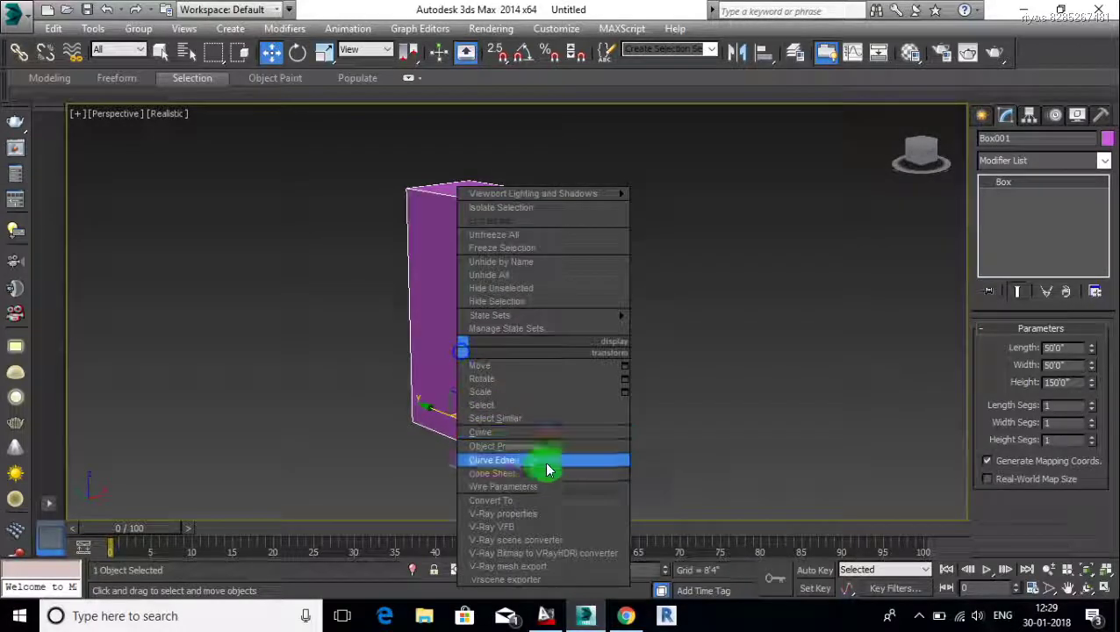
click(699, 510)
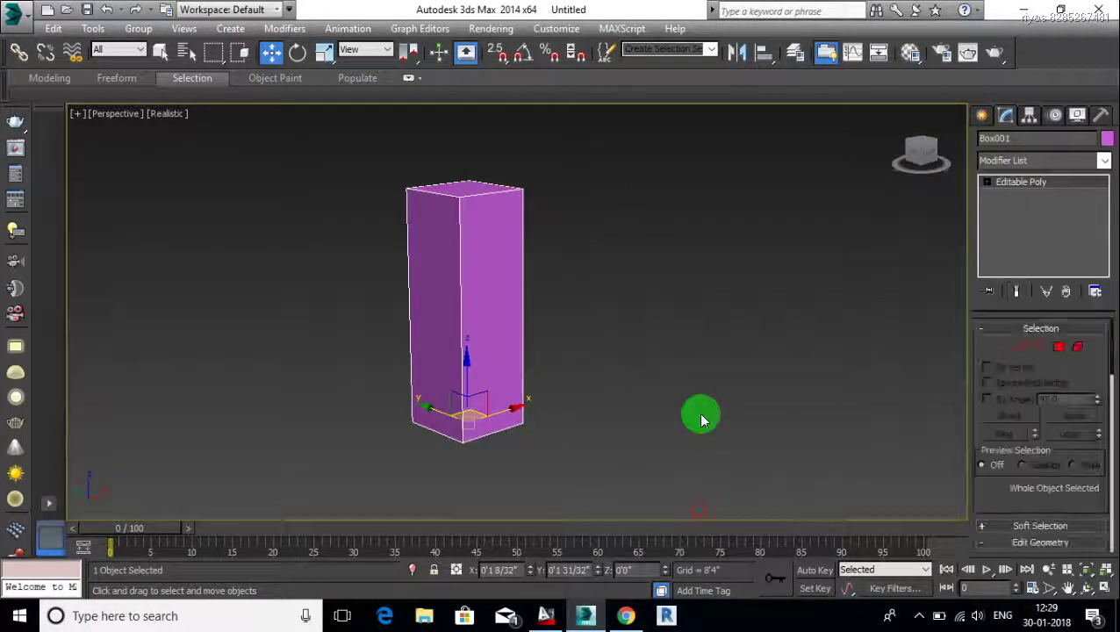
key(z)
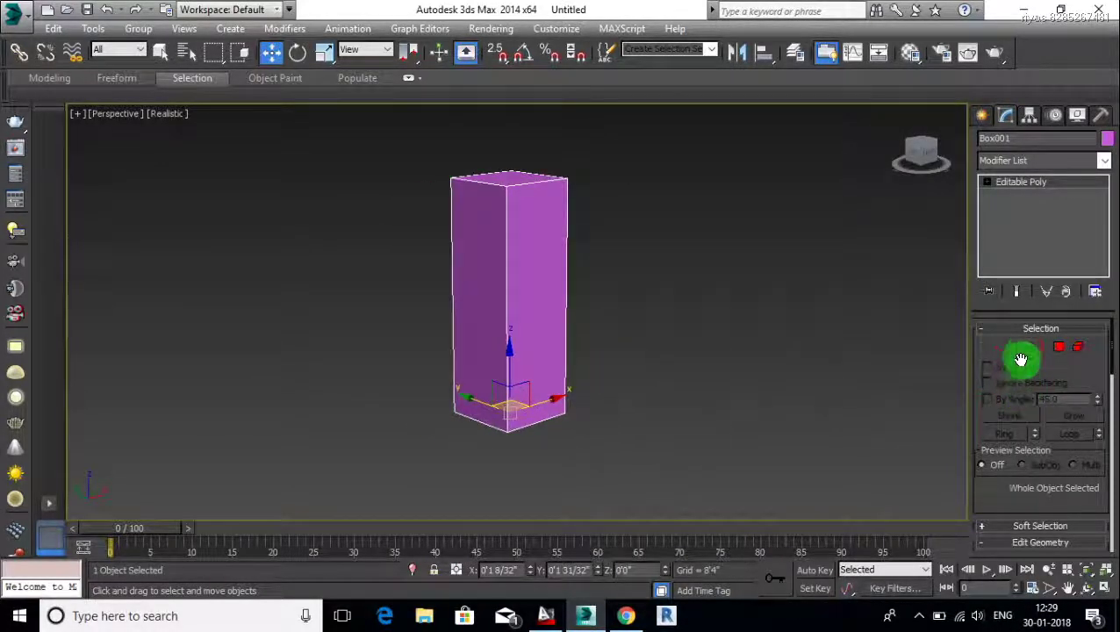
click(1021, 351)
key(2)
Connect the four vertical edges with a new loop and move it to Z 10'0".
drag(712, 295, 300, 327)
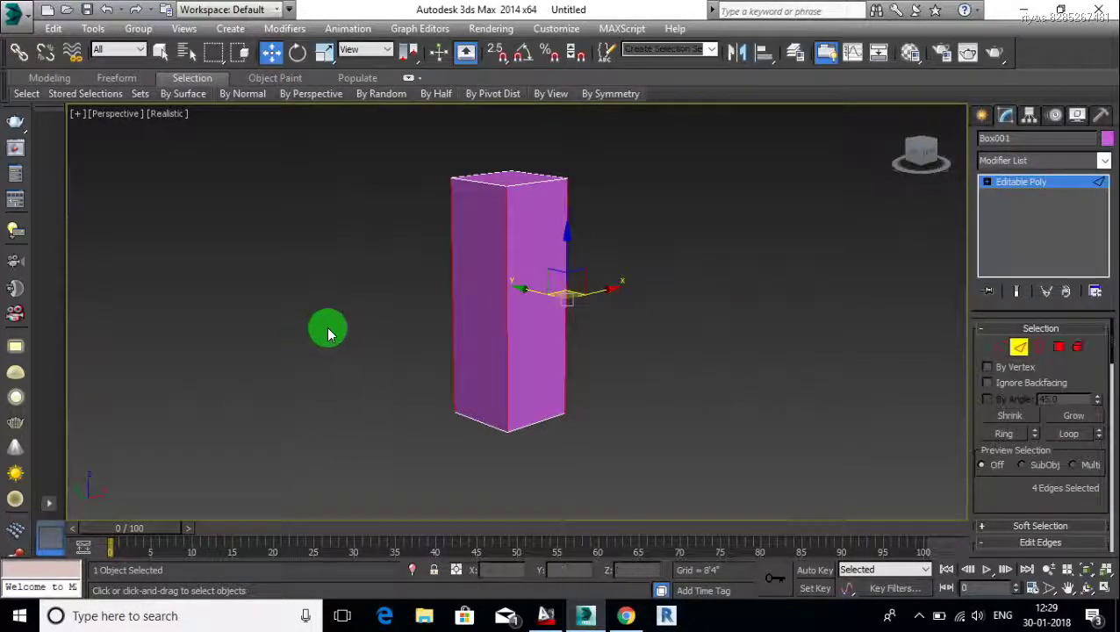
right_click(324, 325)
click(162, 387)
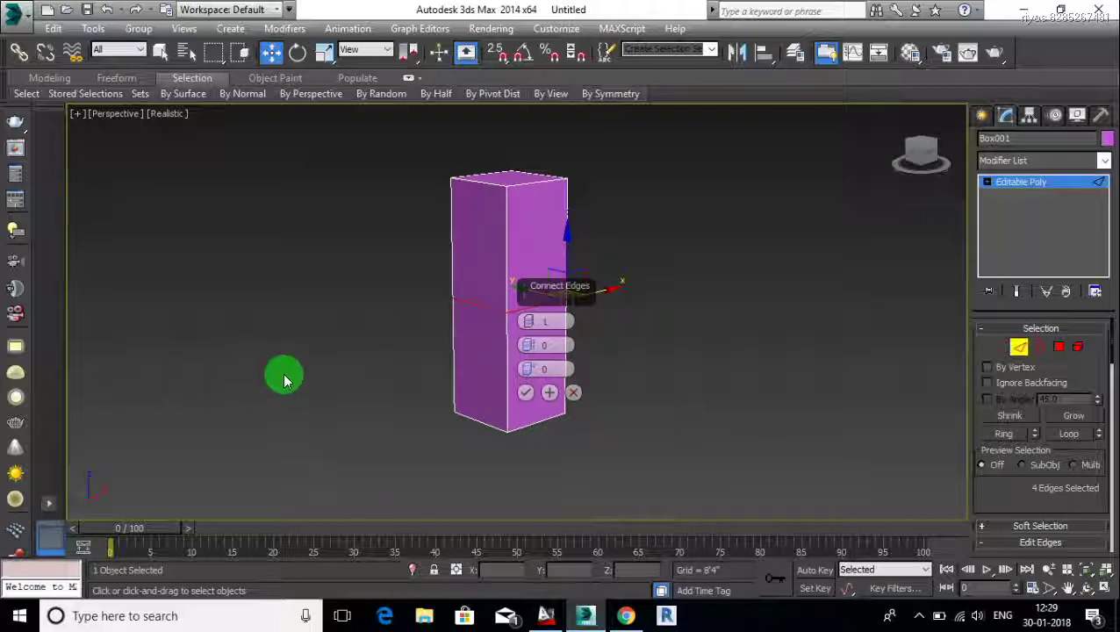
click(525, 395)
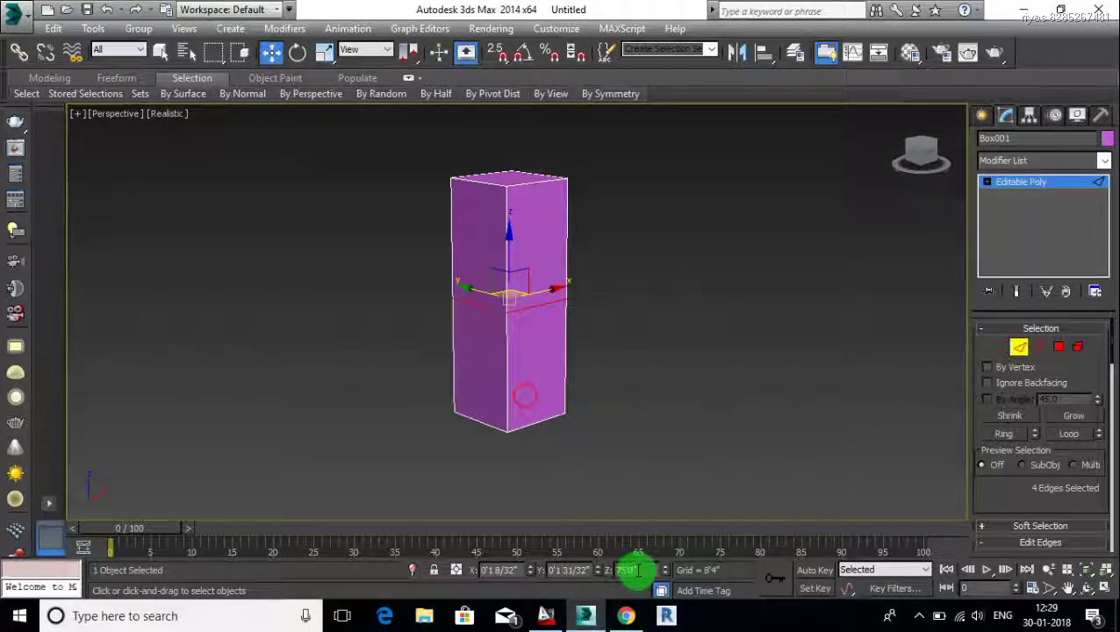
text(1)
key(Return)
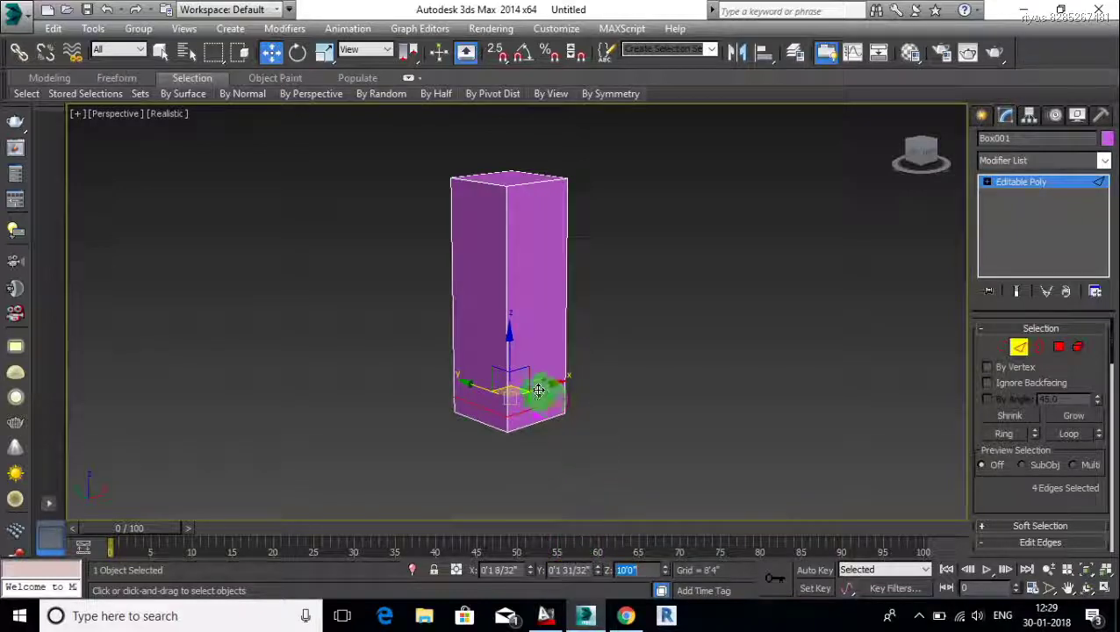
middle_drag(545, 394, 645, 401)
click(647, 401)
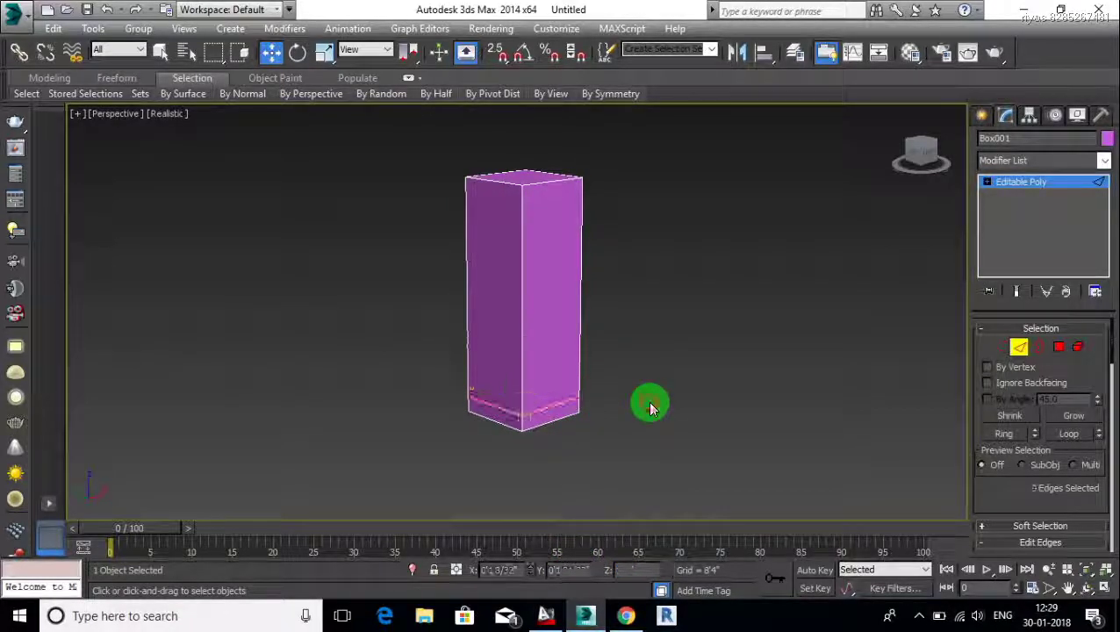
click(1078, 346)
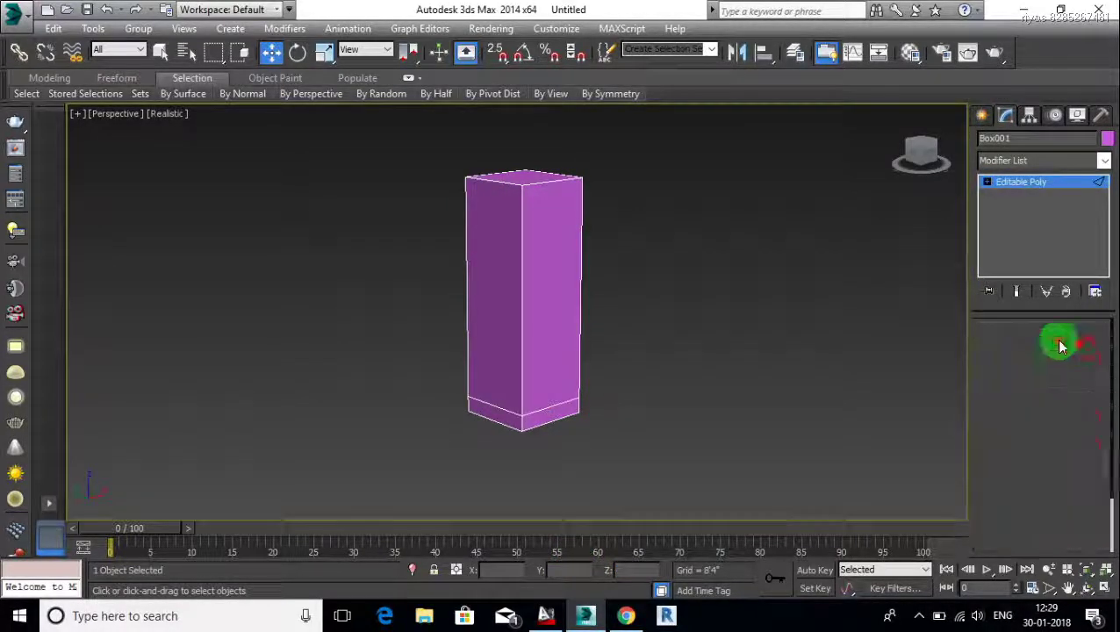
Select the tower element, give all 10 polygons material ID 1, and return to edge editing.
click(563, 304)
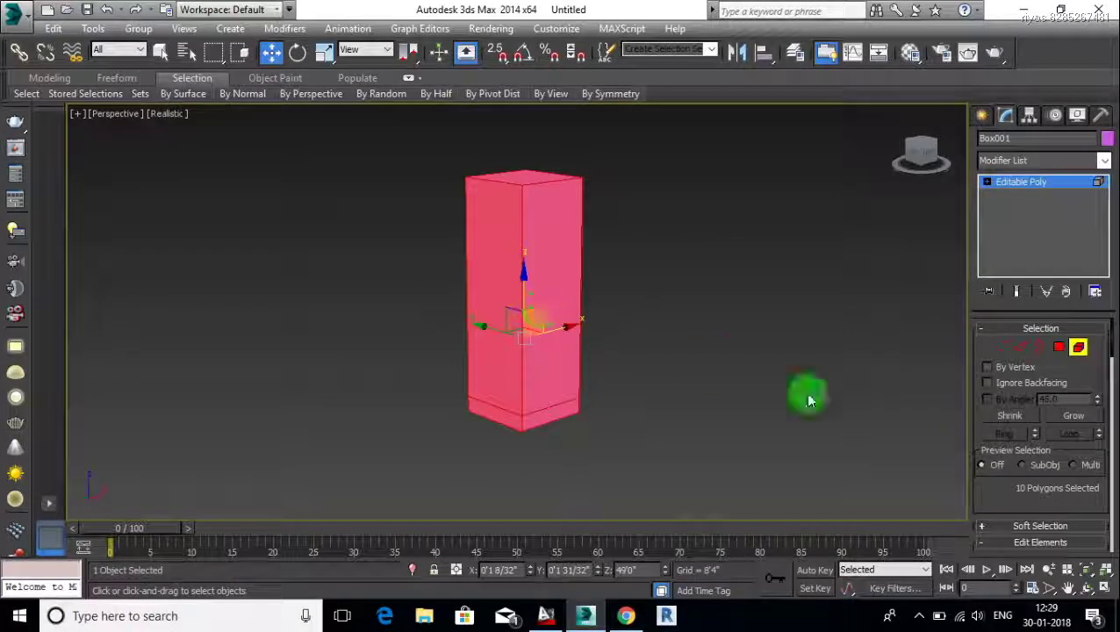
right_click(991, 507)
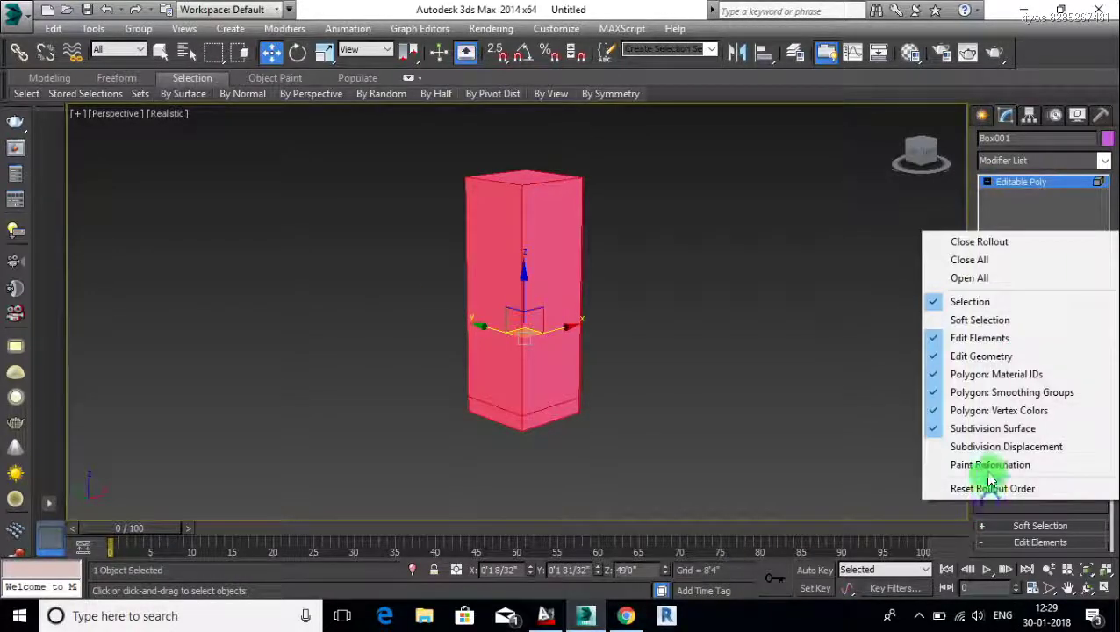
click(994, 374)
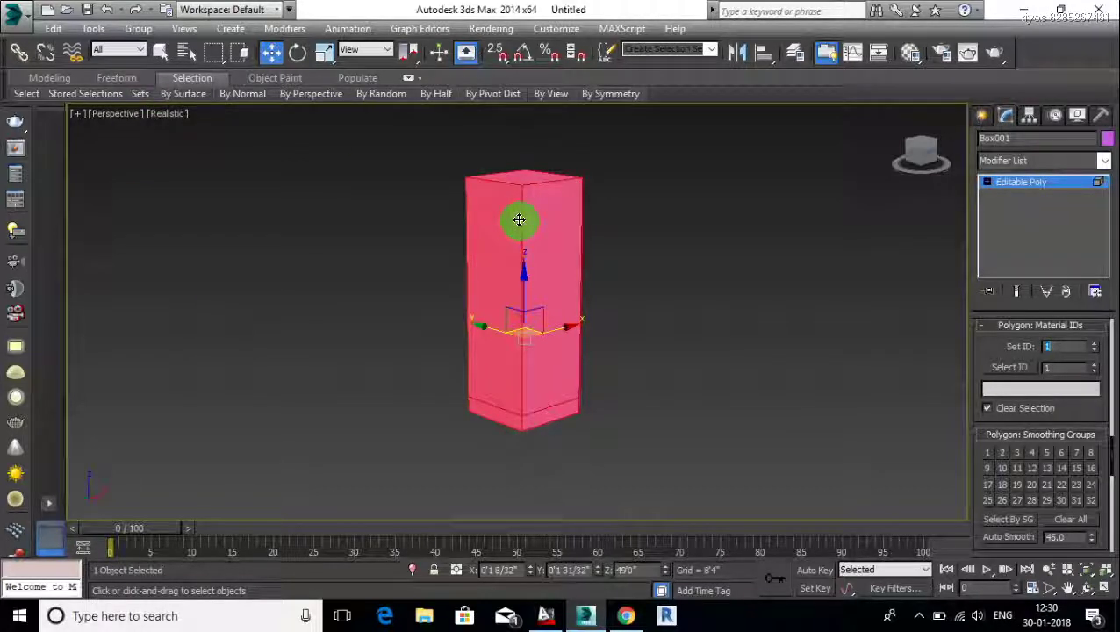
click(986, 181)
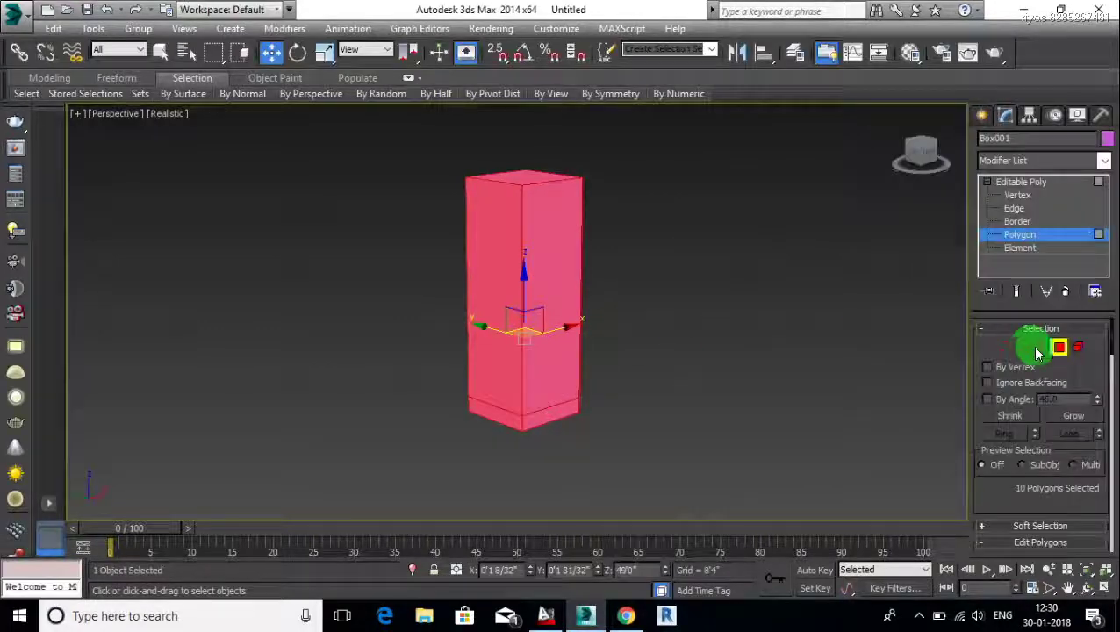
click(1030, 349)
Select the ring of 12 horizontal edges around the tower's sides.
key(2)
click(562, 407)
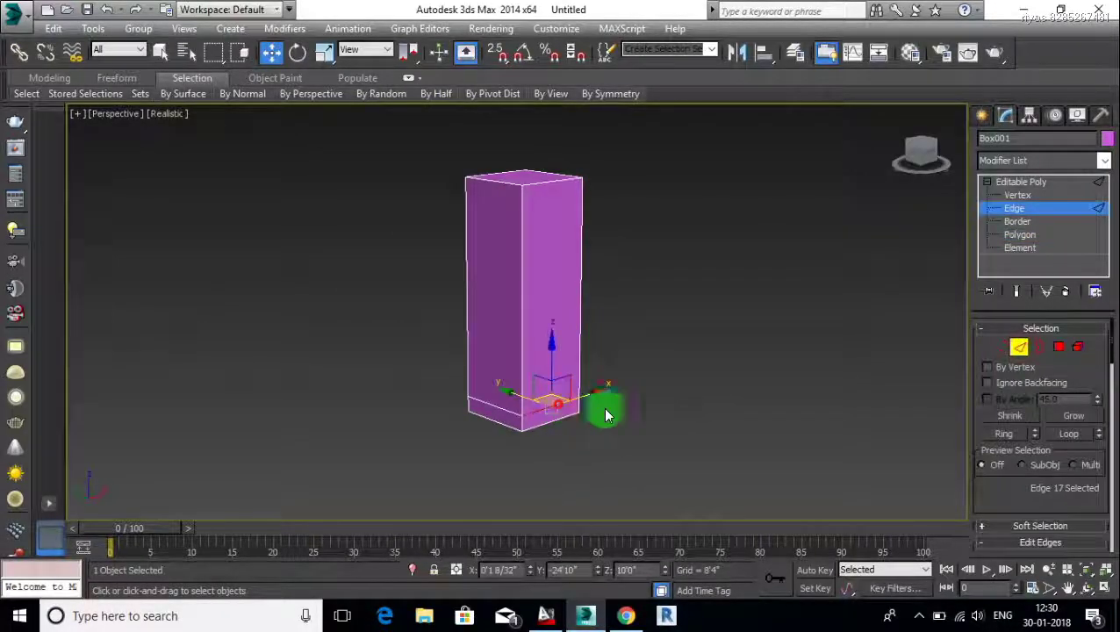
click(1003, 433)
mouse_move(777, 406)
alt+middle_down()
mouse_move(632, 428)
mouse_move(650, 415)
mouse_move(549, 400)
mouse_move(606, 430)
mouse_move(500, 392)
mouse_move(563, 404)
alt+middle_up()
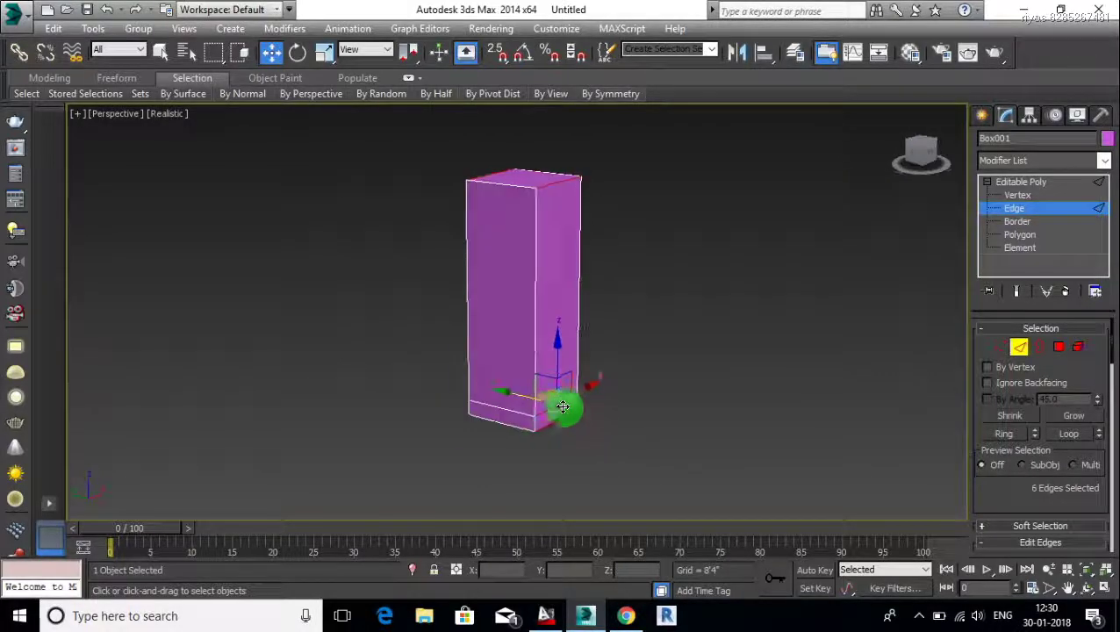
click(1002, 434)
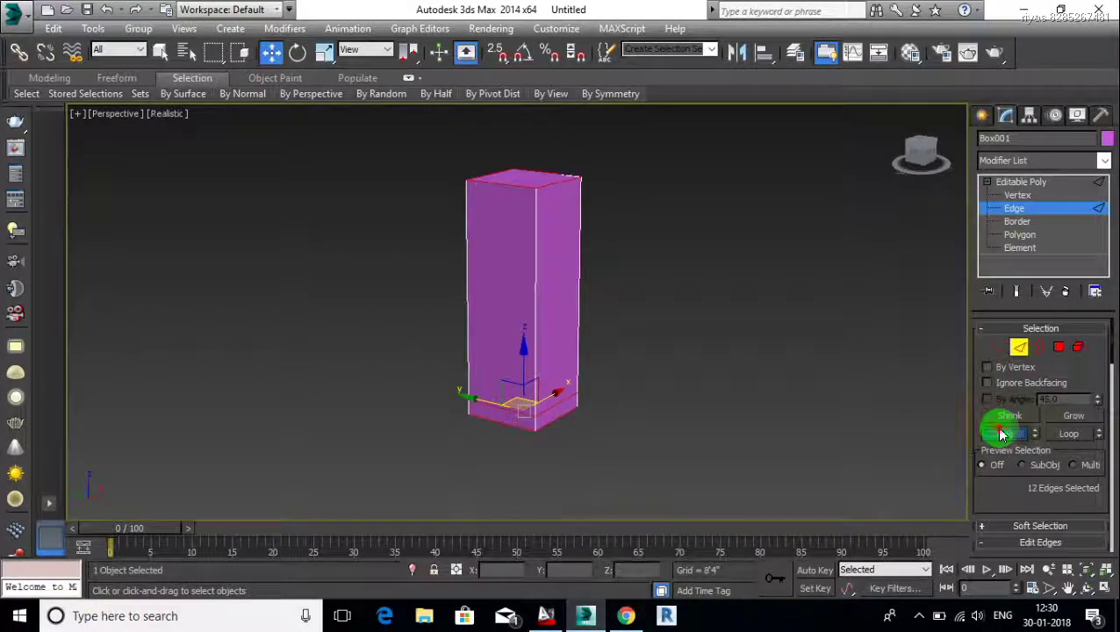
mouse_move(607, 257)
middle_down()
mouse_move(598, 211)
mouse_move(707, 258)
middle_up()
key(alt+w)
middle_click(722, 198)
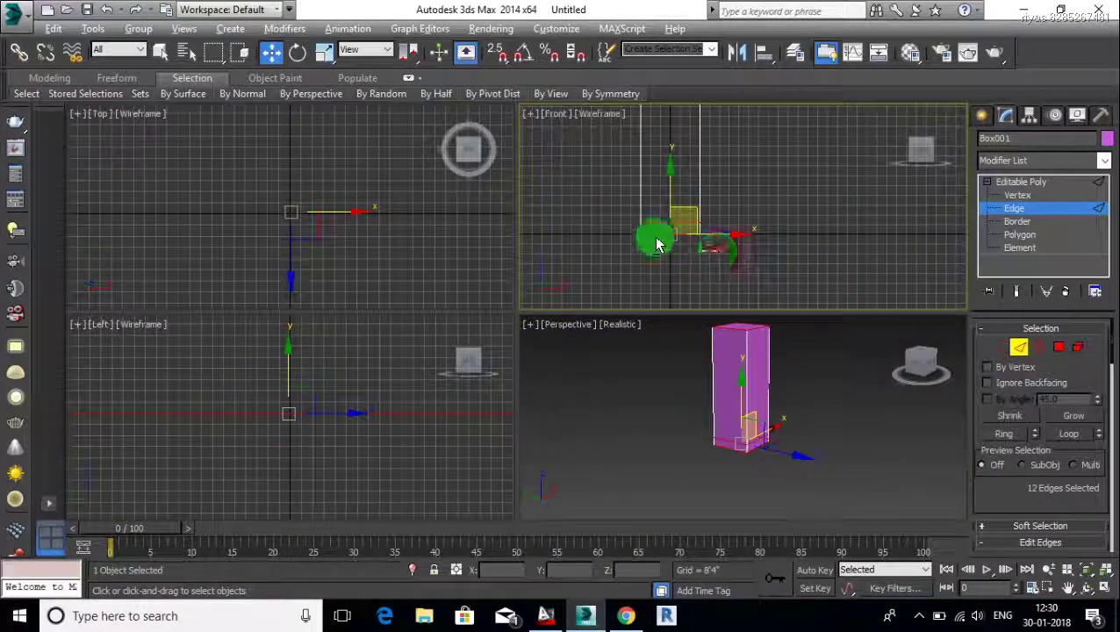
drag(707, 258, 619, 230)
middle_click(715, 382)
key(alt+w)
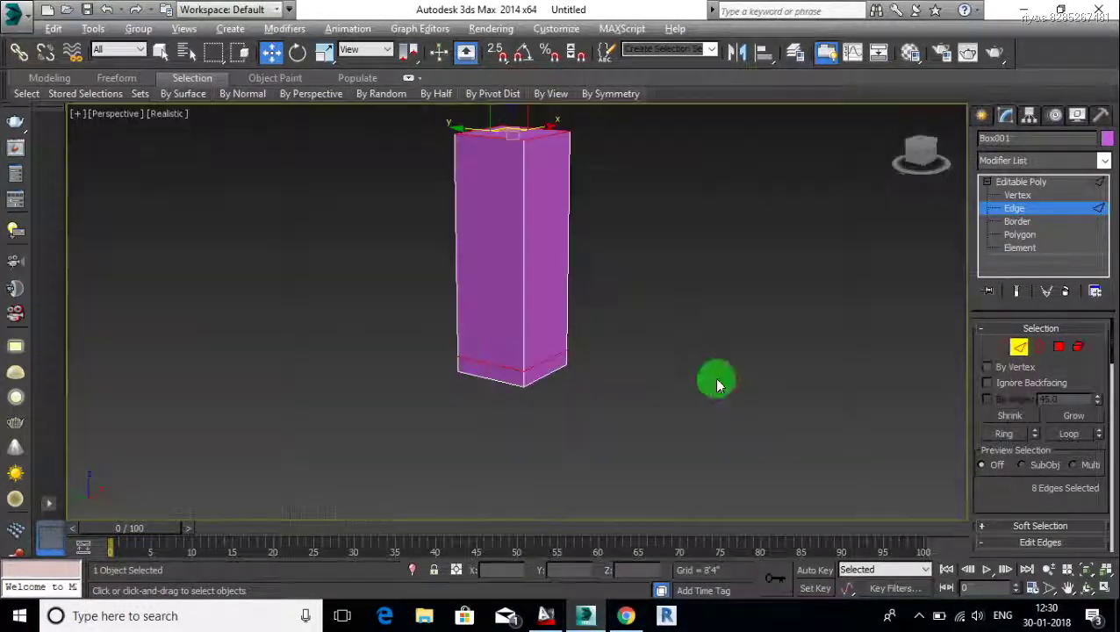
mouse_move(717, 380)
alt+middle_down()
mouse_move(622, 378)
mouse_move(578, 170)
mouse_move(595, 335)
mouse_move(596, 315)
alt+middle_up()
Connect the selected edges with 8 segments, adding vertical edges on each face.
right_click(596, 314)
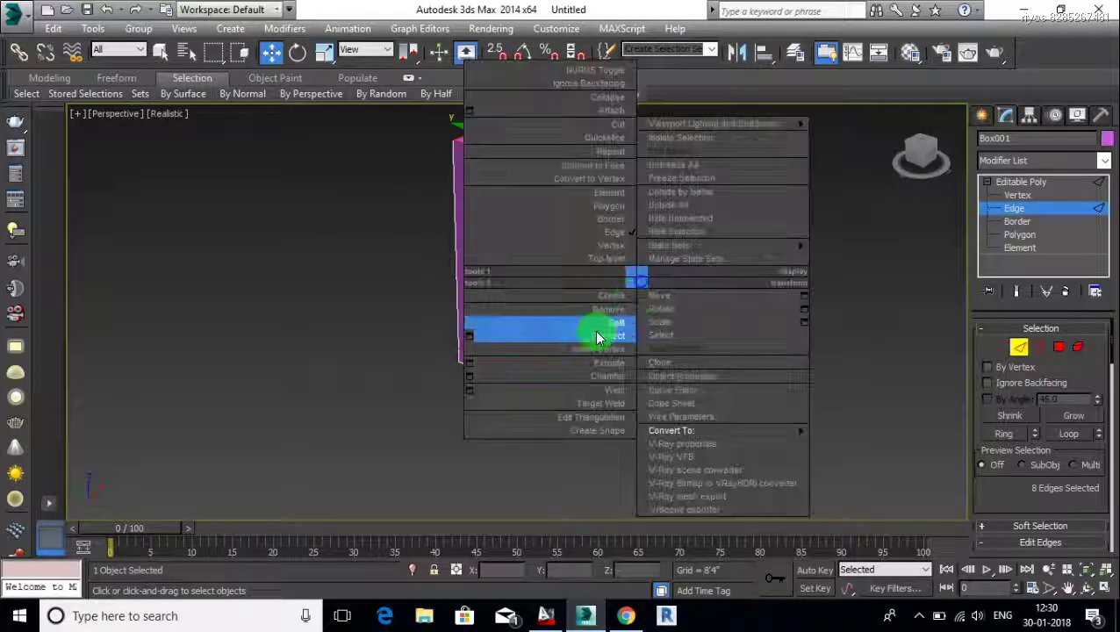
click(469, 333)
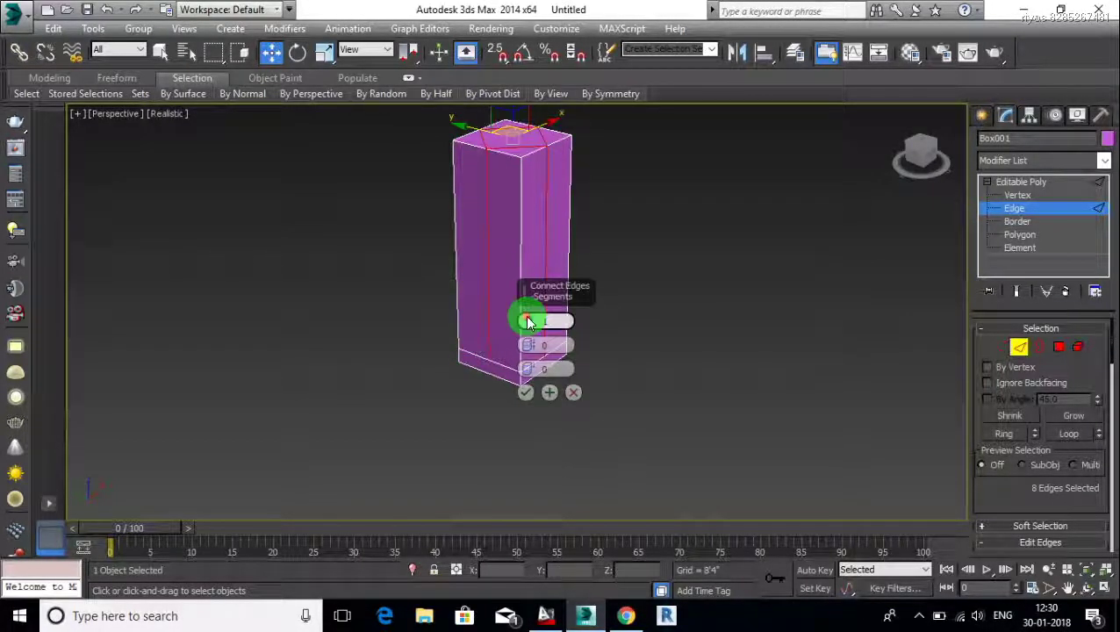
drag(527, 318, 529, 323)
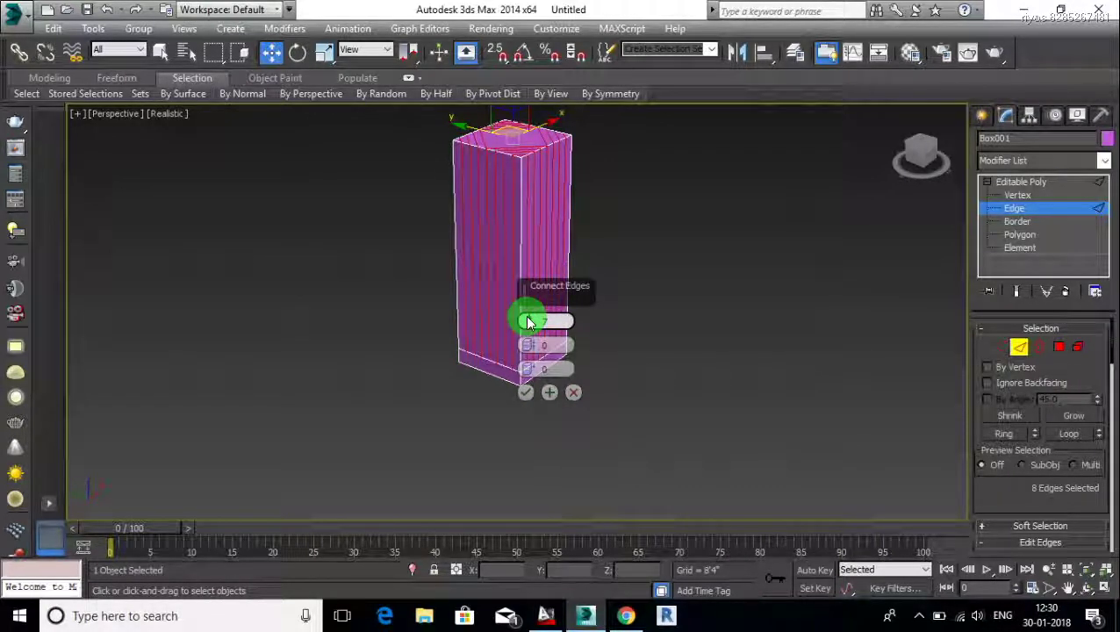
click(525, 392)
alt+middle_drag(527, 392, 572, 274)
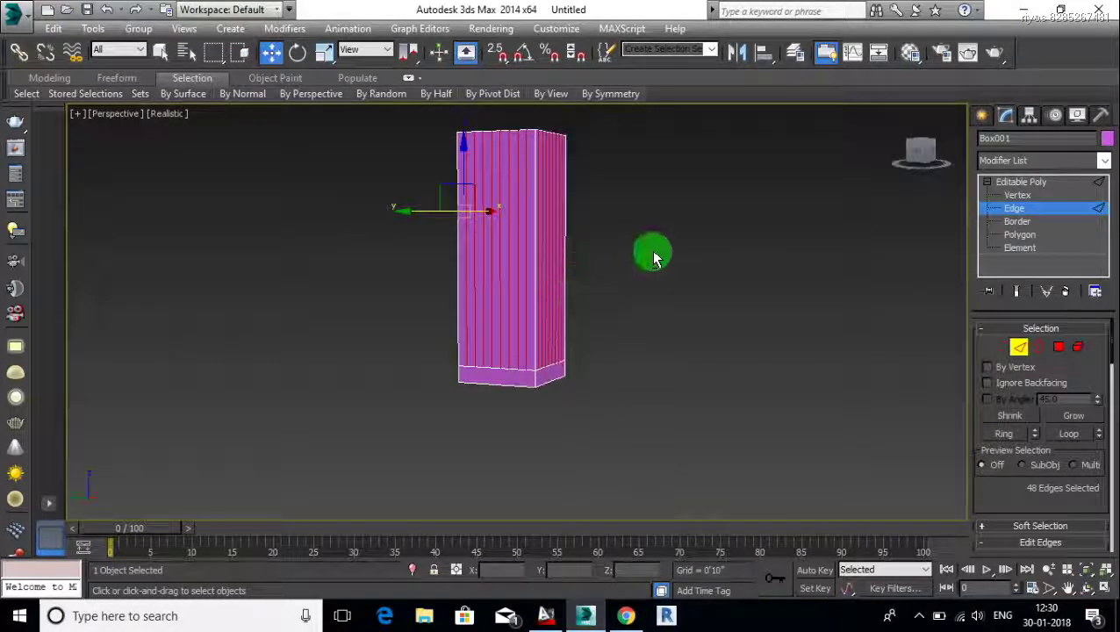
drag(651, 253, 375, 283)
mouse_move(374, 282)
alt+middle_down()
mouse_move(480, 265)
mouse_move(500, 306)
mouse_move(507, 233)
alt+middle_up()
scroll(503, 354, up, 2)
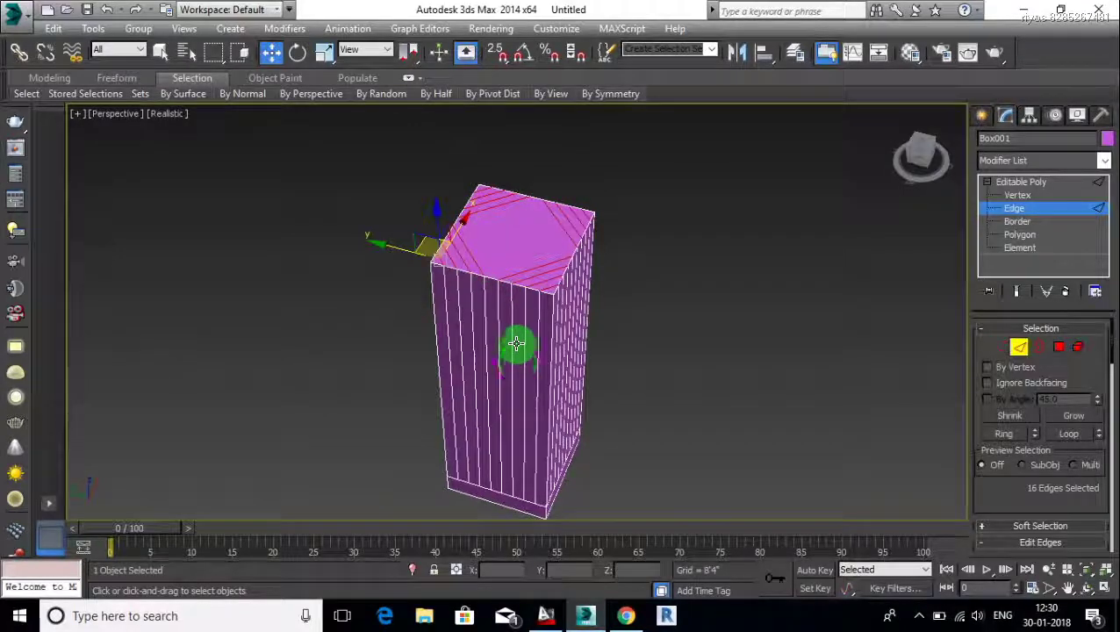
scroll(527, 263, up, 2)
mouse_move(527, 240)
middle_down()
mouse_move(564, 223)
mouse_move(542, 133)
mouse_move(555, 221)
middle_up()
Remove the unwanted connecting edges from the tower's top face.
right_click(559, 218)
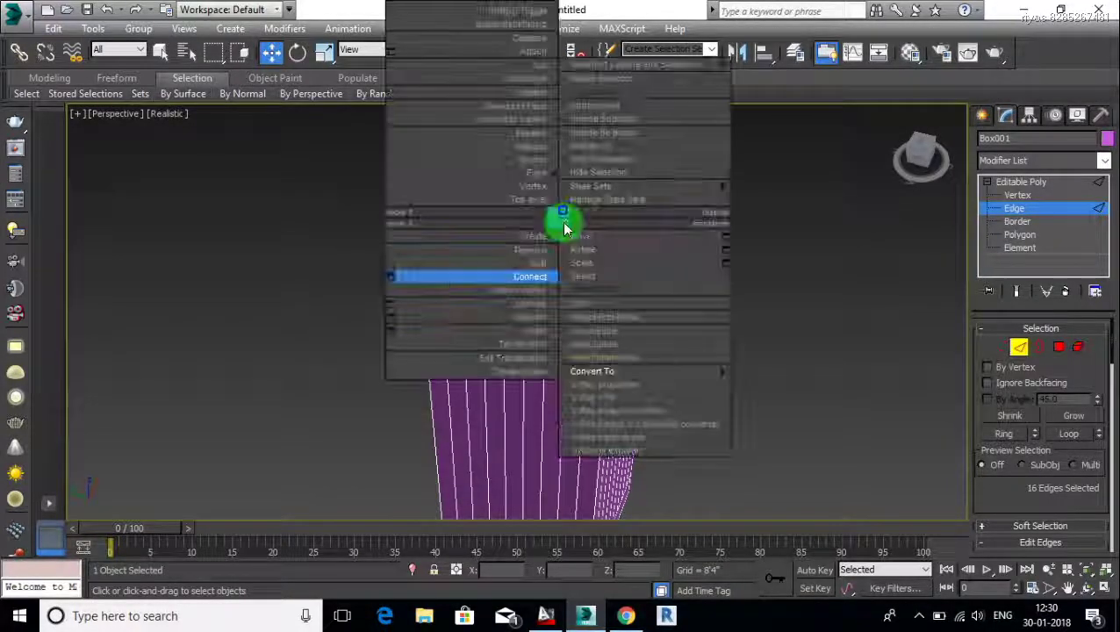
click(517, 252)
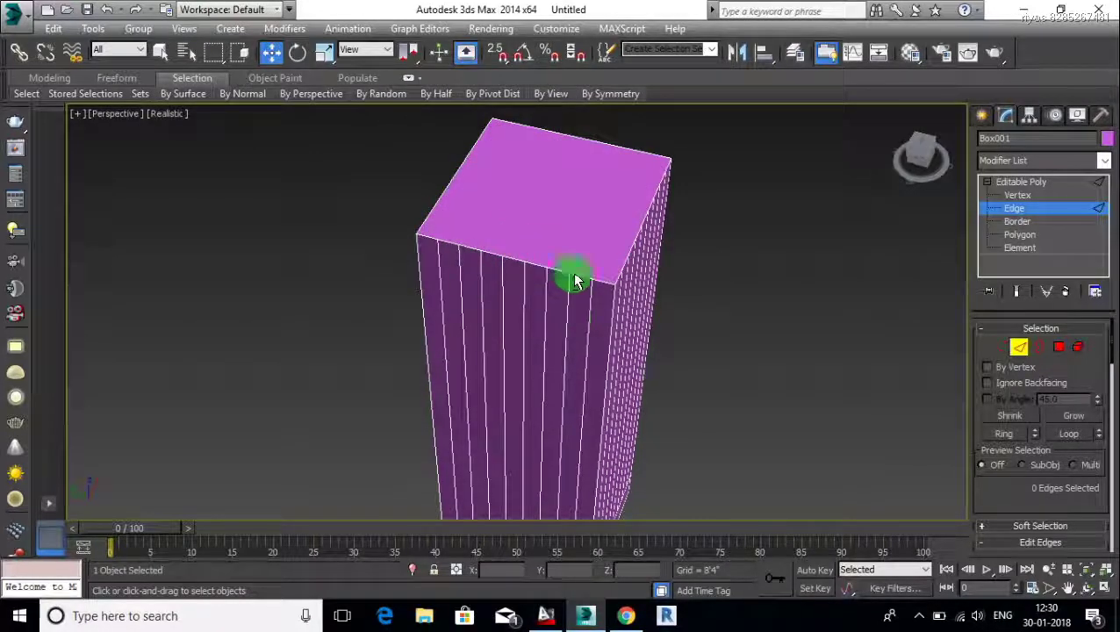
mouse_move(572, 275)
alt+middle_down()
mouse_move(590, 270)
mouse_move(578, 309)
alt+middle_up()
Connect the vertical side edges with 27 horizontal edge rows.
drag(709, 295, 424, 302)
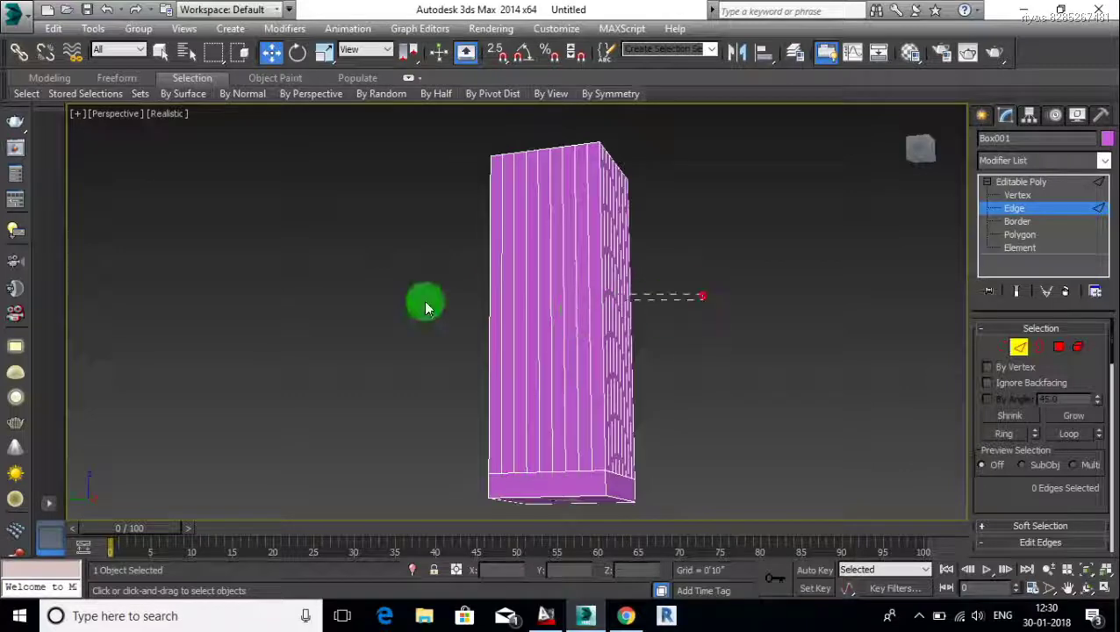
mouse_move(424, 303)
alt+middle_down()
mouse_move(407, 303)
mouse_move(669, 363)
mouse_move(392, 342)
alt+middle_up()
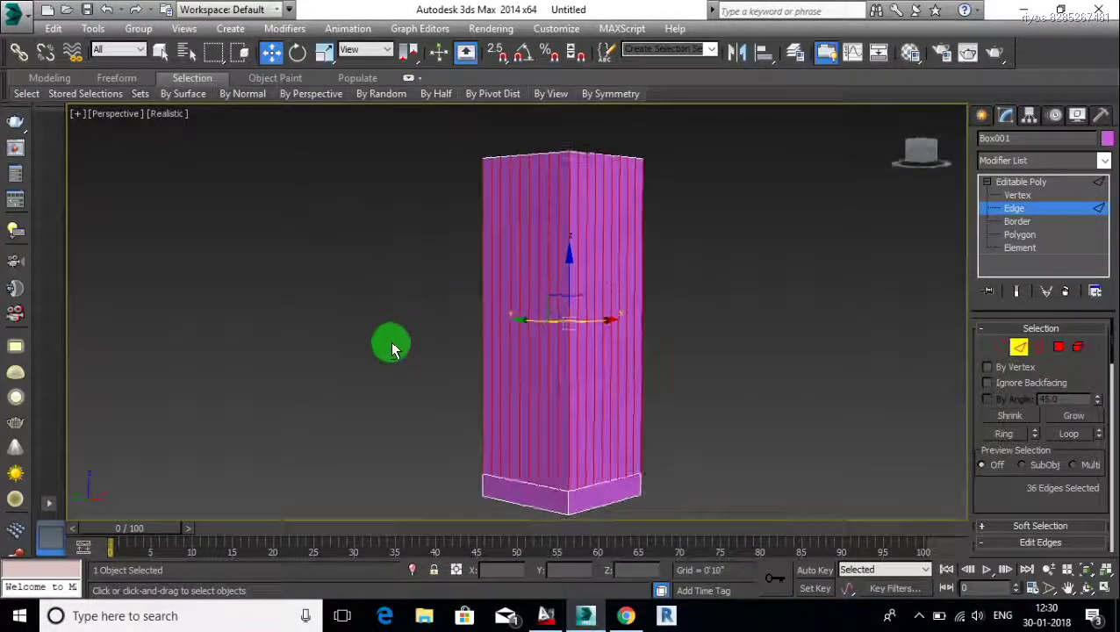
right_click(448, 329)
click(285, 387)
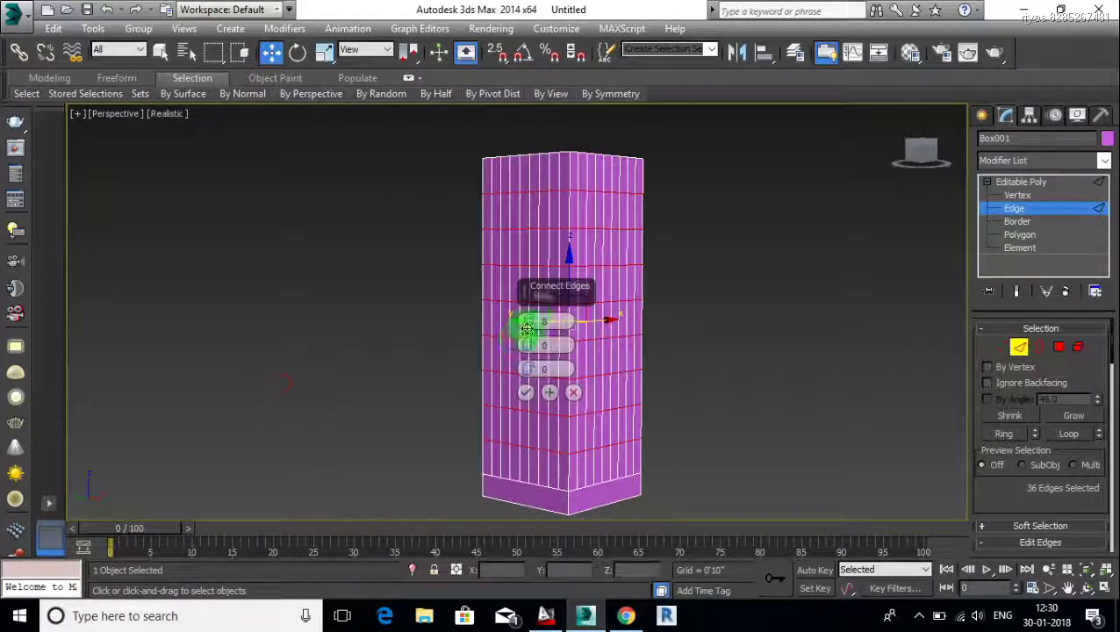
drag(527, 318, 527, 317)
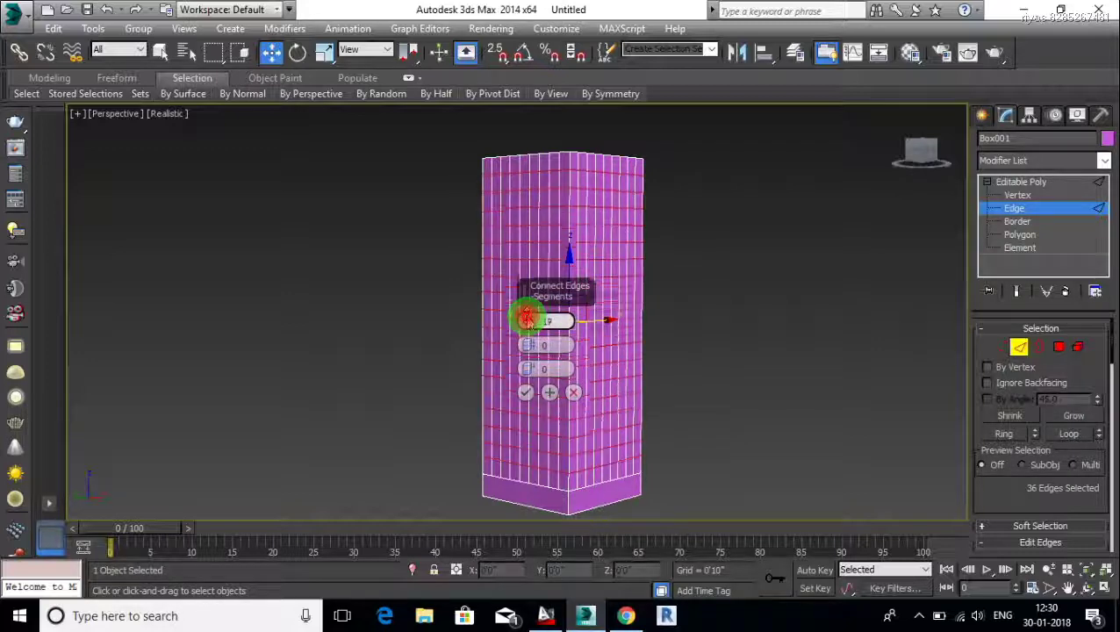
drag(527, 319, 527, 316)
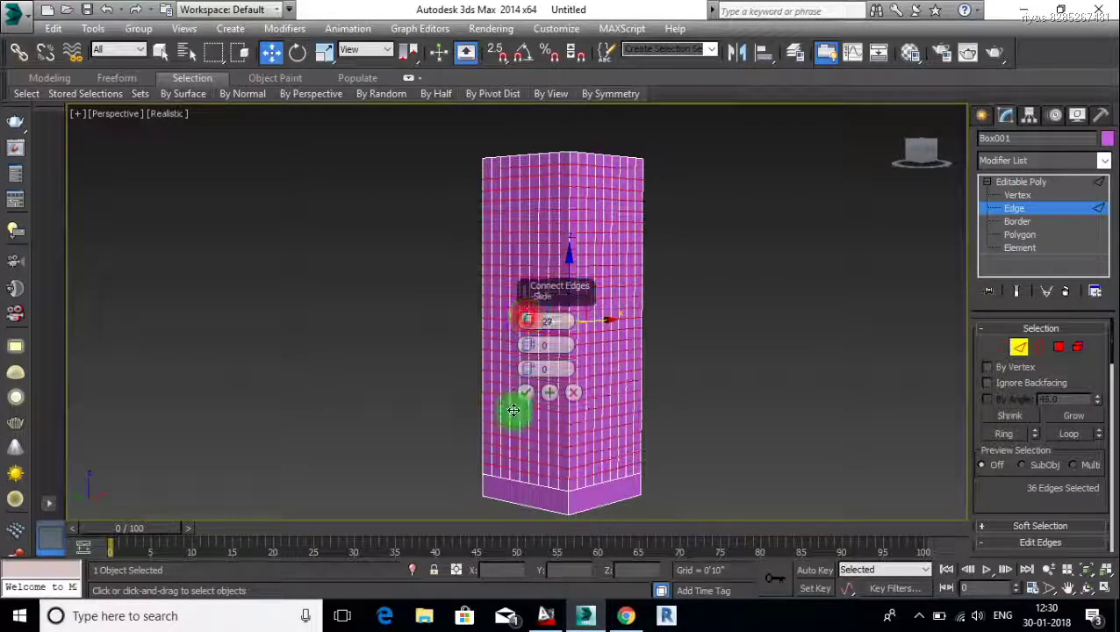
click(524, 392)
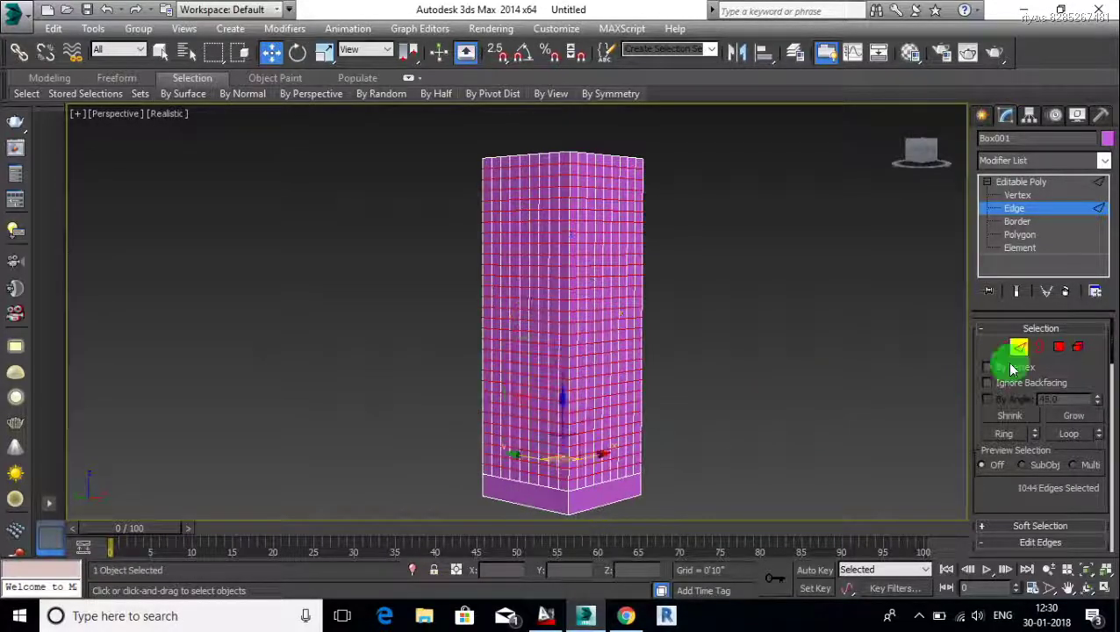
Select the whole tower element and switch to polygon level with all faces selected.
click(1077, 347)
click(515, 337)
click(1058, 347)
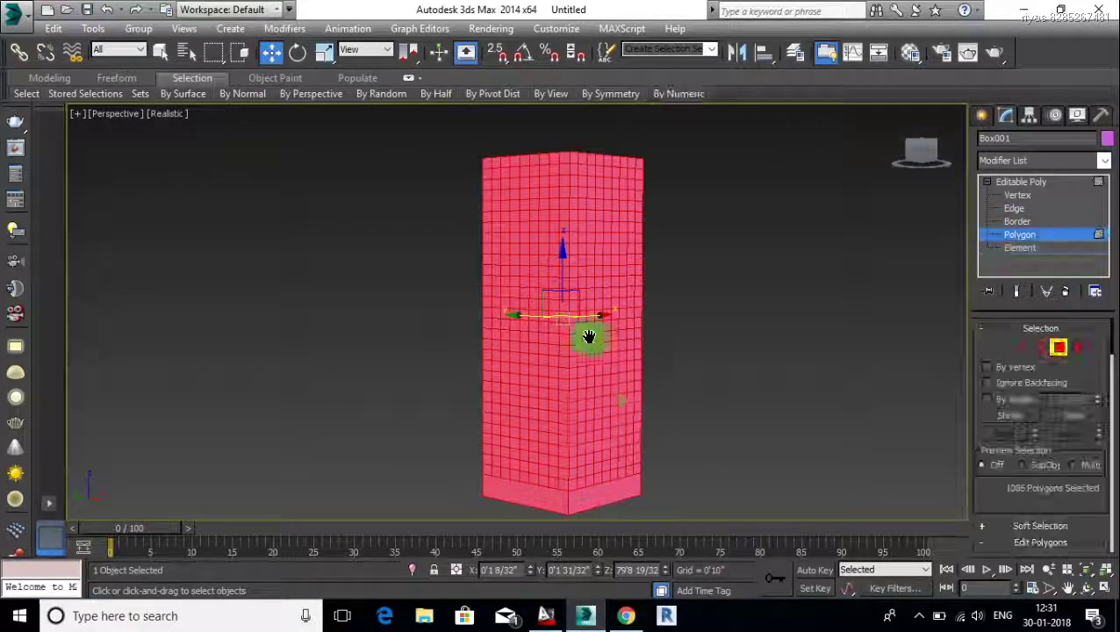
middle_drag(590, 337, 651, 419)
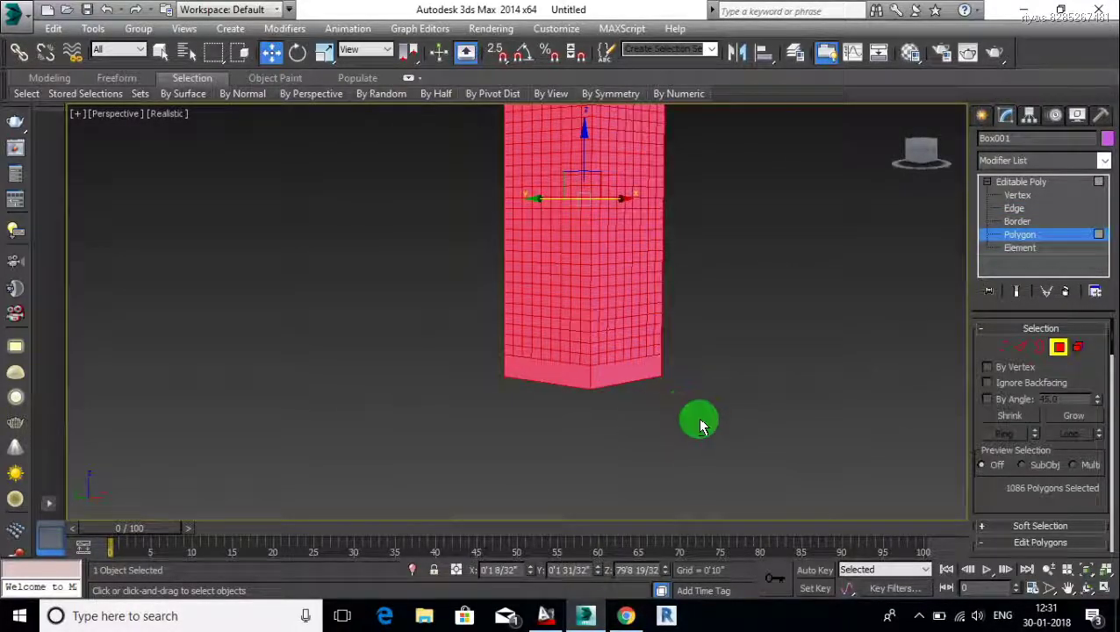
Deselect the bottom band of polygons, leaving the 1080 gridded side faces selected.
alt+drag(702, 424, 488, 389)
mouse_move(489, 389)
alt+middle_down()
mouse_move(651, 388)
mouse_move(565, 368)
alt+middle_up()
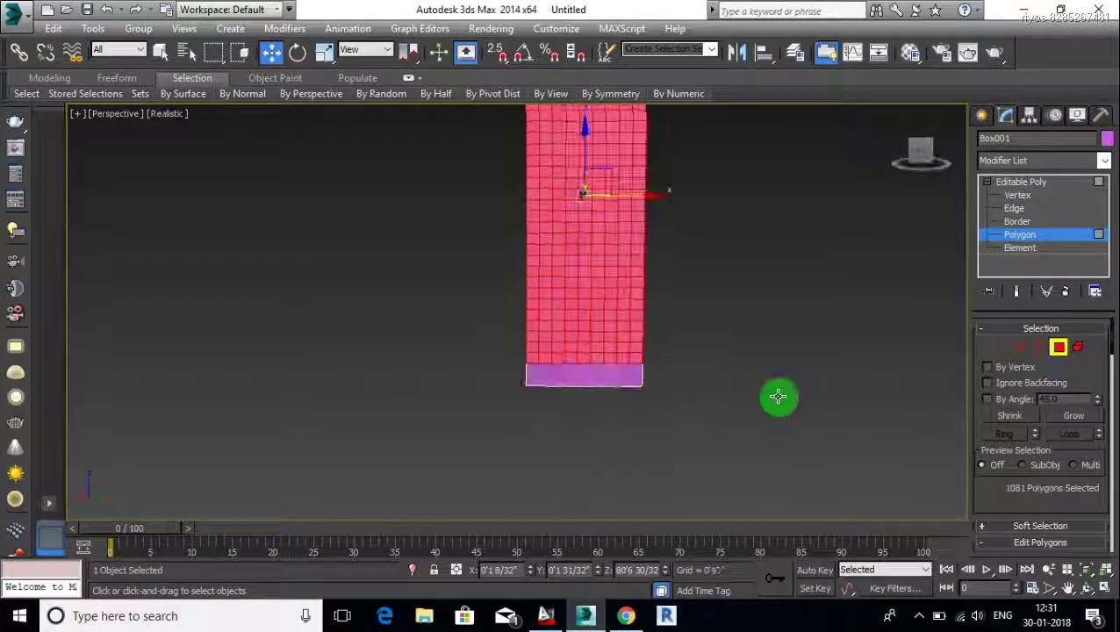
alt+middle_drag(780, 398, 618, 184)
mouse_move(687, 320)
alt+middle_down()
mouse_move(722, 118)
mouse_move(570, 300)
mouse_move(698, 318)
mouse_move(687, 300)
alt+middle_up()
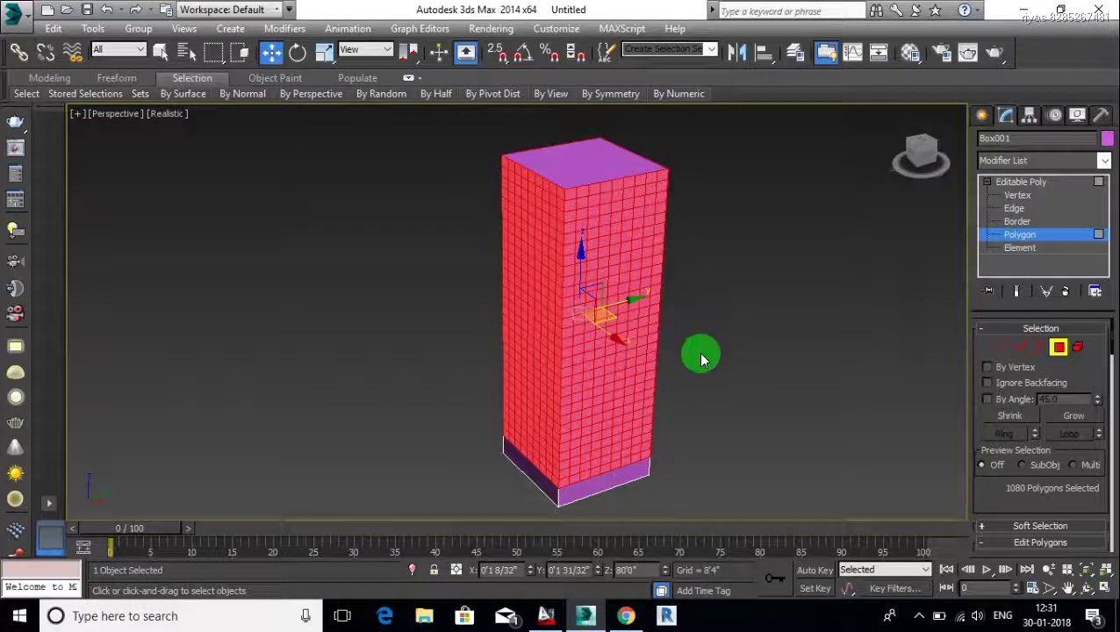
mouse_move(702, 351)
middle_down()
mouse_move(709, 293)
mouse_move(707, 310)
middle_up()
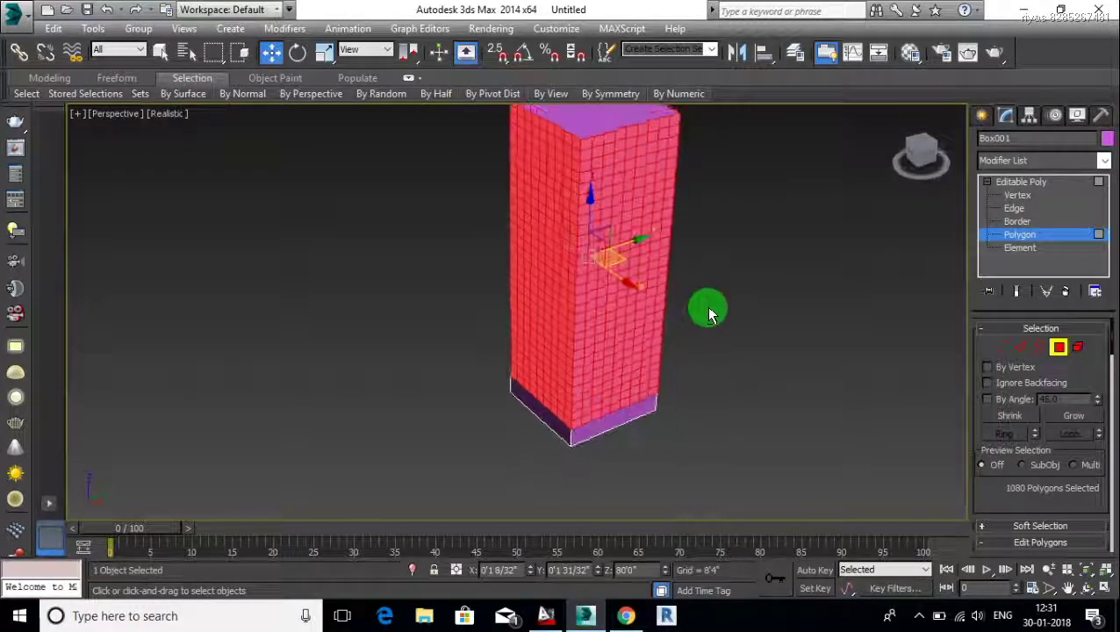
Set the selected side polygons' material ID to 2.
drag(977, 424, 972, 352)
scroll(972, 351, down, 3)
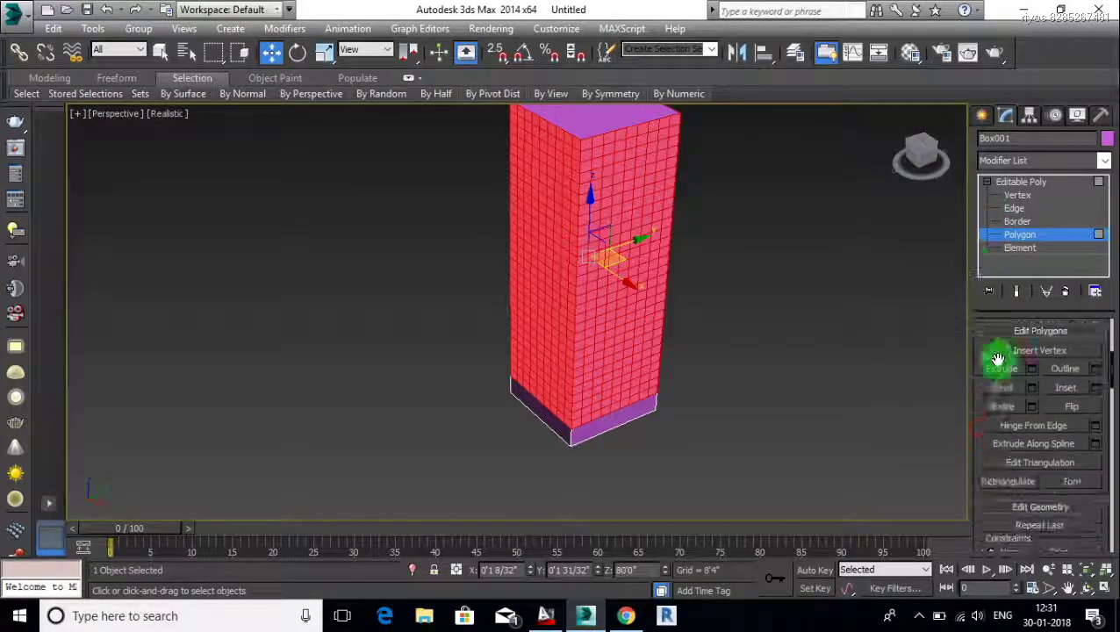
right_click(977, 459)
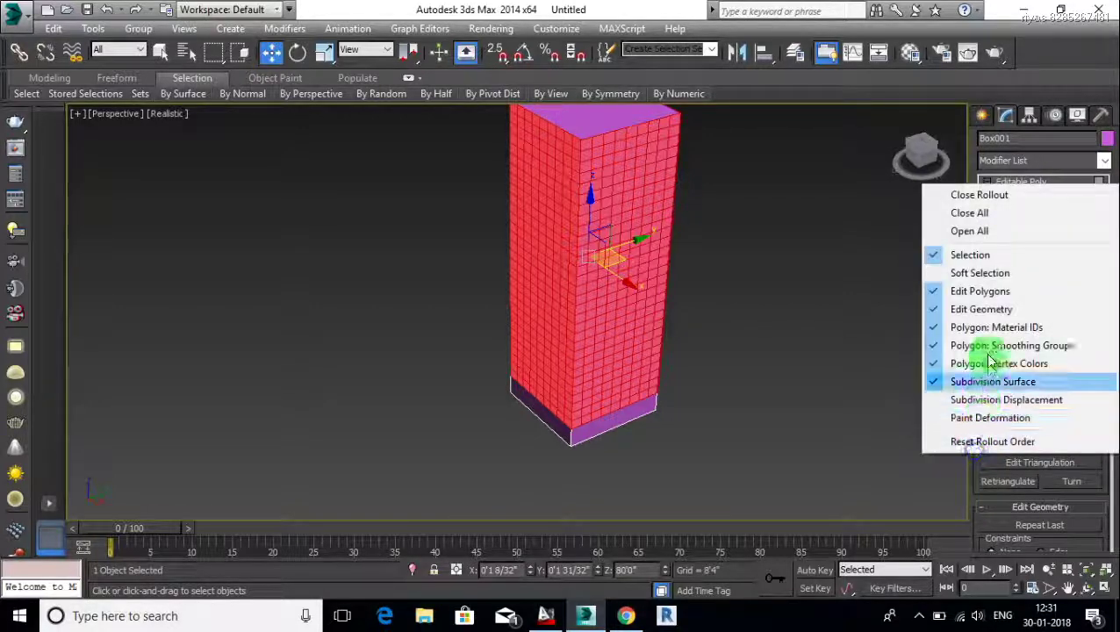
click(997, 326)
drag(1069, 350, 989, 353)
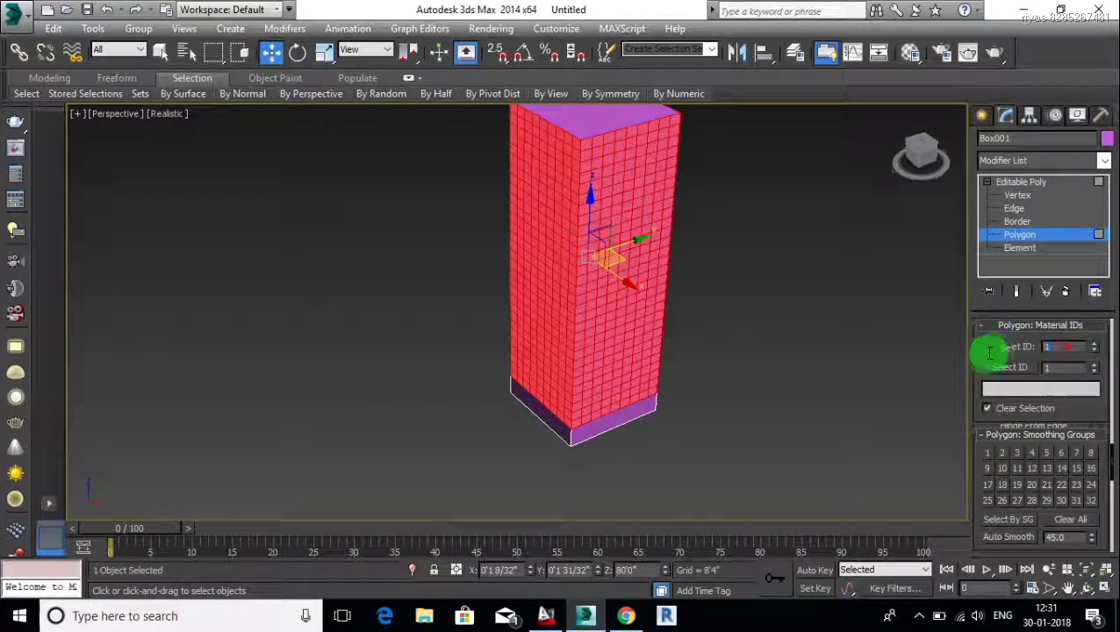
mouse_move(649, 312)
alt+middle_down()
mouse_move(642, 327)
mouse_move(640, 303)
alt+middle_up()
scroll(627, 346, up, 2)
Open Bevel settings for the side faces and set the type to By Polygon.
right_click(634, 351)
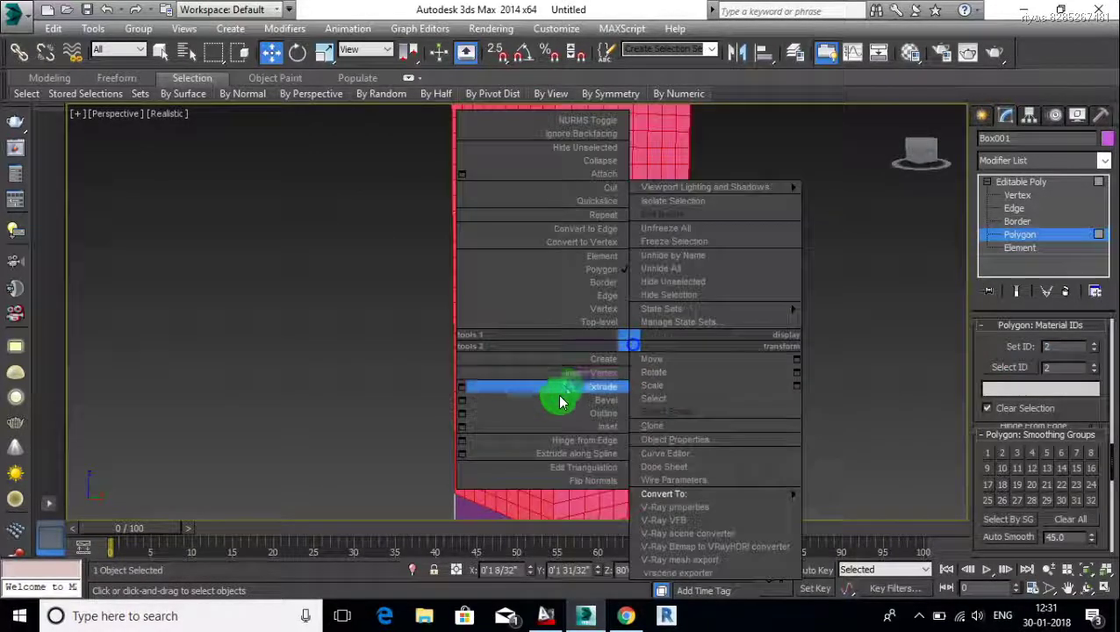
click(461, 402)
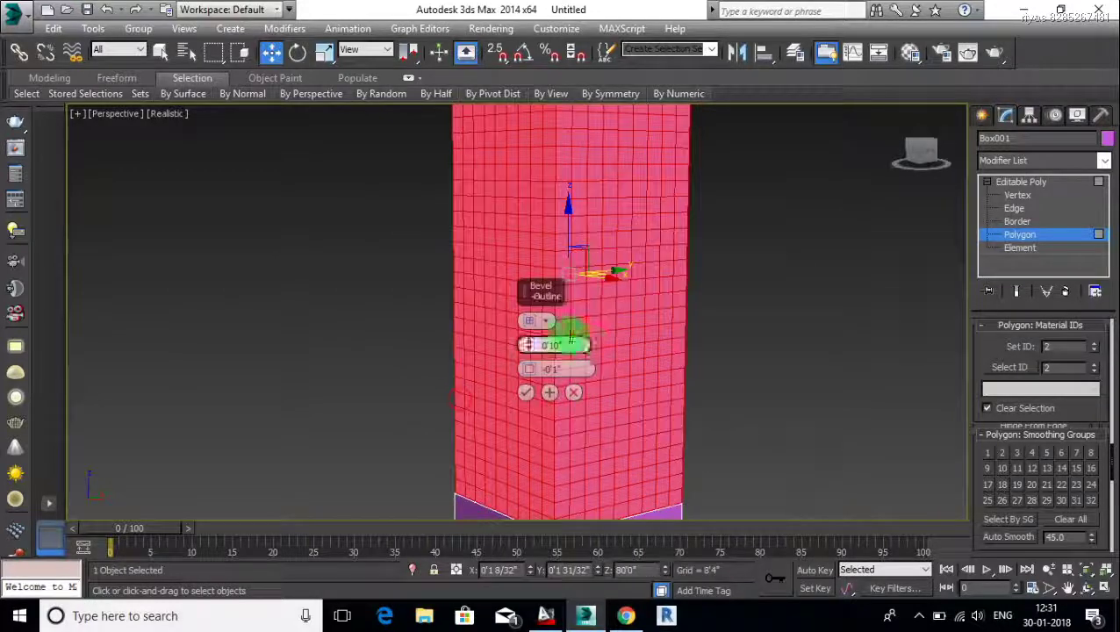
click(543, 323)
click(572, 367)
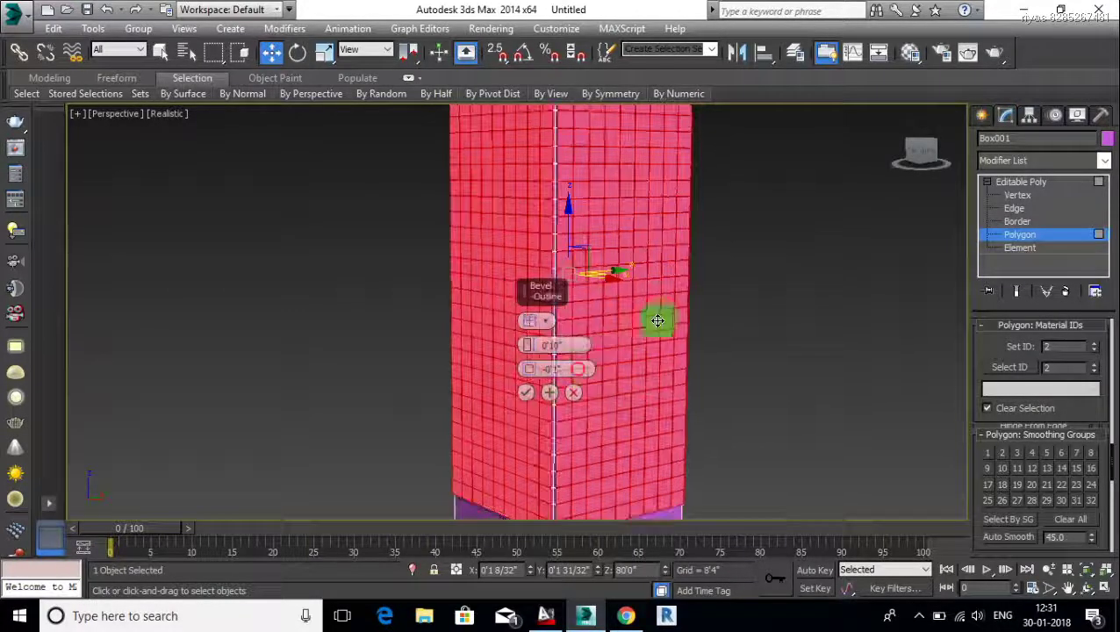
mouse_move(655, 320)
alt+middle_down()
mouse_move(661, 269)
mouse_move(634, 310)
alt+middle_up()
click(522, 369)
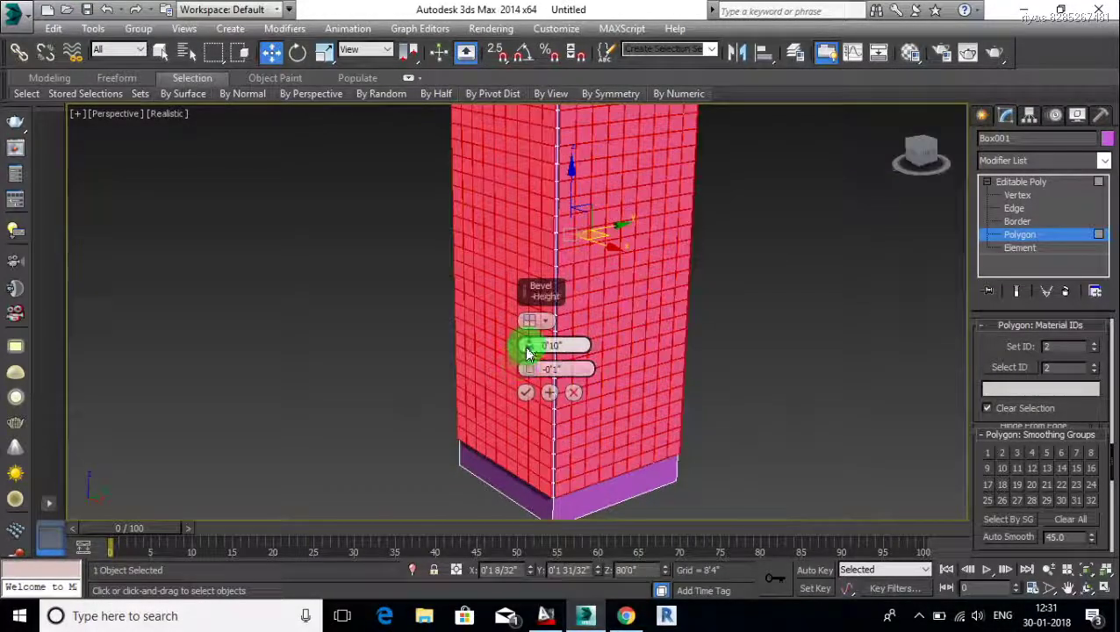
Apply a bevel with height 0 and outline -0'2", then reset the outline to zero.
drag(528, 353, 537, 370)
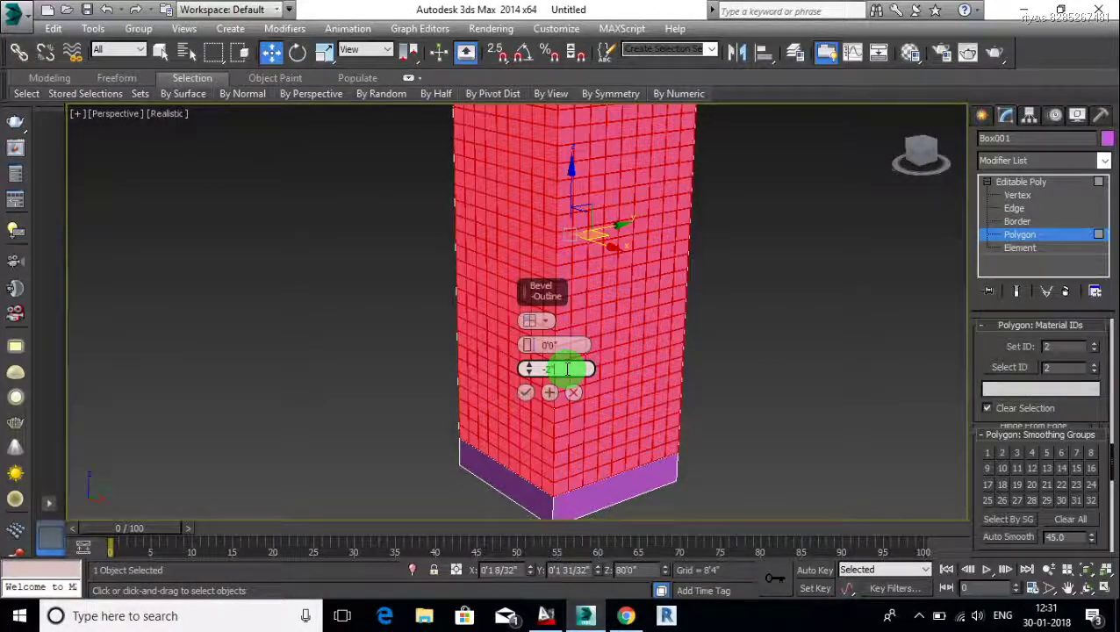
key(Return)
scroll(573, 422, up, 1)
scroll(495, 408, up, 2)
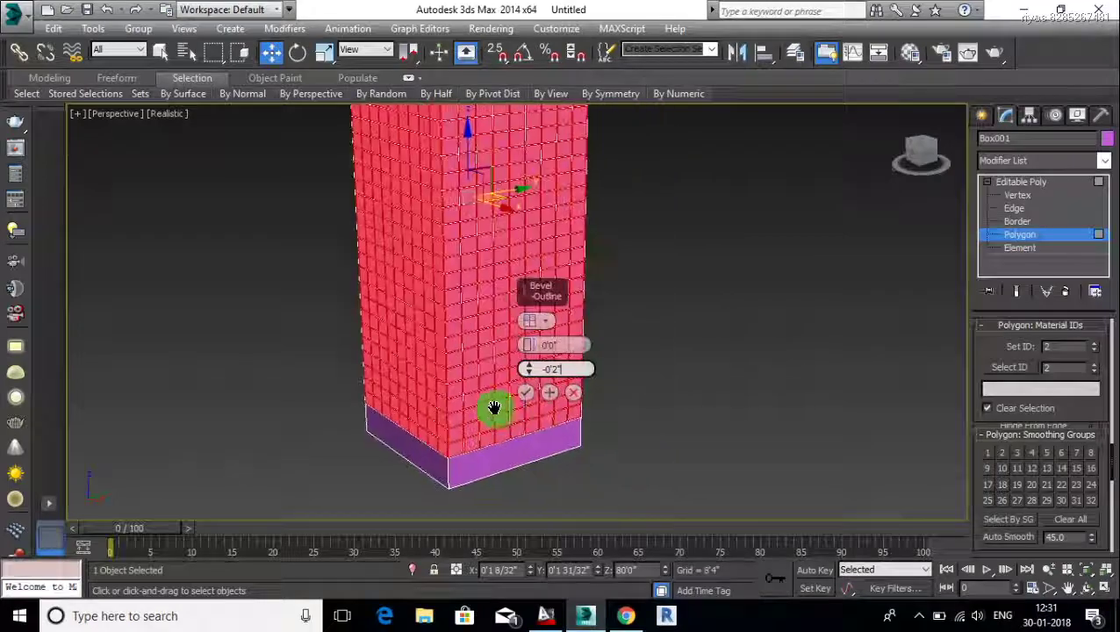
scroll(477, 375, up, 3)
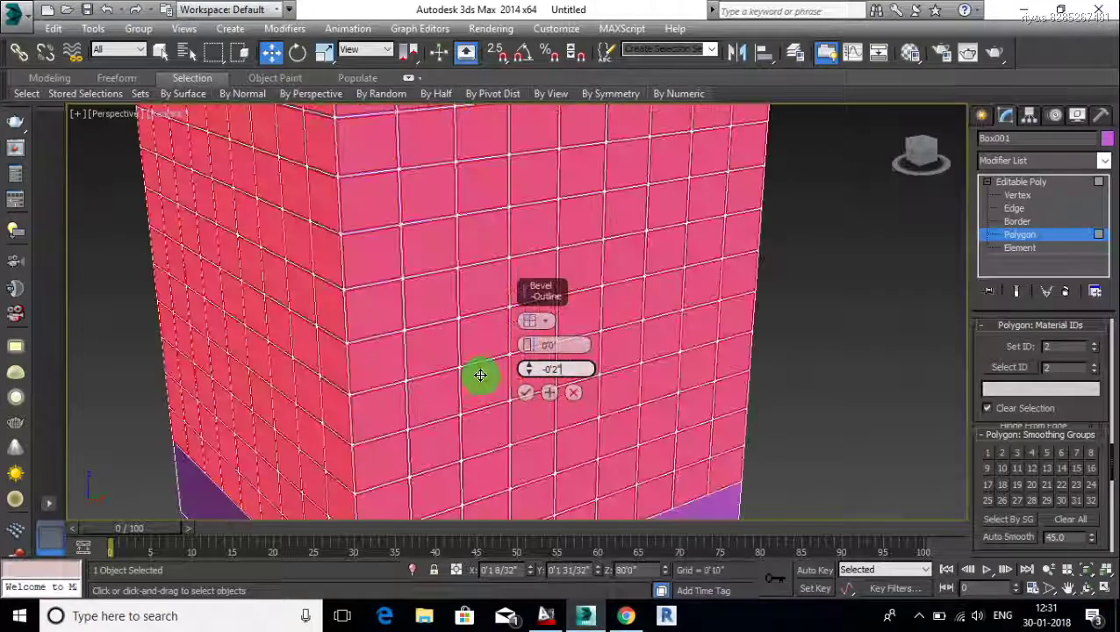
click(549, 393)
mouse_move(527, 377)
mouse_down()
mouse_move(1024, 351)
mouse_move(1002, 354)
mouse_up()
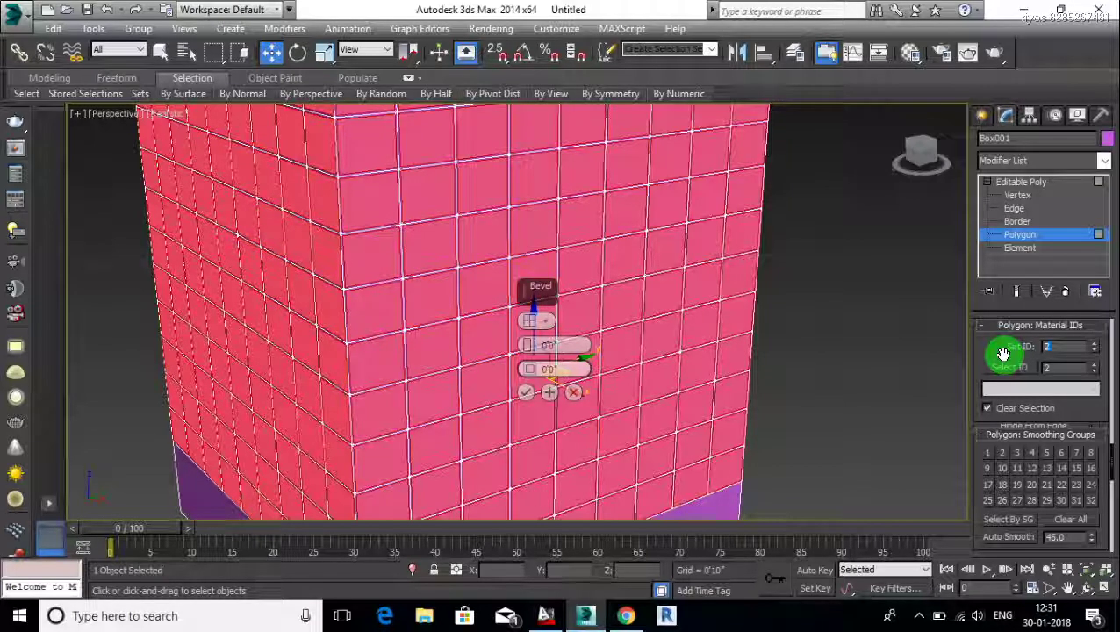
click(1066, 346)
text(3)
Give the inset panels material ID 3 and extrude them -0'1 31/32" inward.
key(Return)
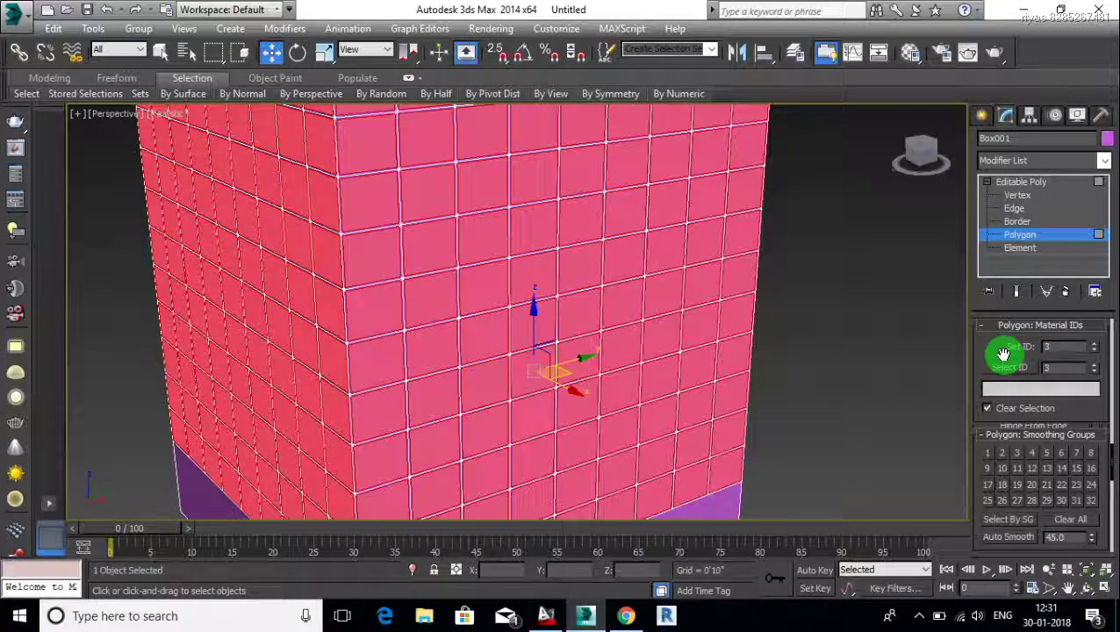
middle_drag(580, 220, 572, 275)
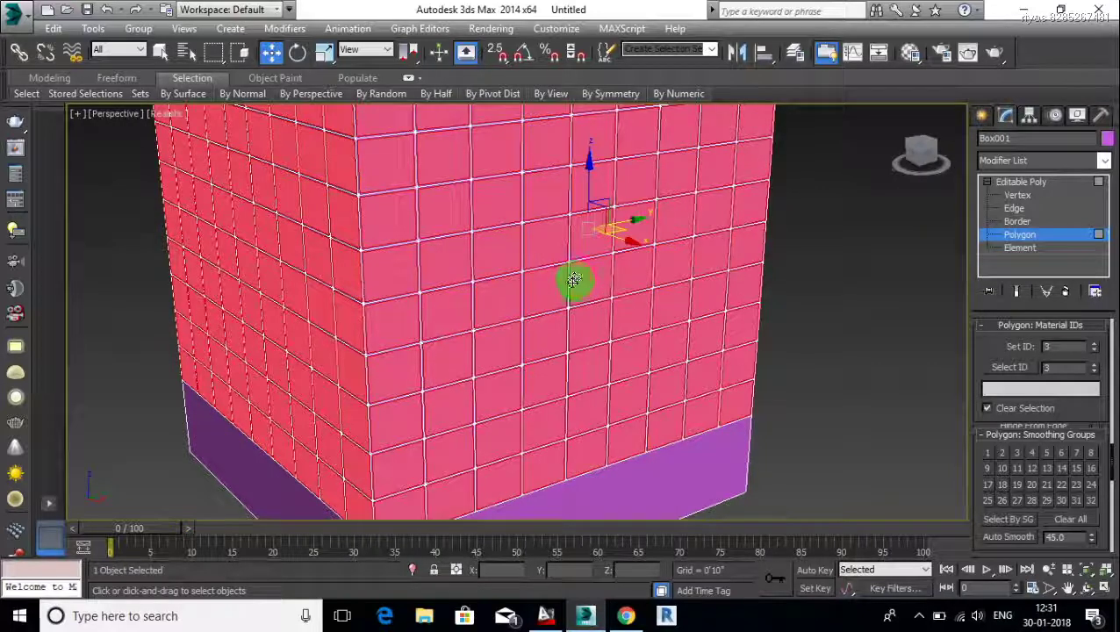
right_click(585, 279)
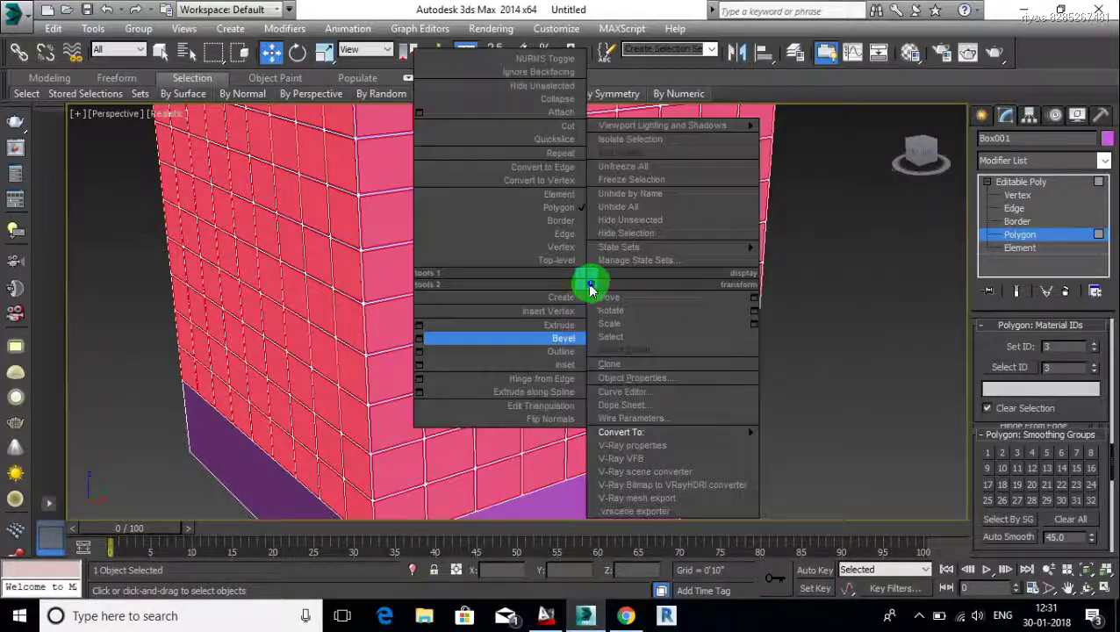
click(419, 325)
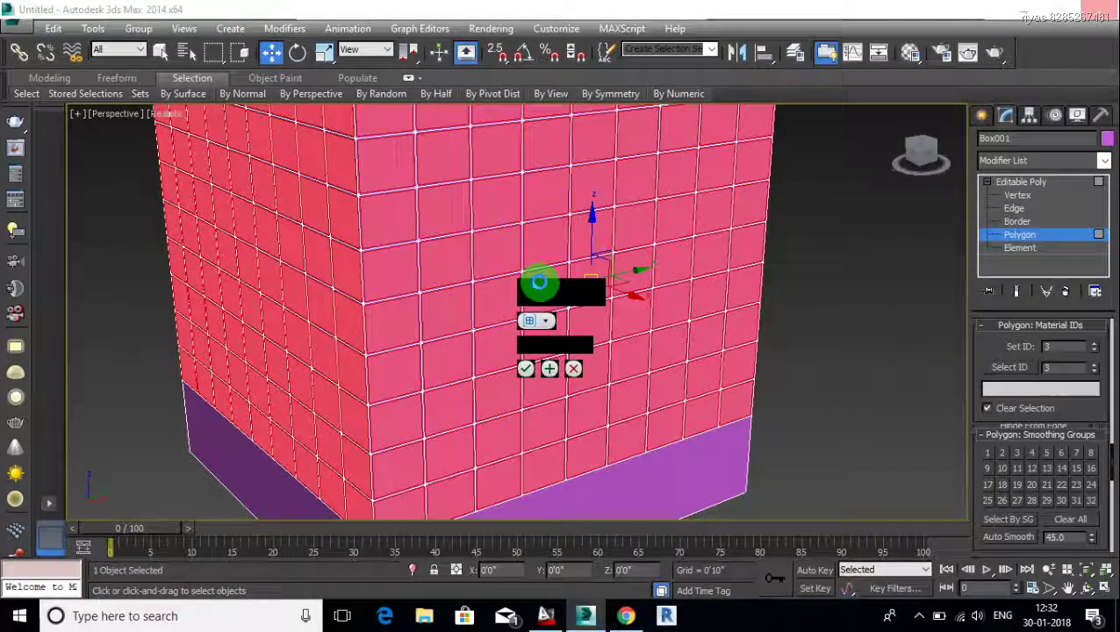
click(536, 320)
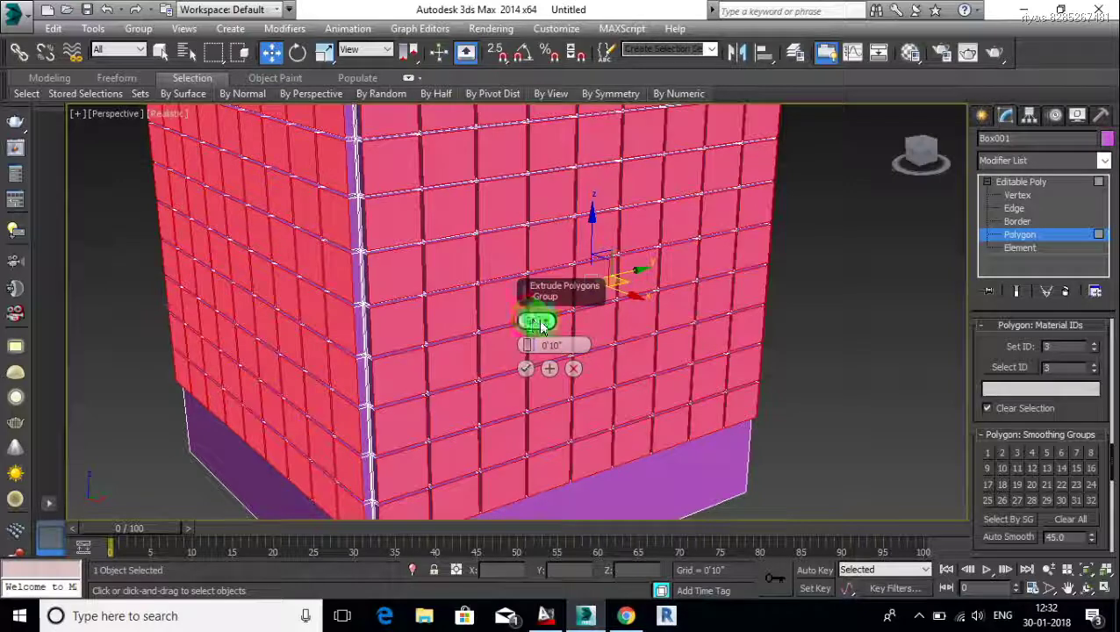
drag(529, 348, 534, 429)
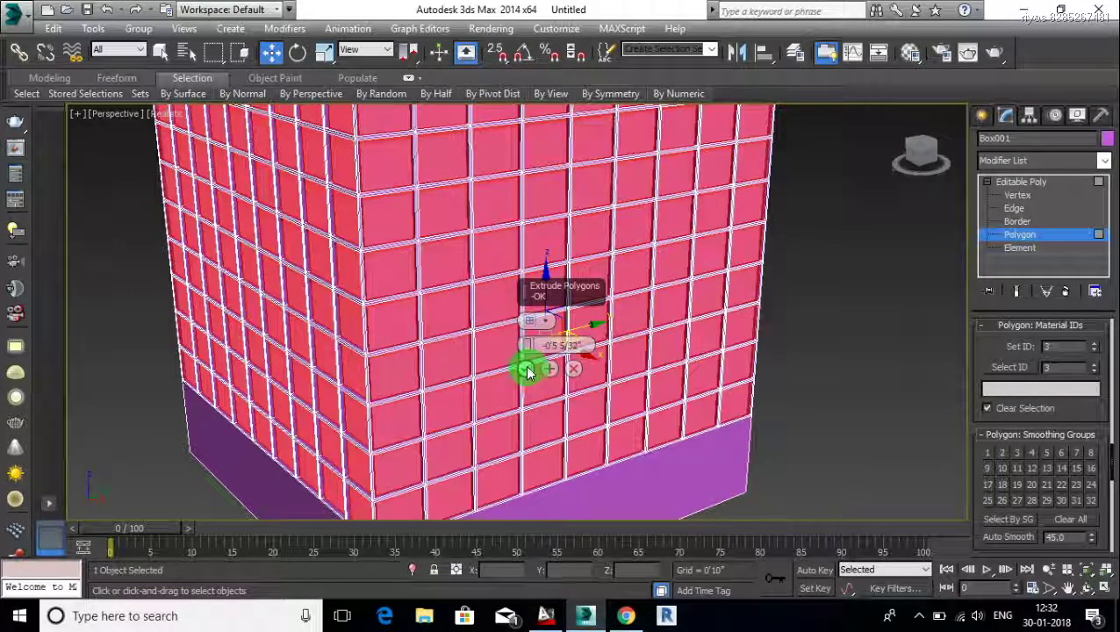
click(526, 368)
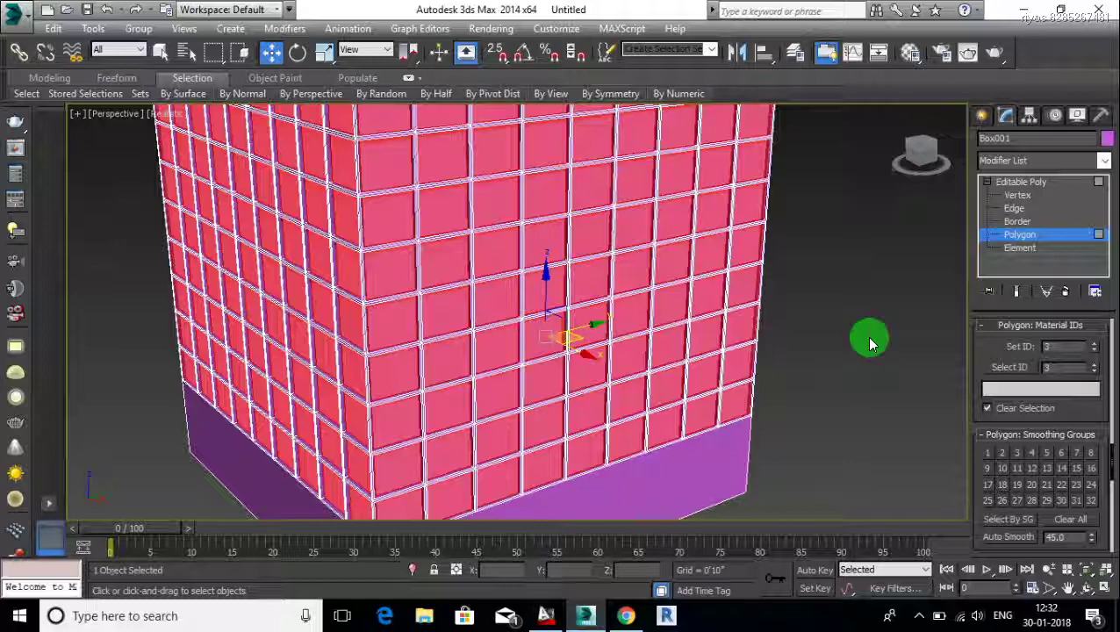
Return to object level, switch the viewport to Shaded, and reselect the tower.
key(4)
scroll(869, 341, down, 2)
scroll(869, 339, down, 2)
scroll(860, 340, down, 4)
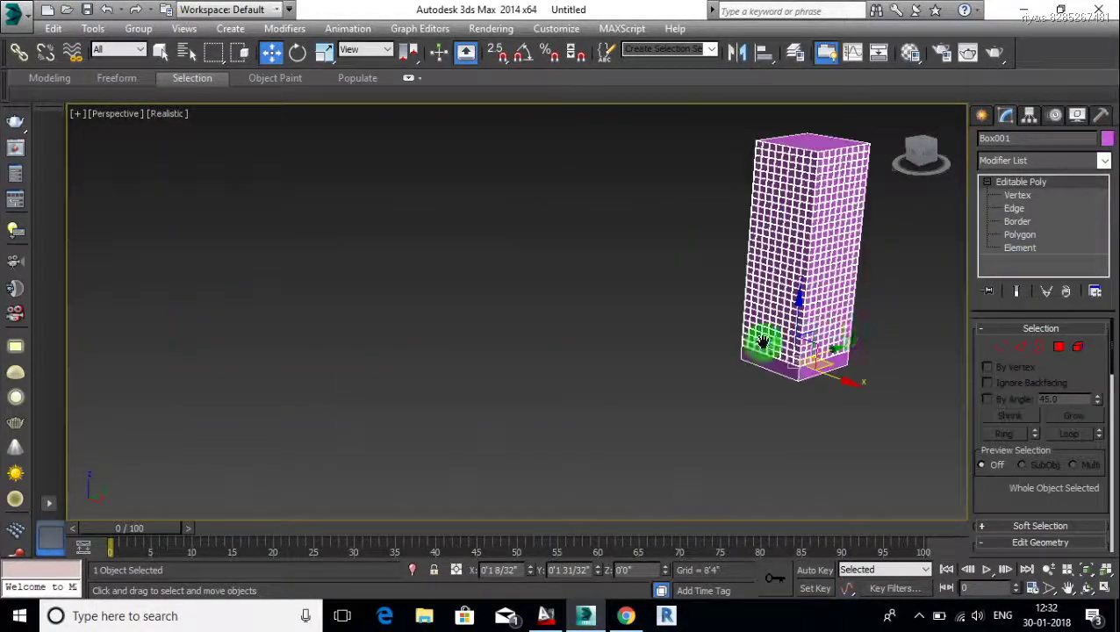
middle_drag(764, 342, 509, 325)
scroll(571, 270, up, 4)
scroll(564, 268, down, 4)
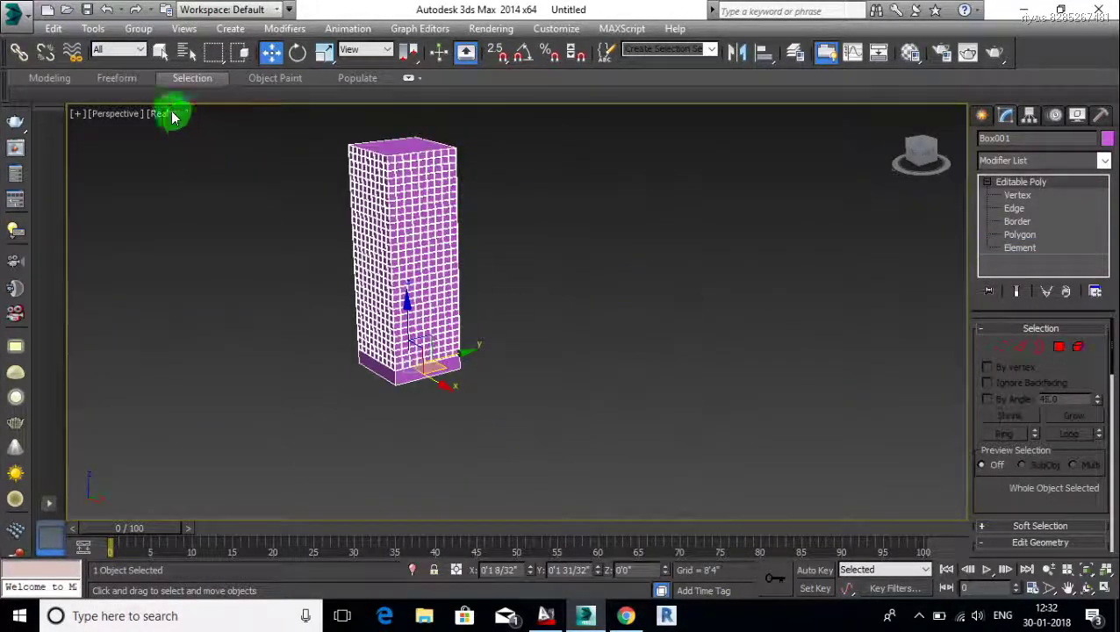
click(173, 117)
click(194, 150)
click(512, 186)
middle_drag(420, 225, 449, 263)
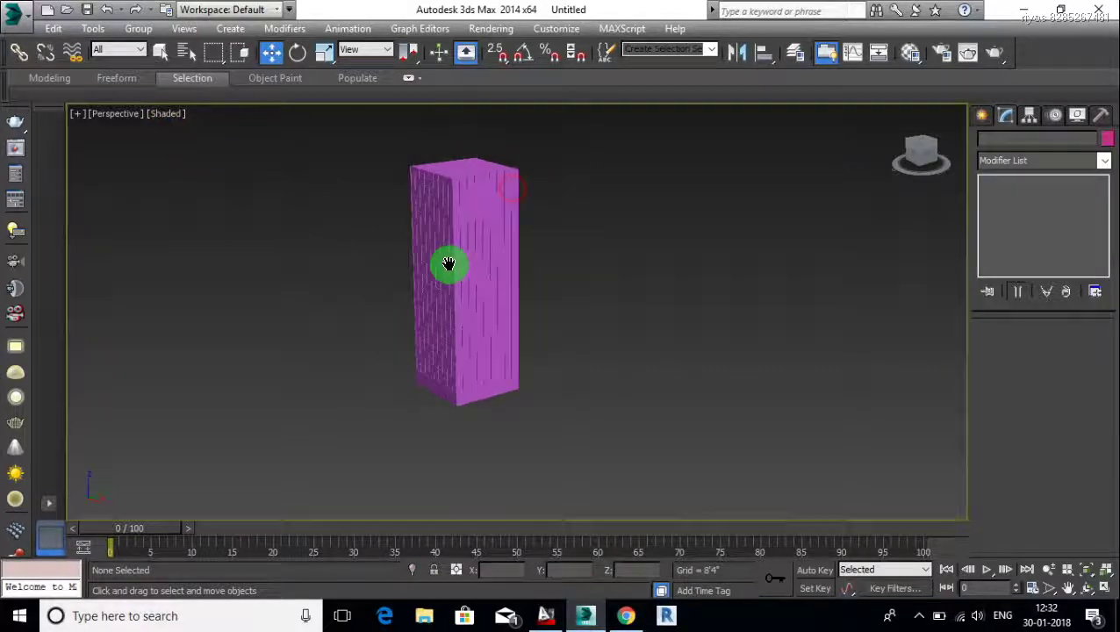
scroll(448, 263, up, 4)
scroll(485, 292, down, 4)
click(487, 292)
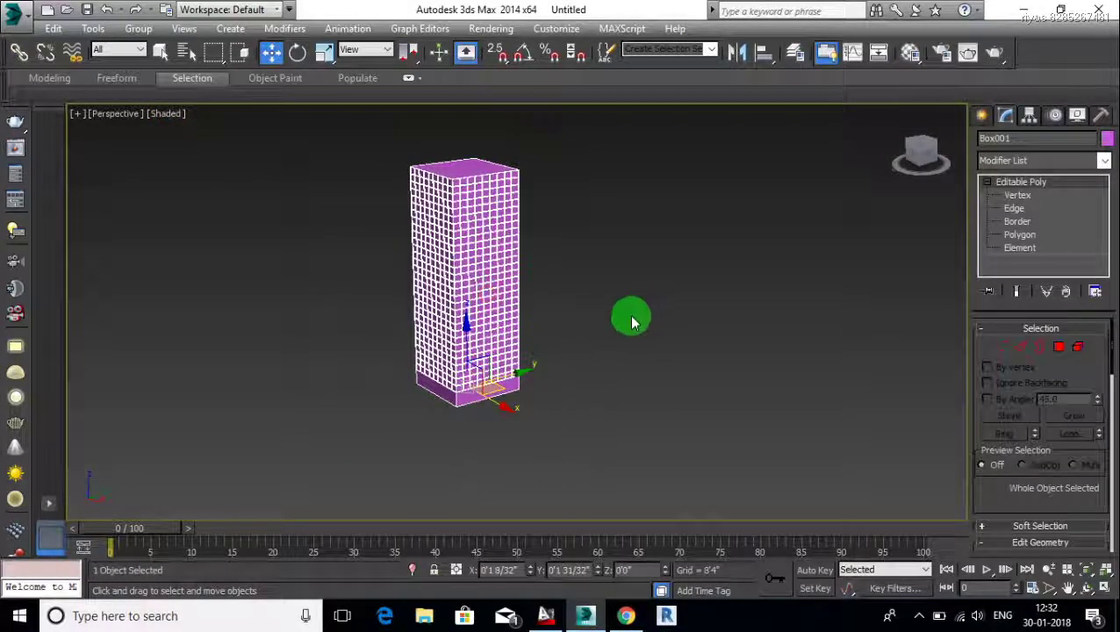
alt+middle_drag(631, 322, 629, 327)
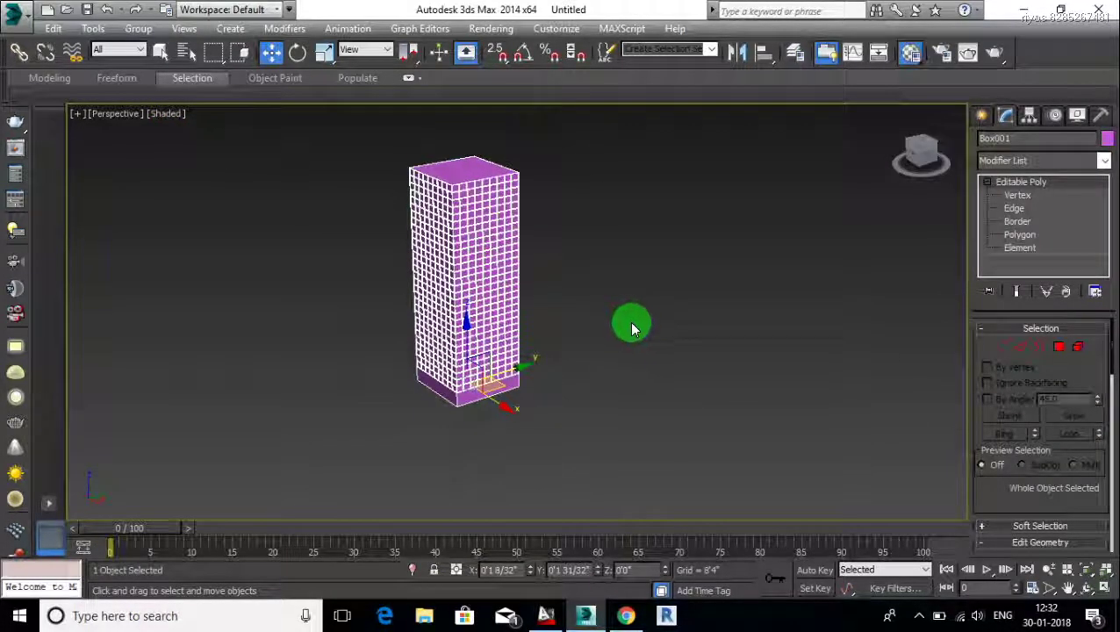
Open the Material Editor and replace the first slot with a Multi/Sub-Object material.
key(m)
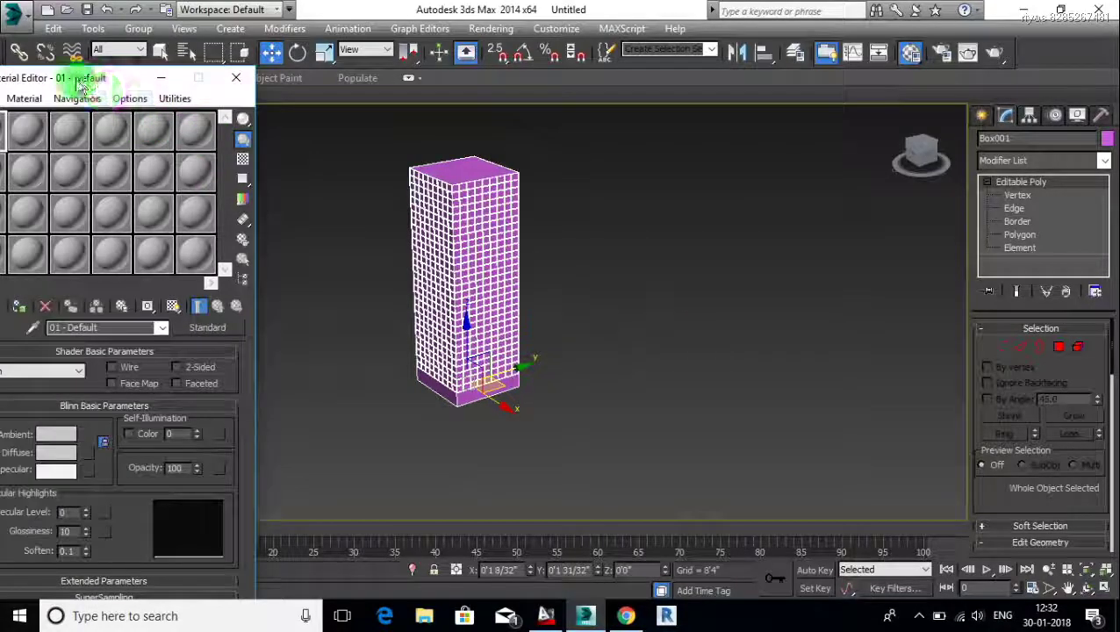
drag(81, 83, 182, 66)
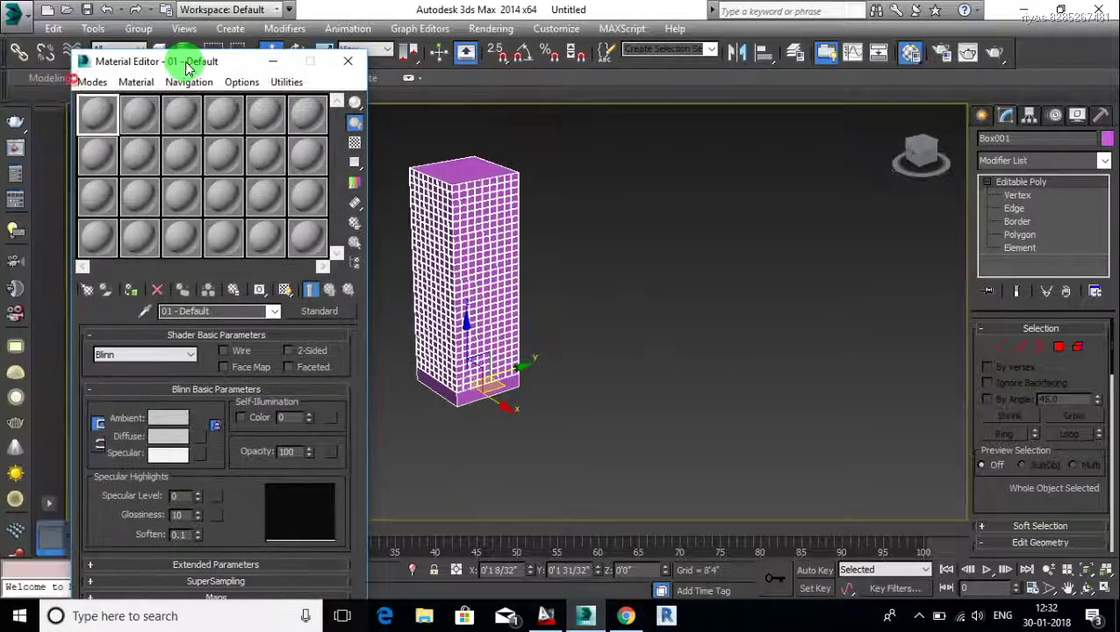
click(316, 314)
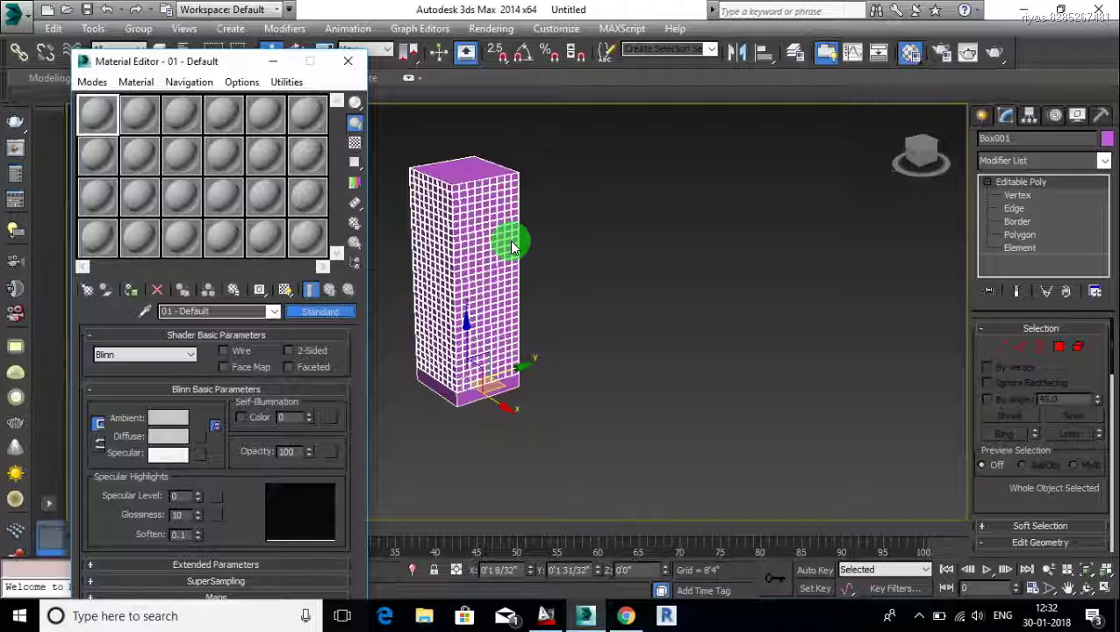
click(317, 313)
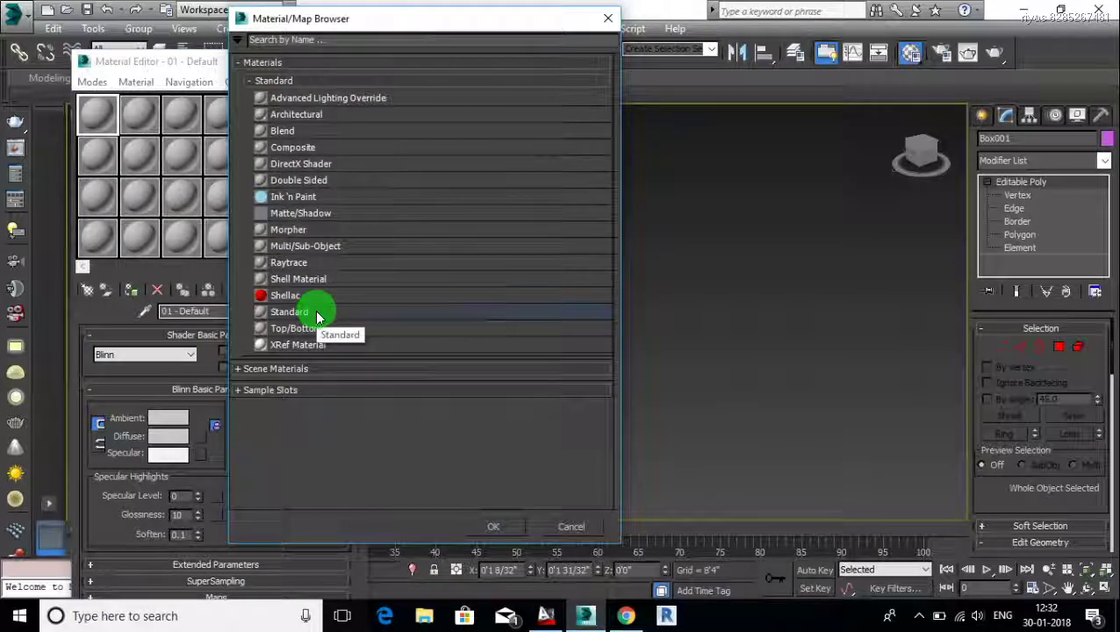
click(344, 246)
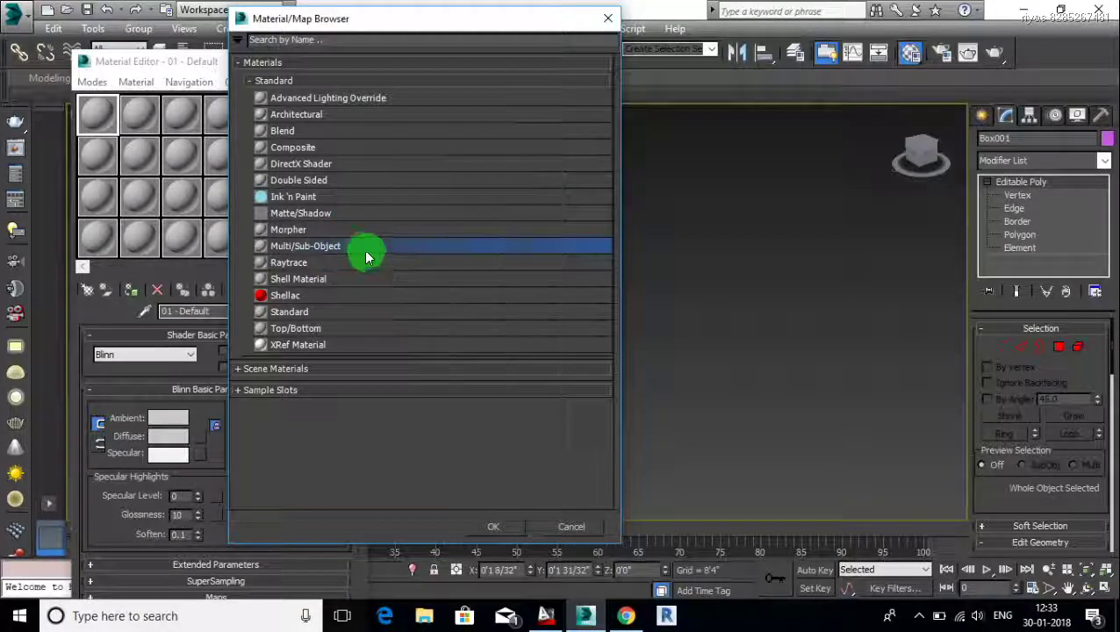
double_click(366, 250)
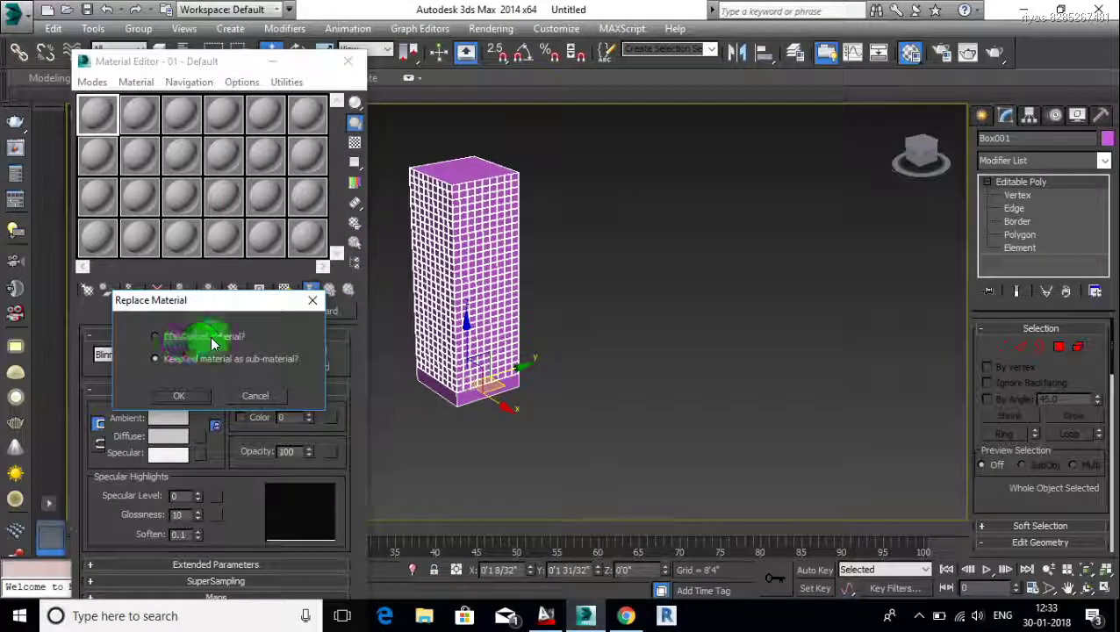
click(156, 336)
click(179, 396)
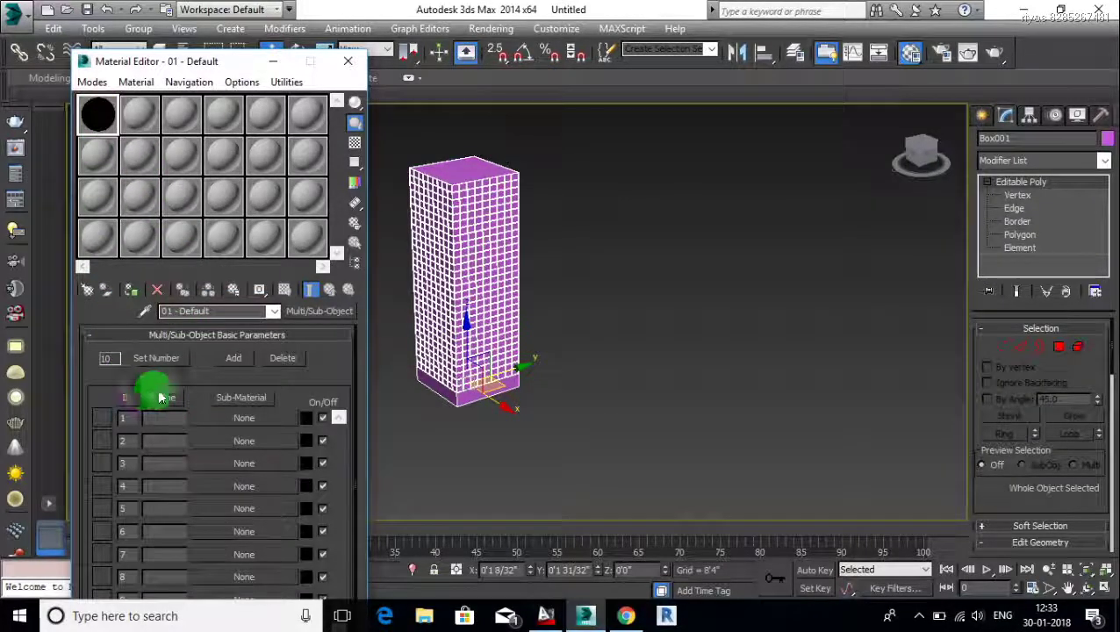
Set the Multi/Sub-Object material to 4 sub-materials.
click(164, 360)
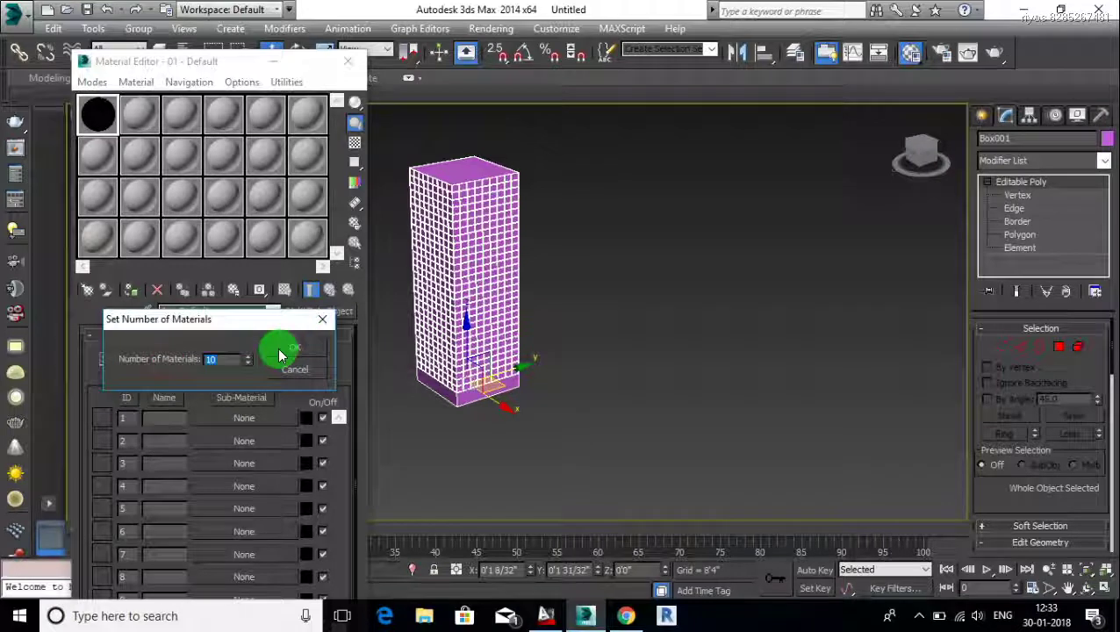
text(200)
text(2000)
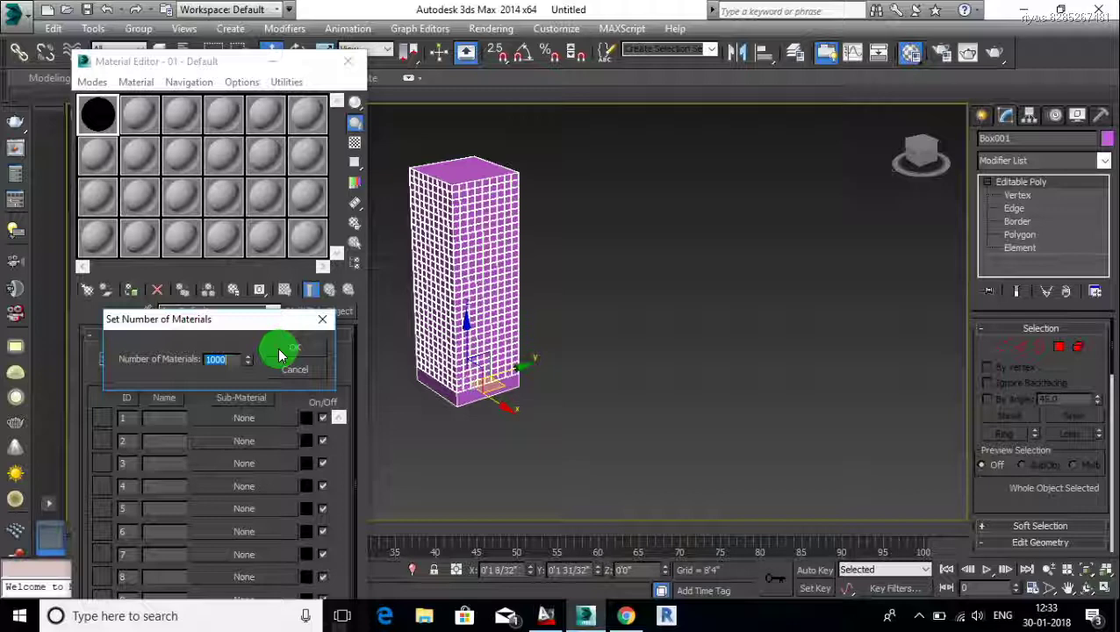
text(4)
click(289, 348)
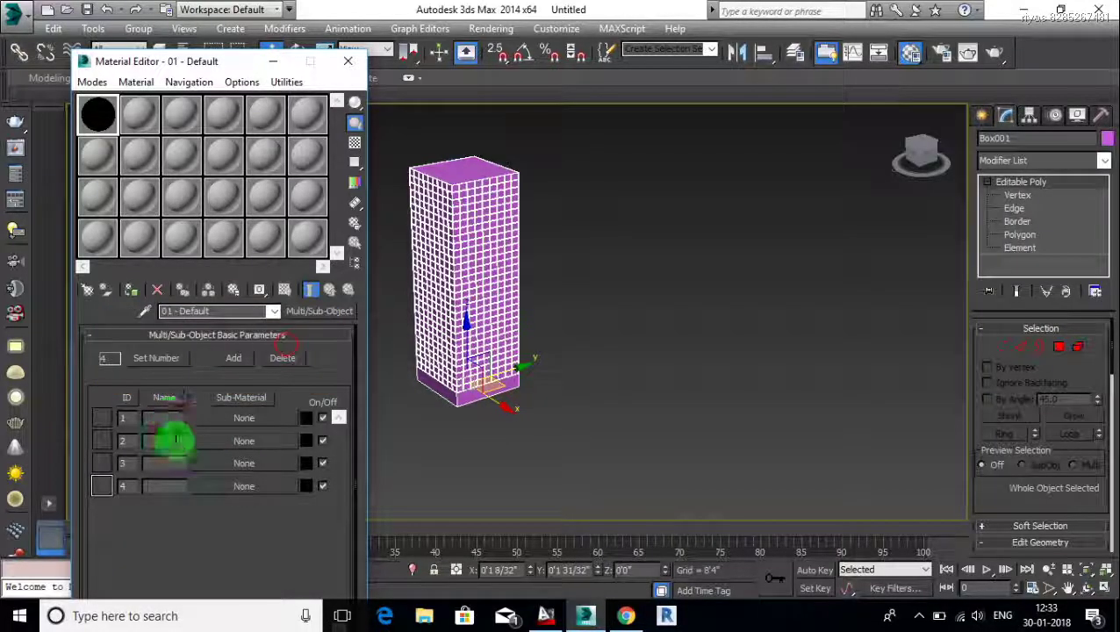
Make sub-material 1 a Standard material.
click(404, 376)
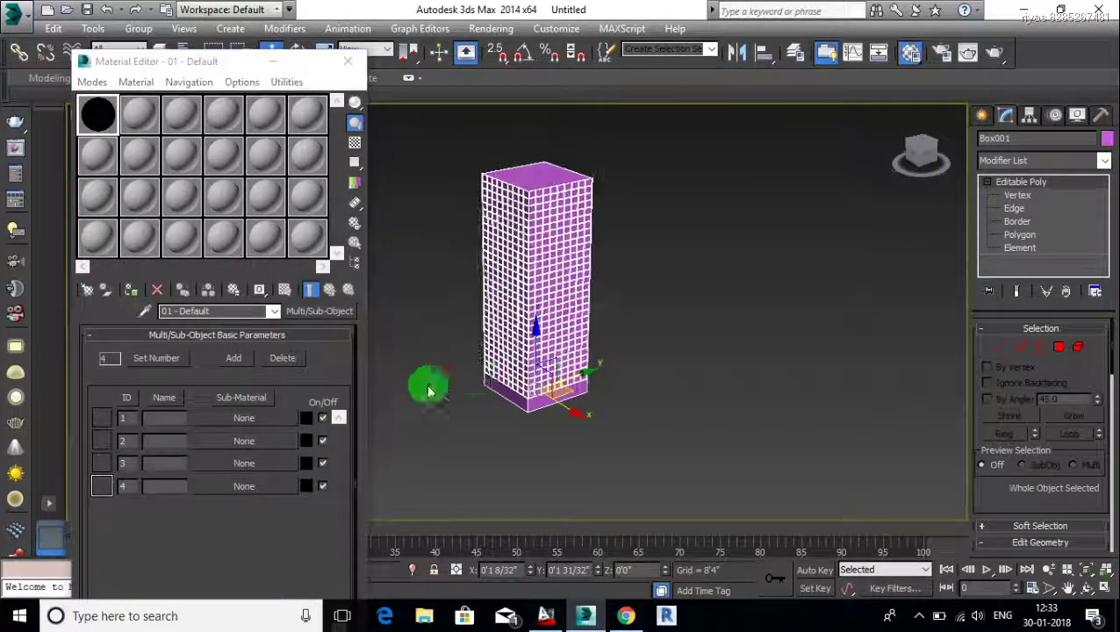
click(277, 419)
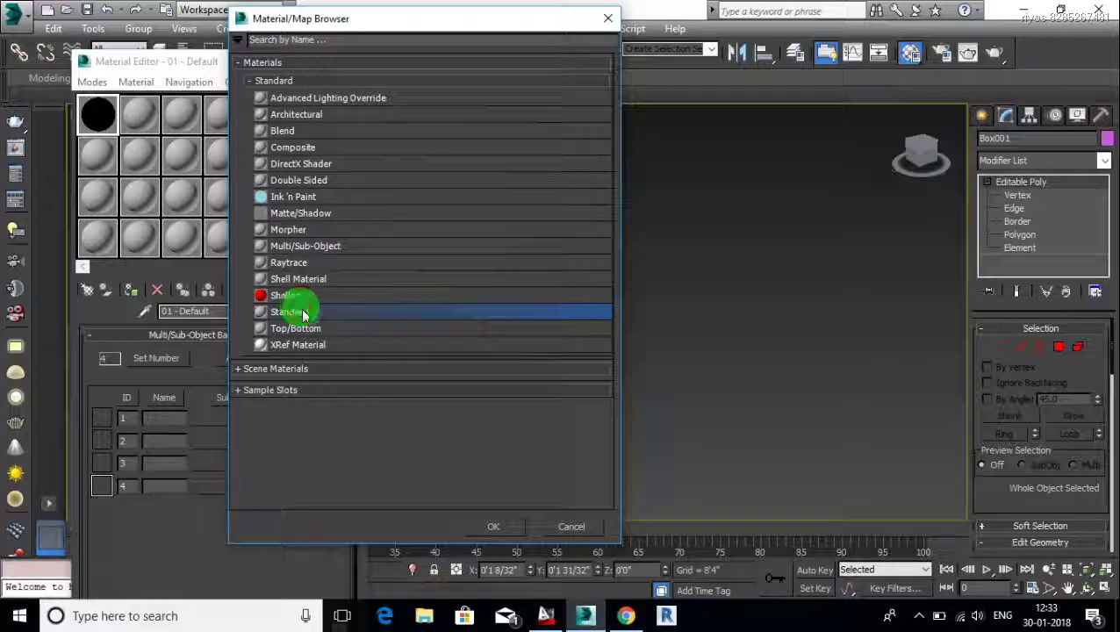
double_click(298, 311)
Give sub-material 1 a darker, slightly reddish ambient colour and apply it to the tower.
click(158, 418)
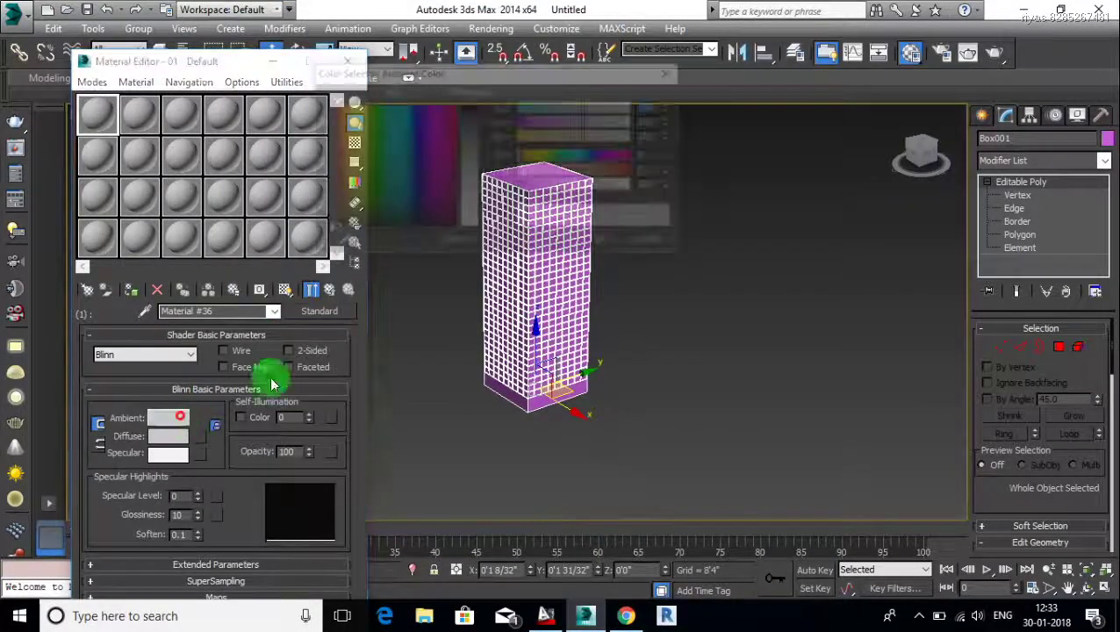
drag(480, 179, 478, 164)
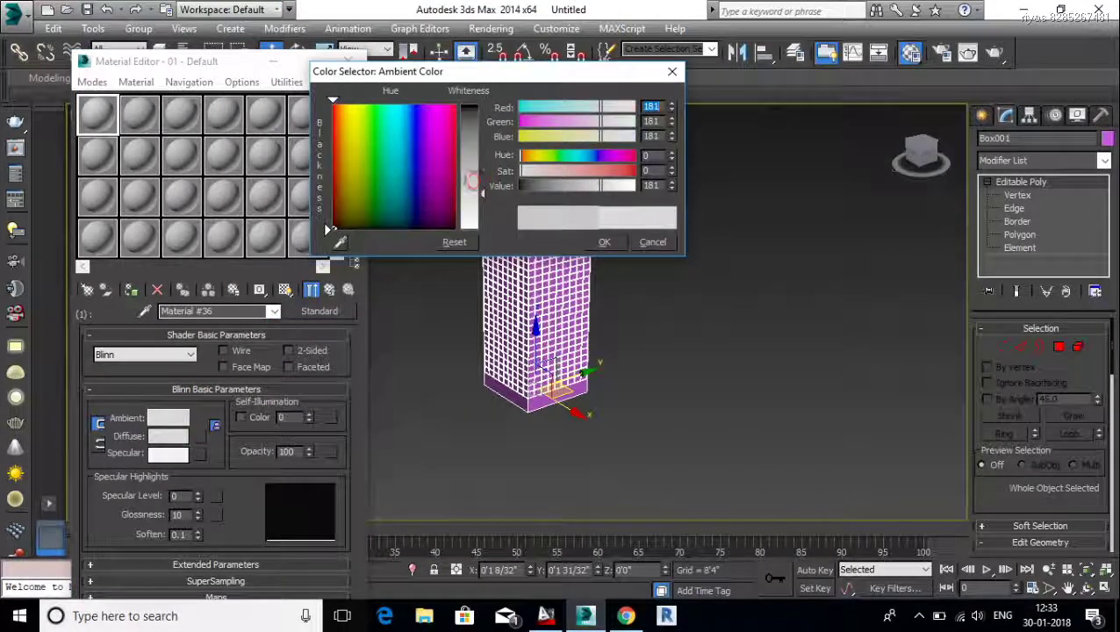
click(532, 170)
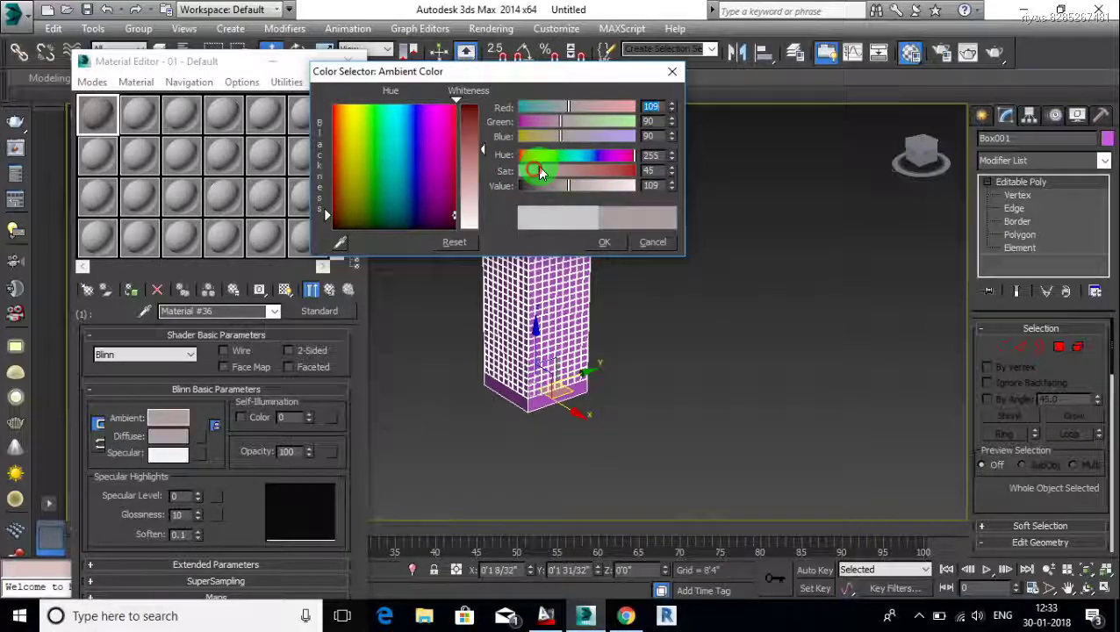
click(465, 170)
click(464, 163)
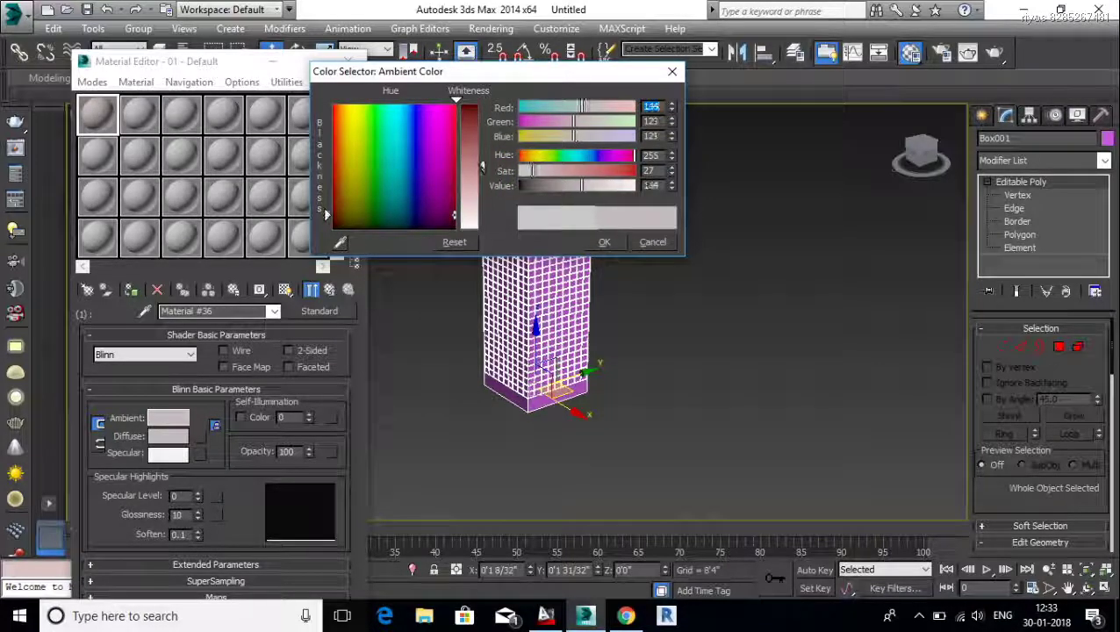
click(593, 244)
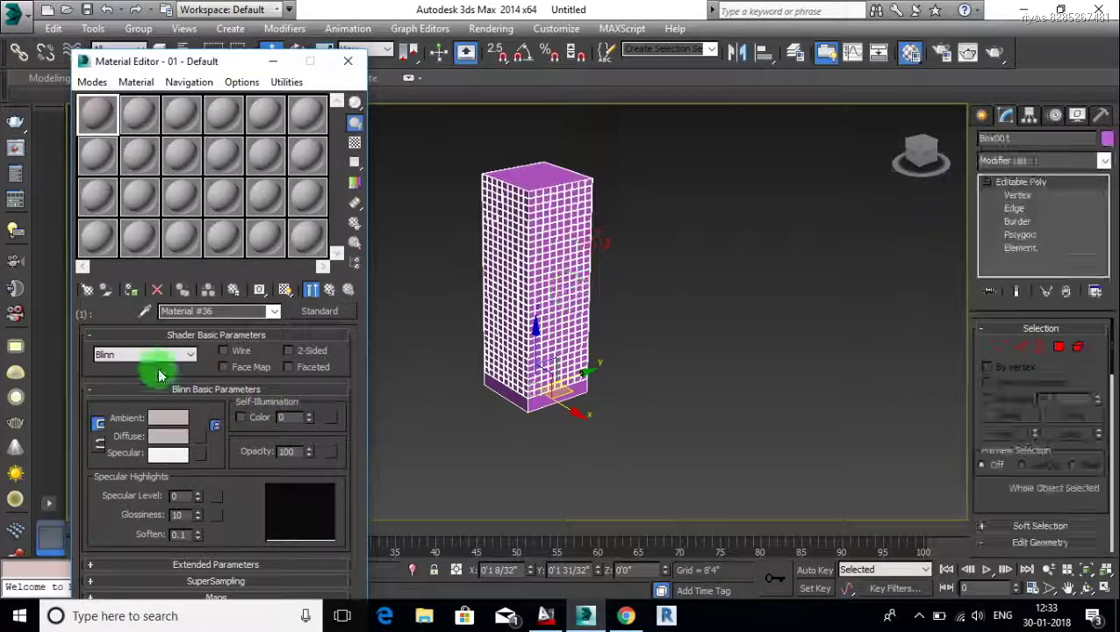
click(130, 289)
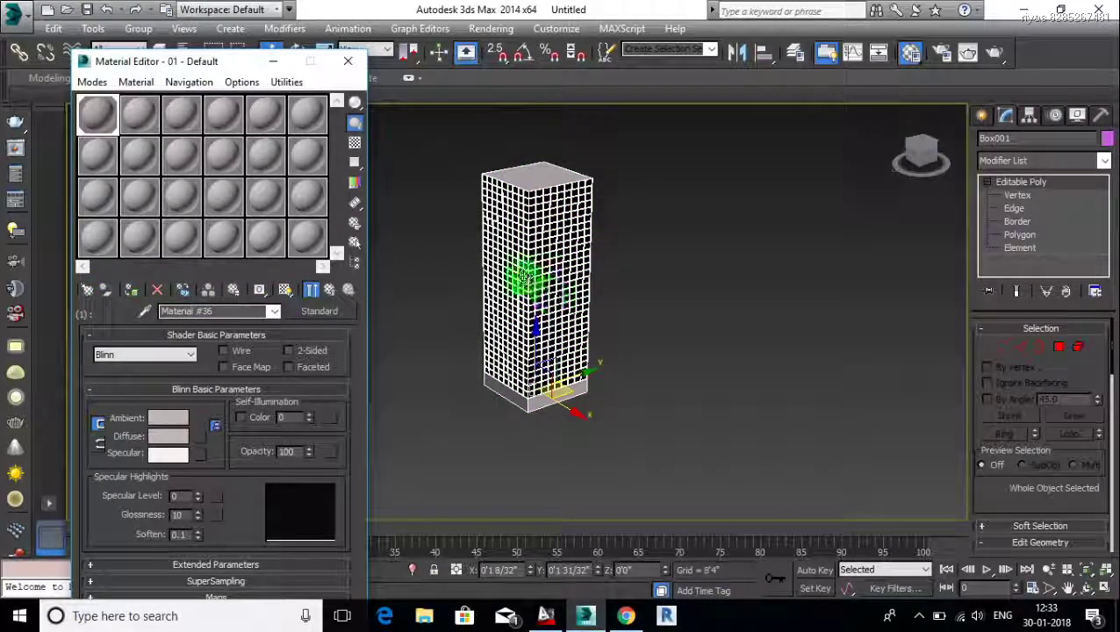
scroll(520, 307, up, 2)
scroll(534, 318, up, 1)
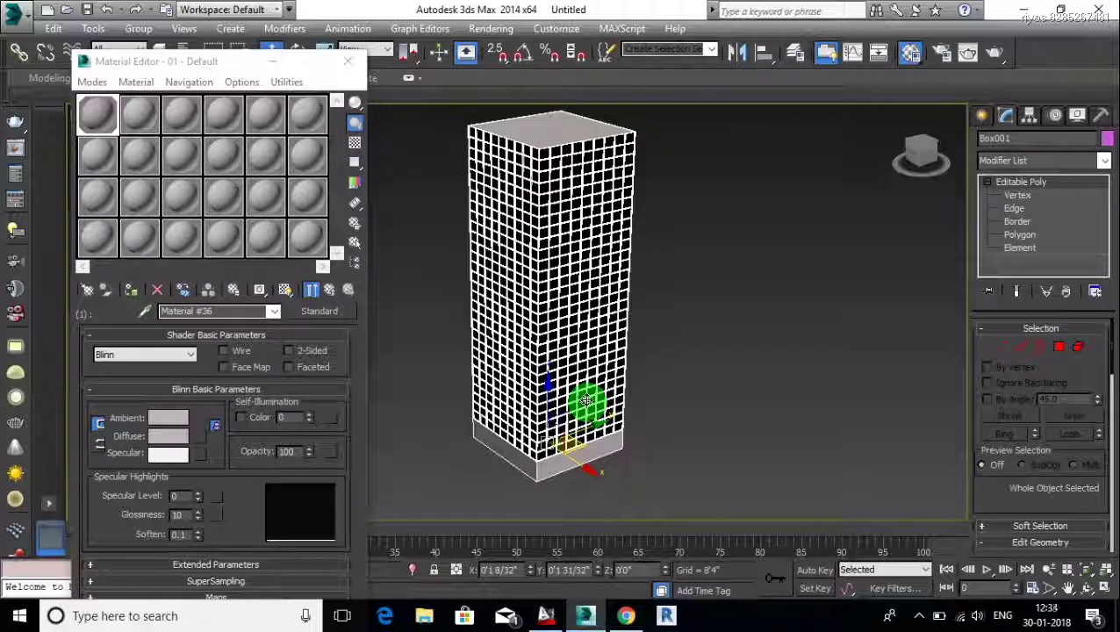
click(329, 289)
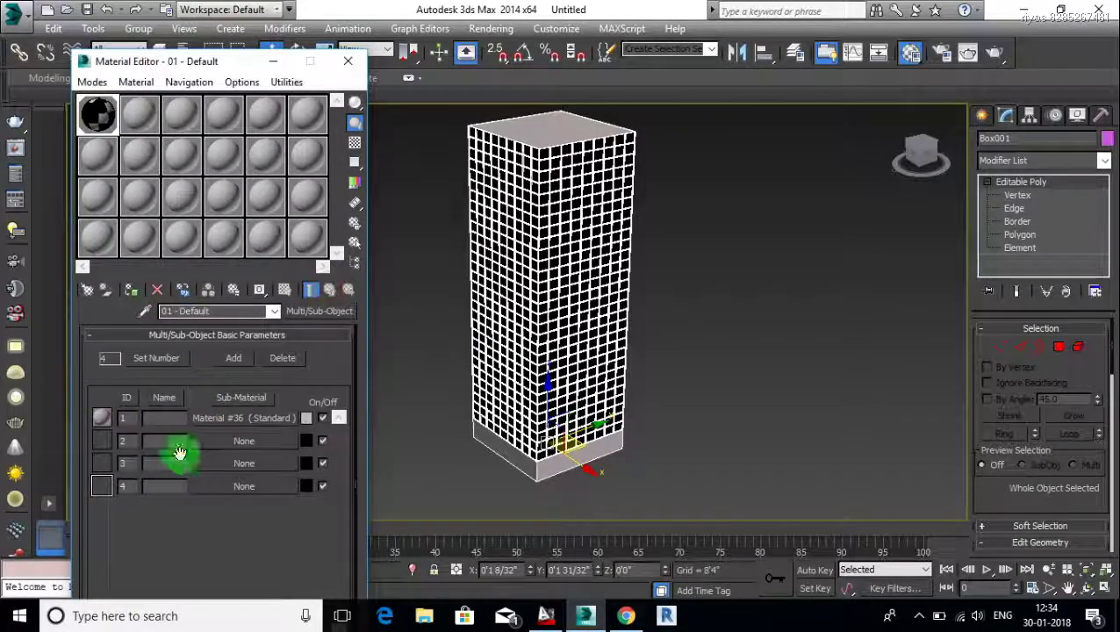
Make sub-material 2 an Architectural material with the Metal - Flat template.
click(232, 442)
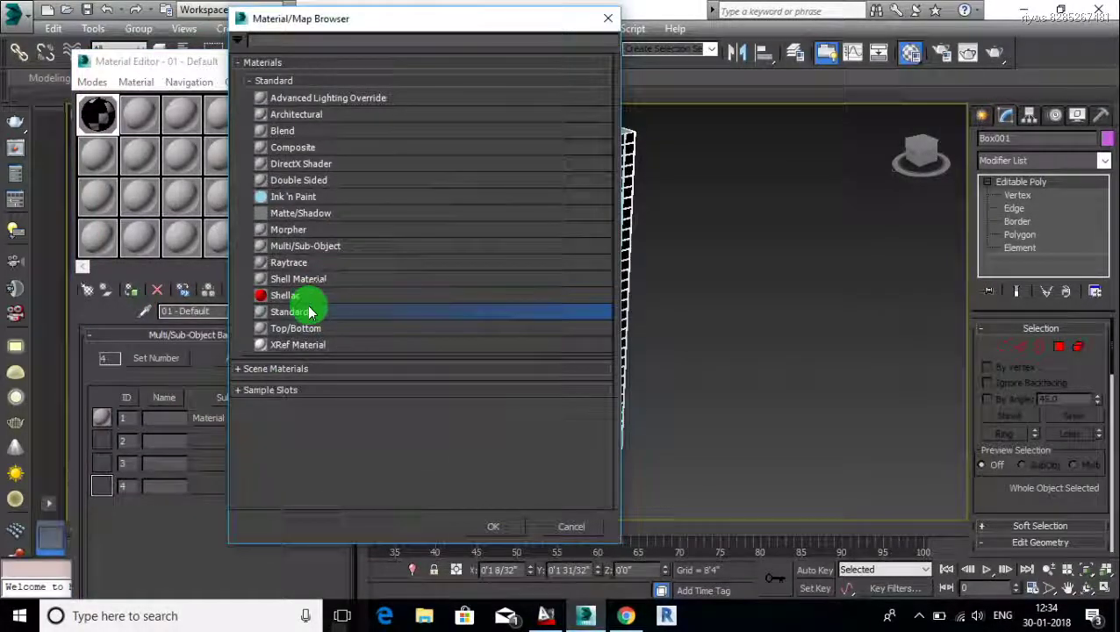
double_click(334, 114)
click(251, 355)
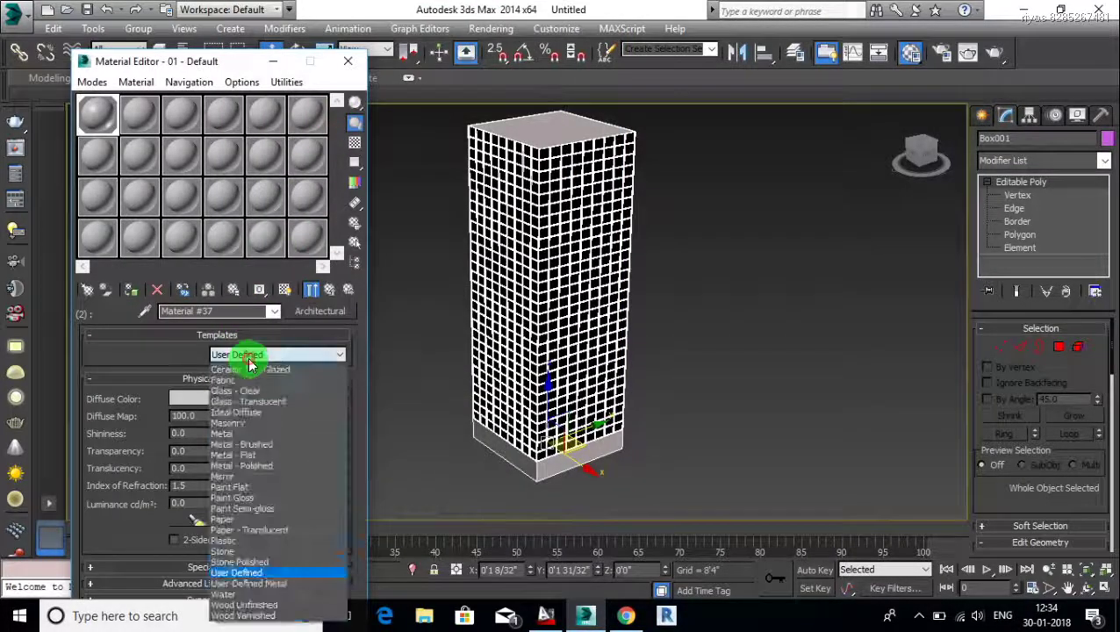
click(262, 455)
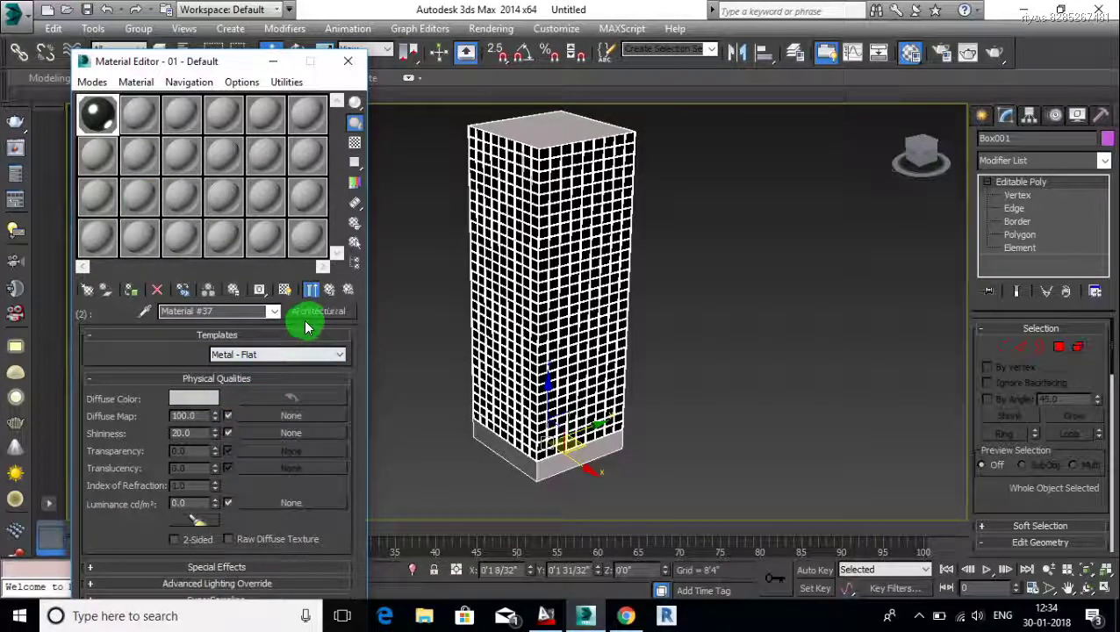
click(330, 290)
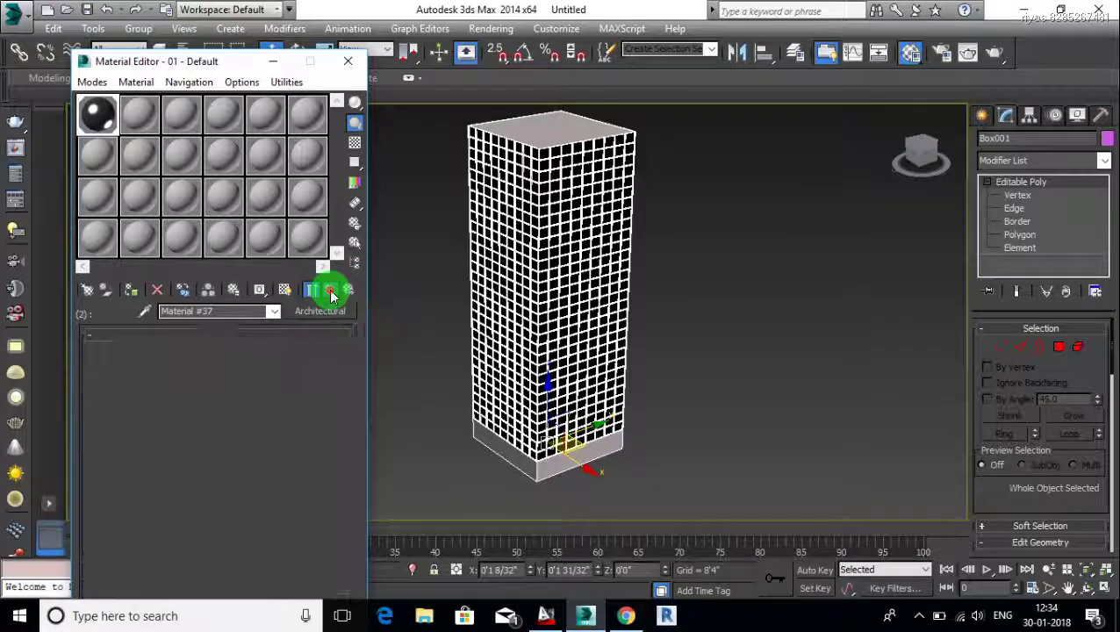
middle_drag(498, 307, 507, 274)
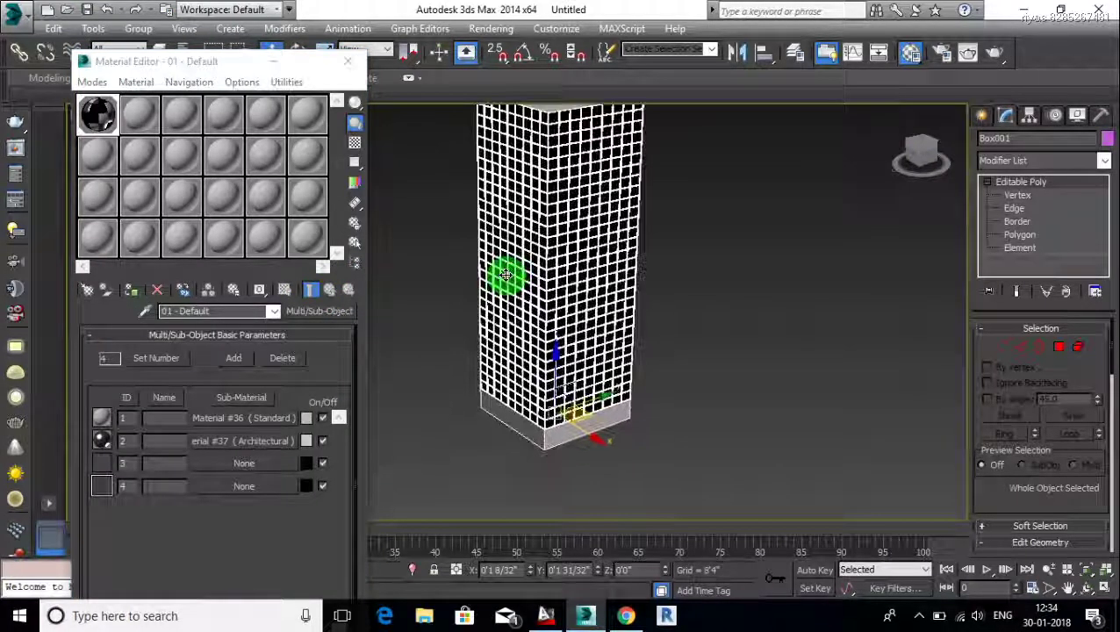
Load an Architectural material with the Glass - Translucent template into sub-material 3.
click(286, 467)
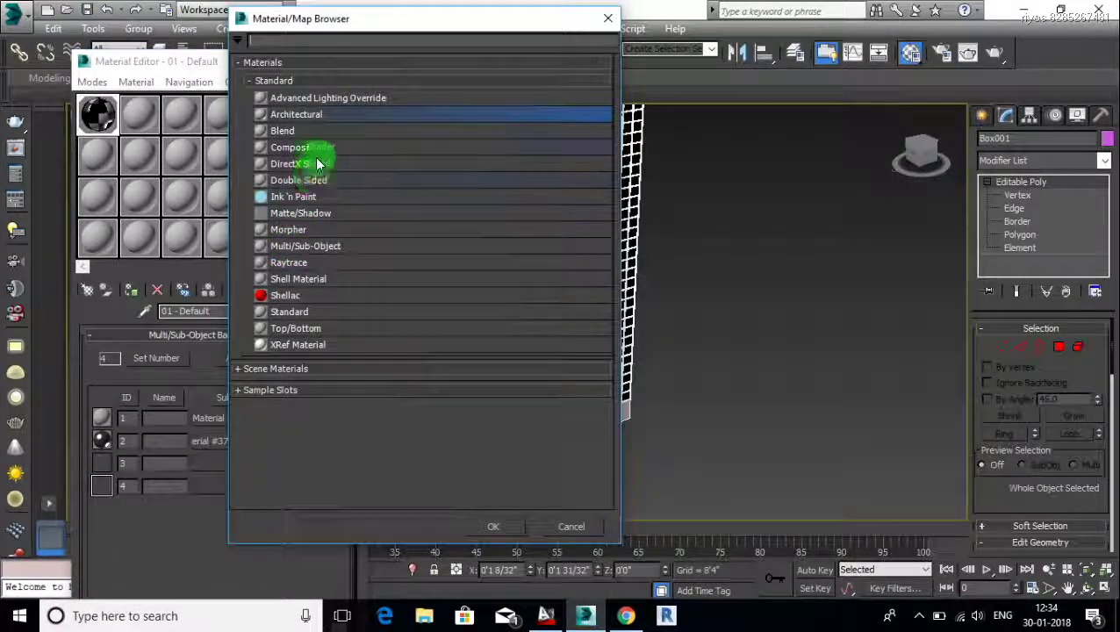
double_click(302, 115)
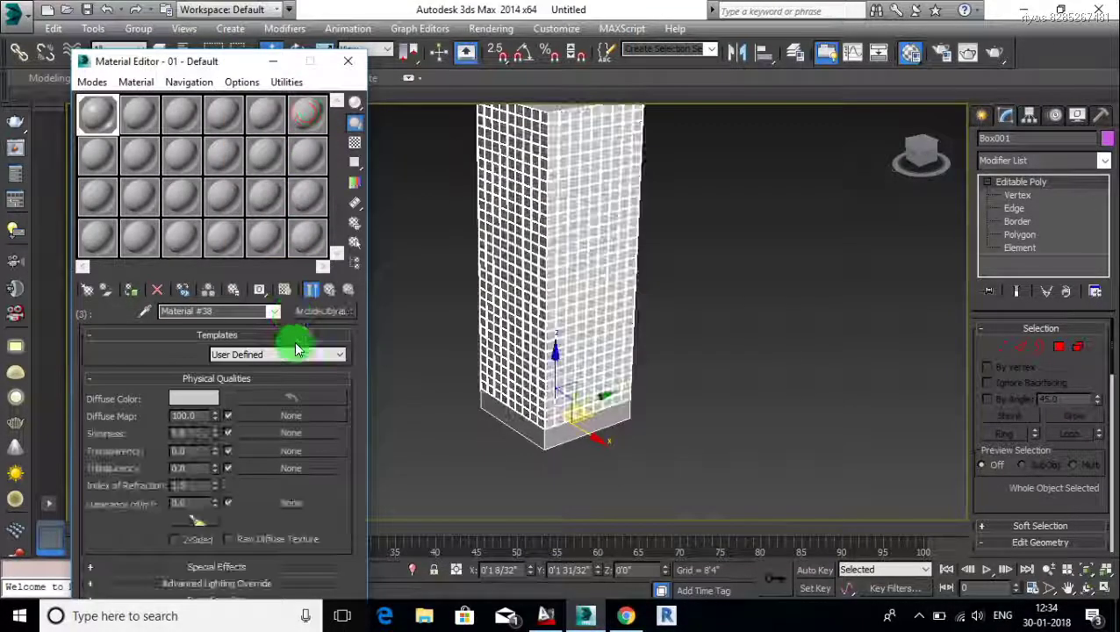
click(295, 356)
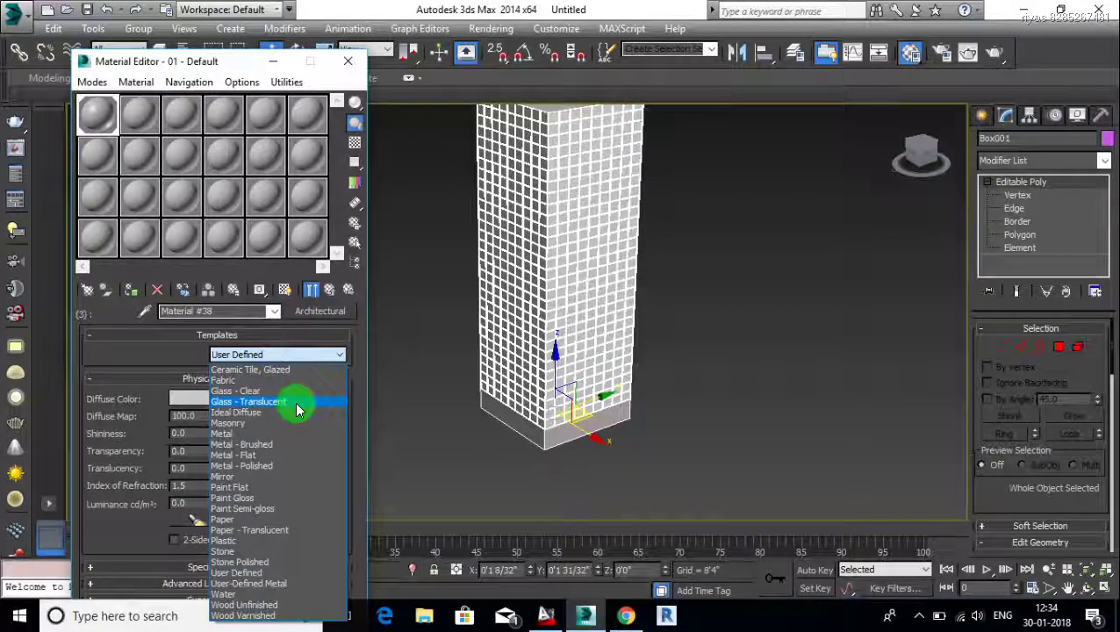
click(292, 408)
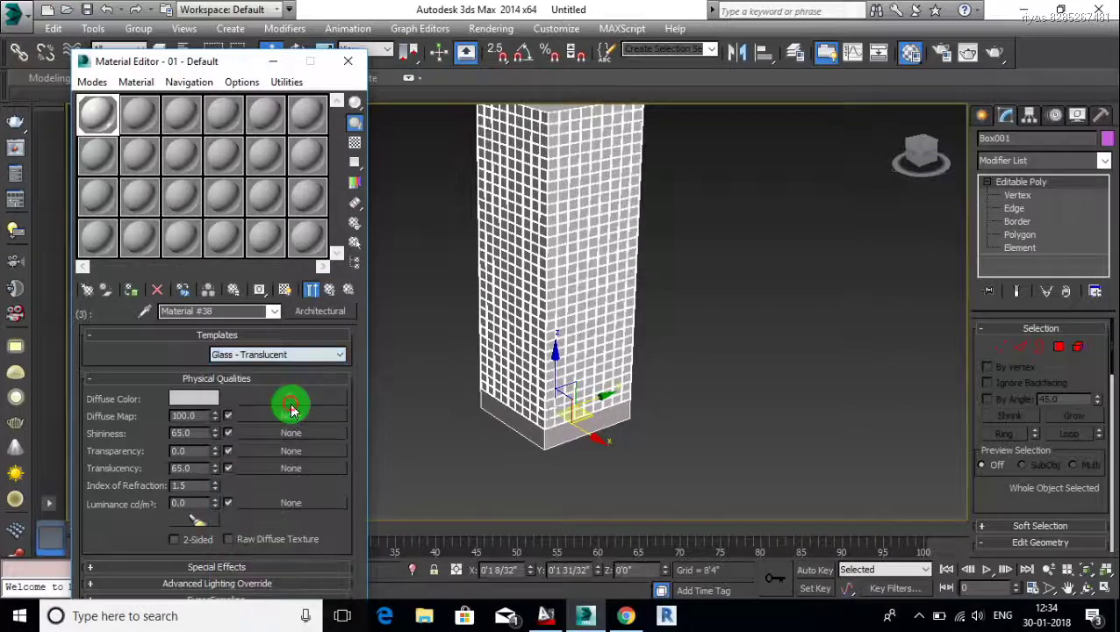
Set the glass's diffuse colour to a light, muted blue.
click(194, 399)
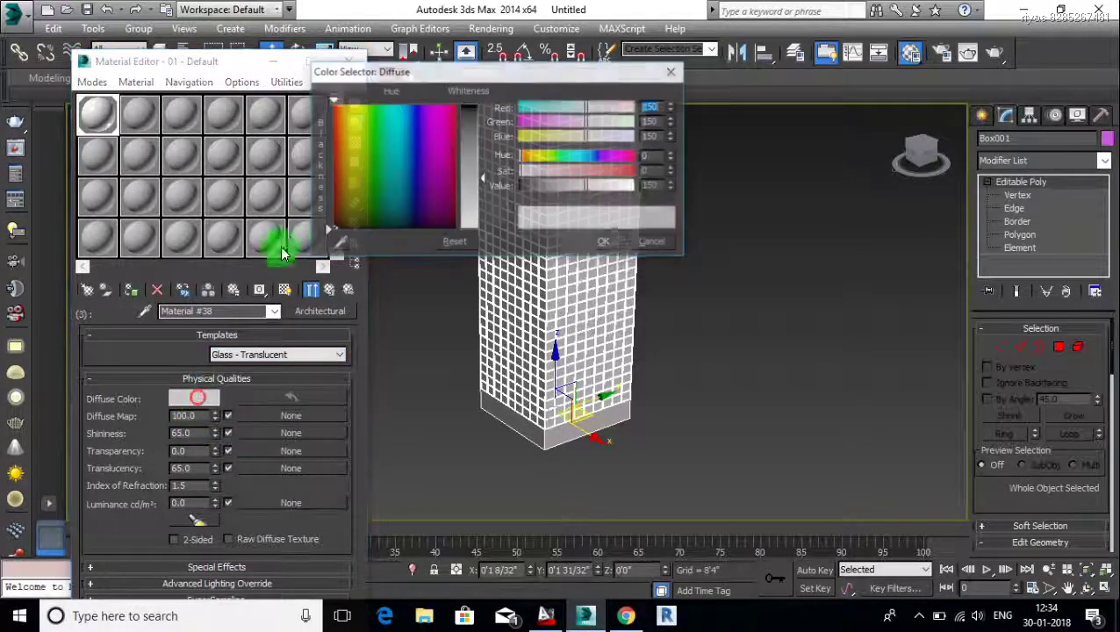
mouse_move(399, 191)
mouse_down()
mouse_move(410, 133)
mouse_move(419, 140)
mouse_up()
mouse_move(465, 170)
mouse_down()
mouse_move(410, 176)
mouse_move(469, 137)
mouse_up()
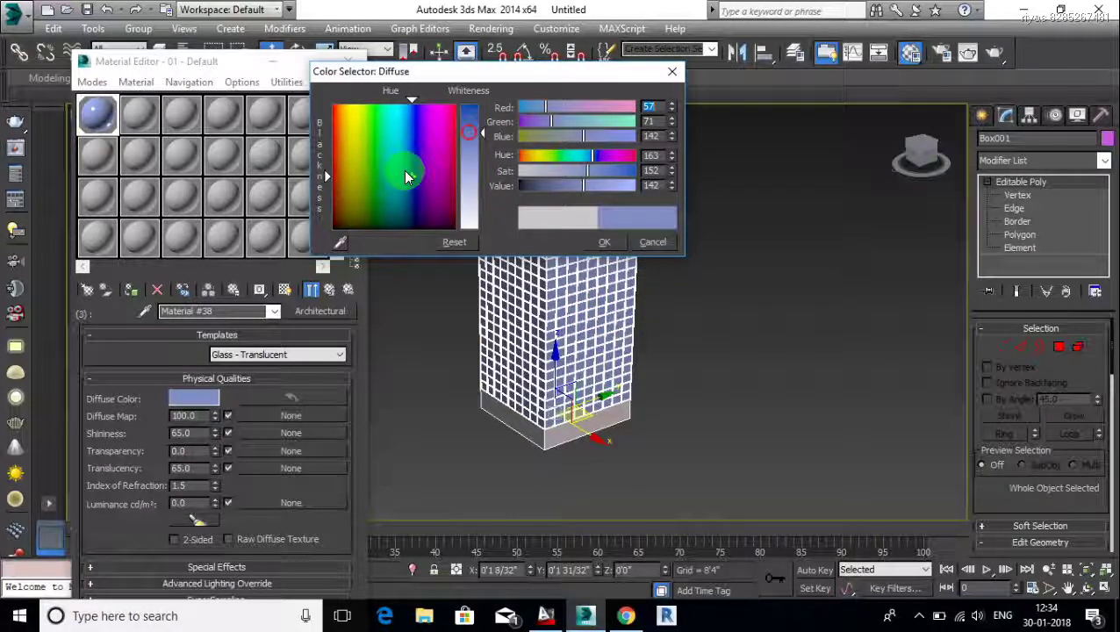
mouse_move(404, 170)
mouse_down()
mouse_move(407, 188)
mouse_move(425, 181)
mouse_move(407, 186)
mouse_move(405, 177)
mouse_up()
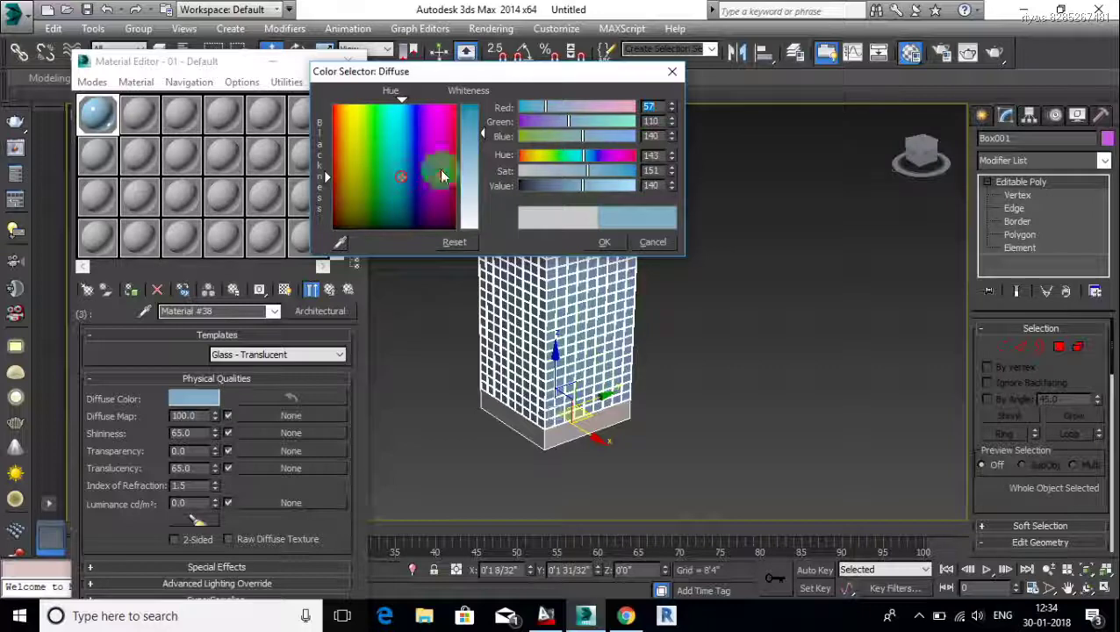
click(603, 242)
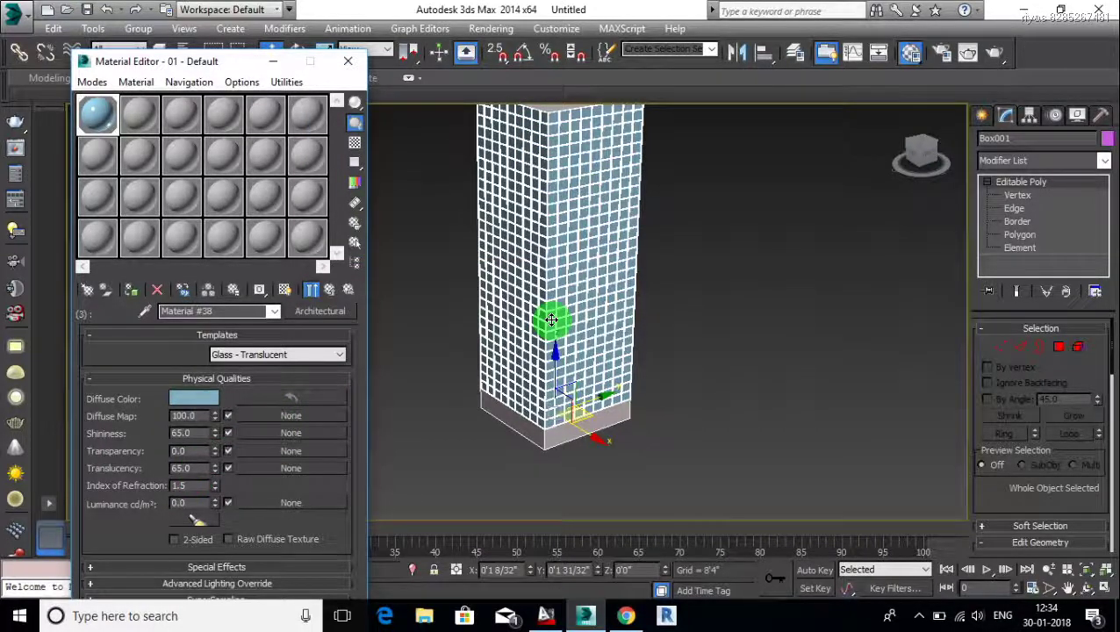
mouse_move(553, 324)
alt+middle_down()
mouse_move(632, 327)
mouse_move(607, 385)
mouse_move(589, 308)
mouse_move(600, 302)
mouse_move(530, 392)
alt+middle_up()
Try the Glass - Clear template, then switch back to Glass - Translucent.
click(187, 449)
click(298, 357)
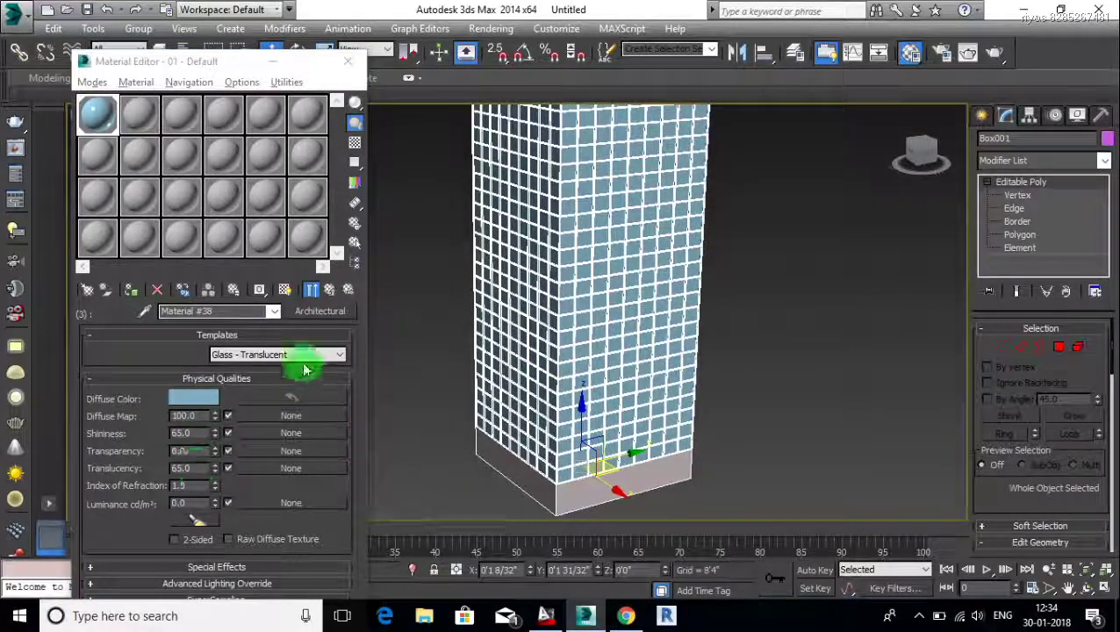
click(271, 398)
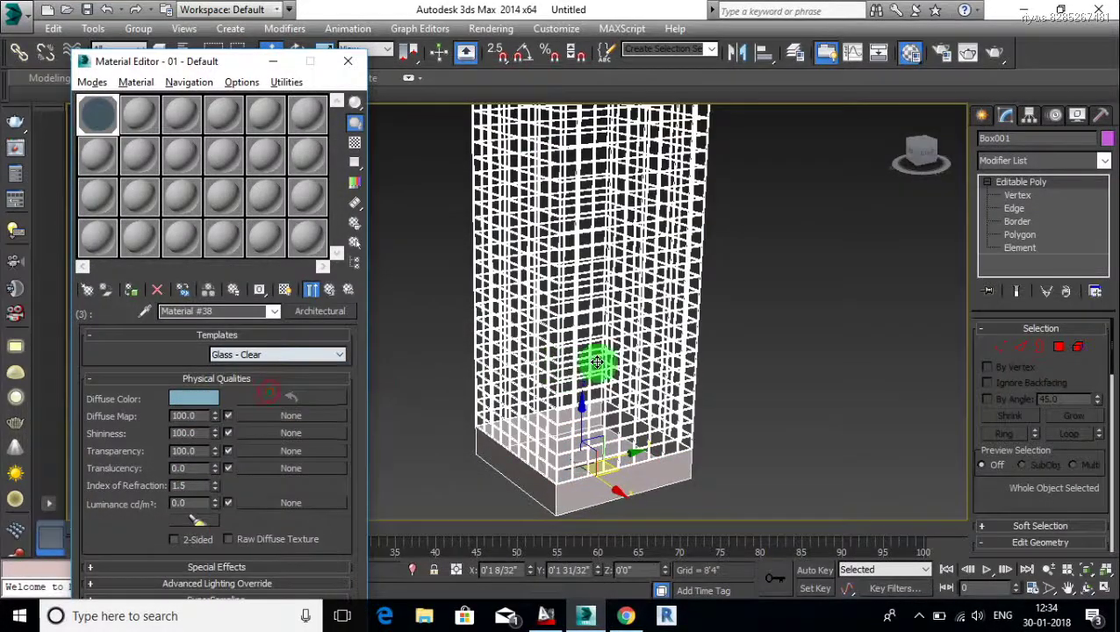
click(264, 354)
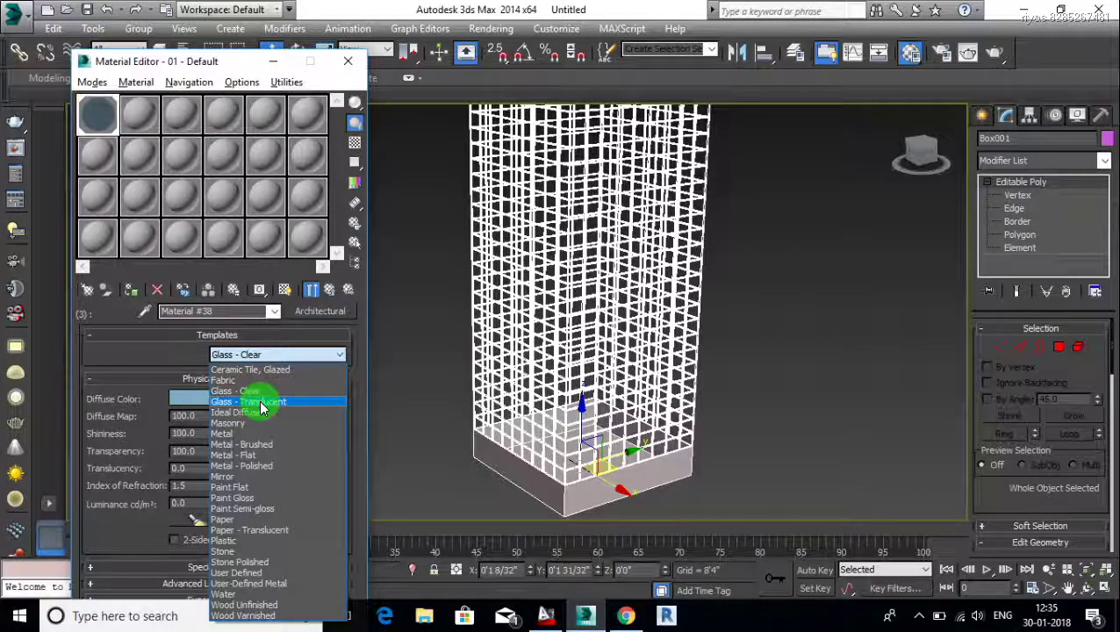
click(260, 406)
Set the glass Translucency to 90 and check the result on the tower.
drag(188, 466, 156, 472)
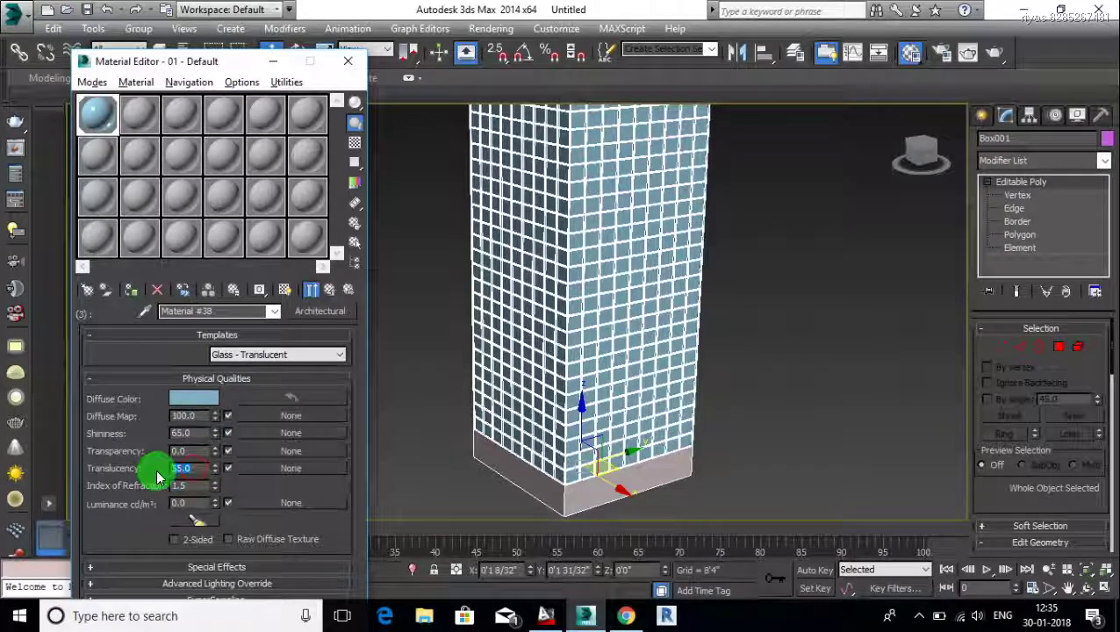
alt+middle_drag(465, 412, 519, 430)
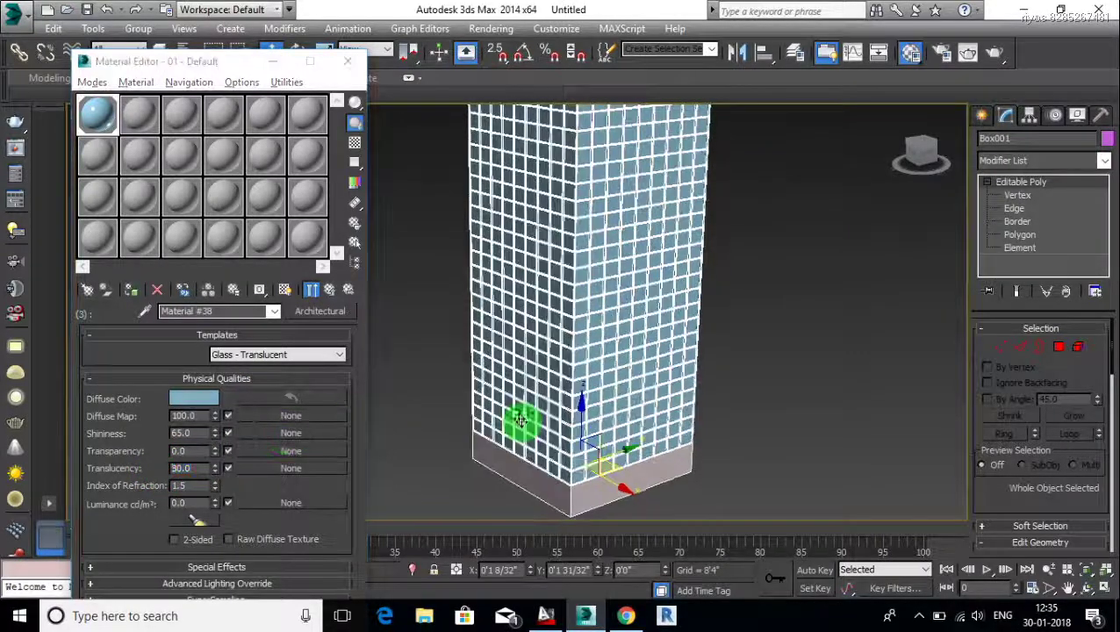
click(187, 471)
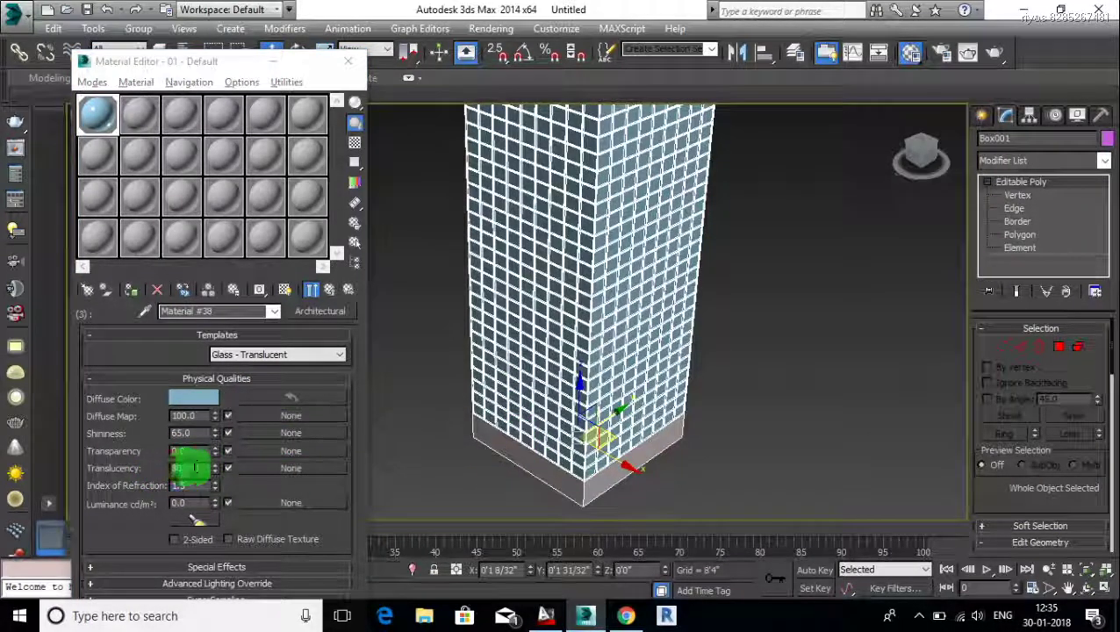
drag(195, 465, 160, 469)
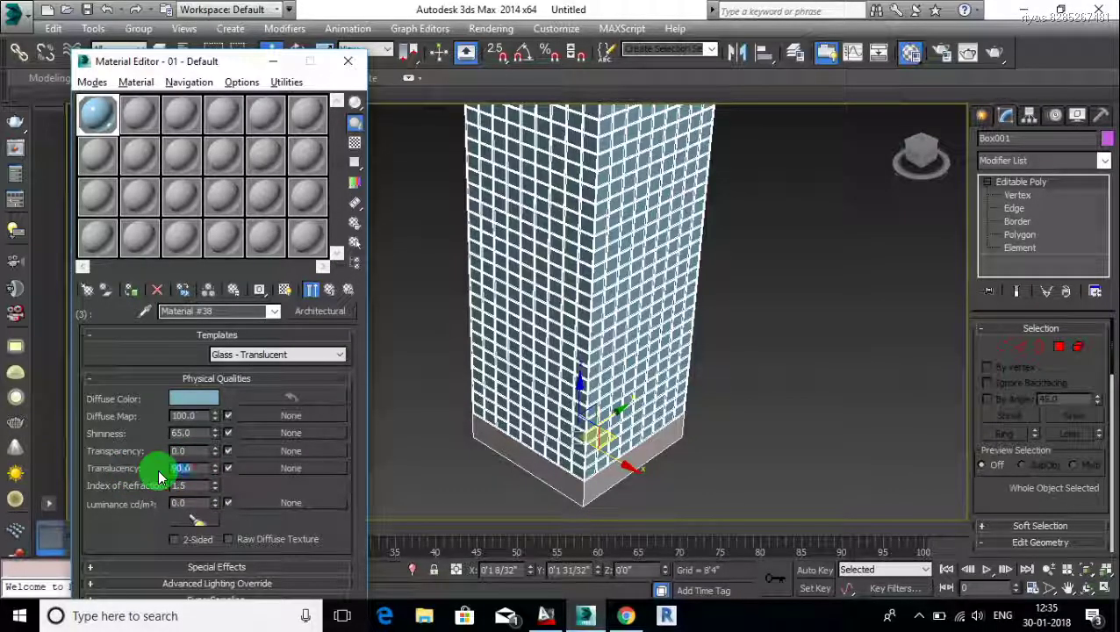
text(90)
alt+middle_drag(435, 375, 655, 345)
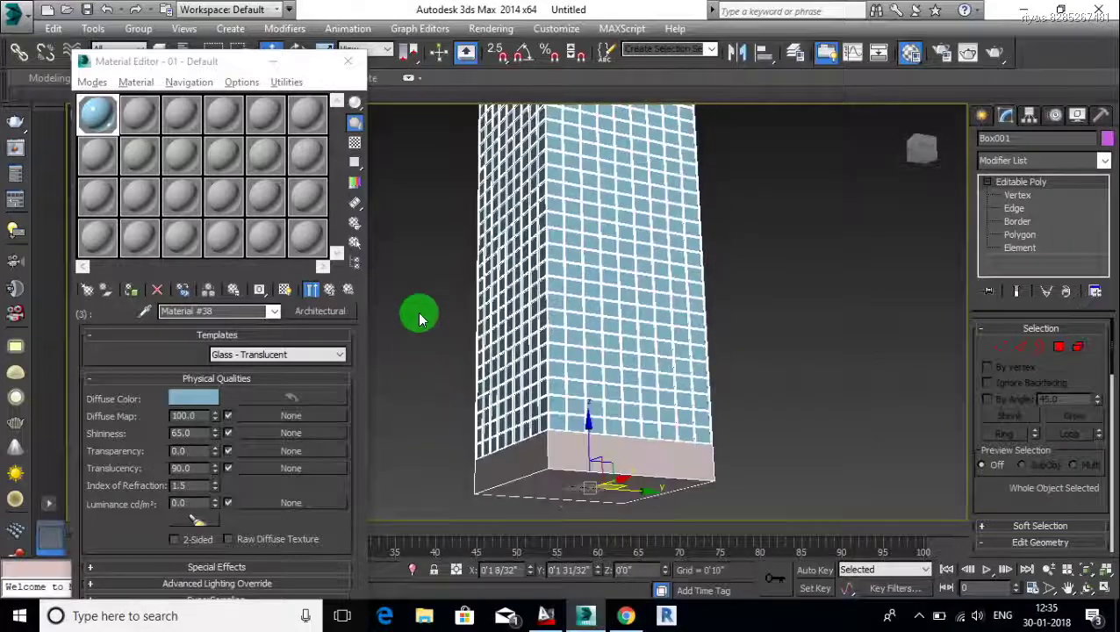
click(789, 329)
scroll(625, 245, up, 2)
scroll(568, 298, up, 2)
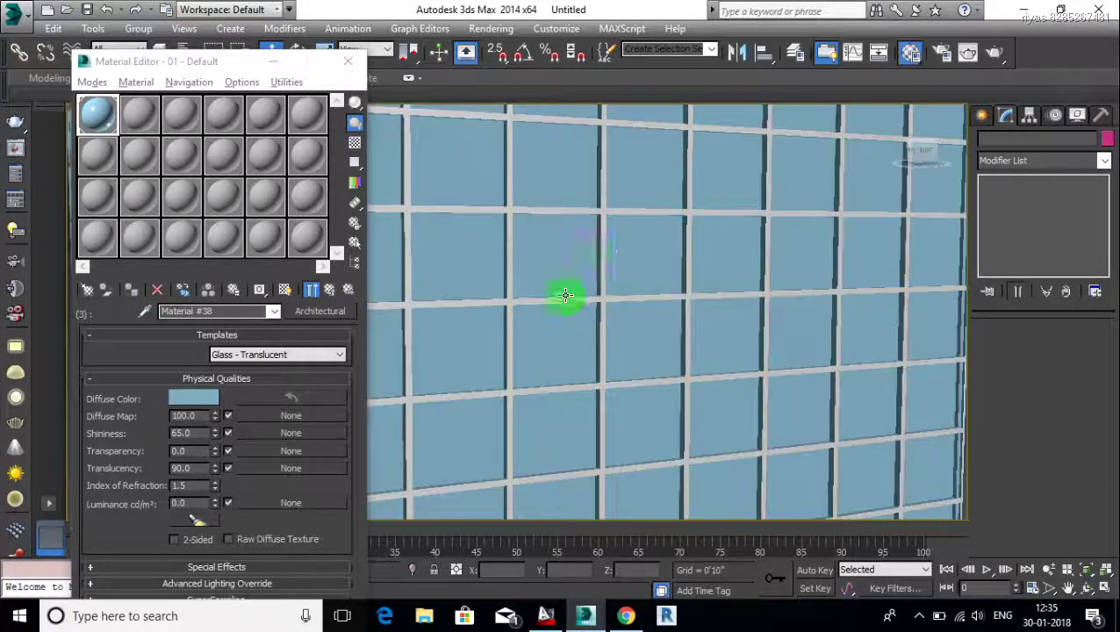
scroll(566, 295, up, 2)
scroll(568, 303, down, 3)
scroll(544, 272, down, 1)
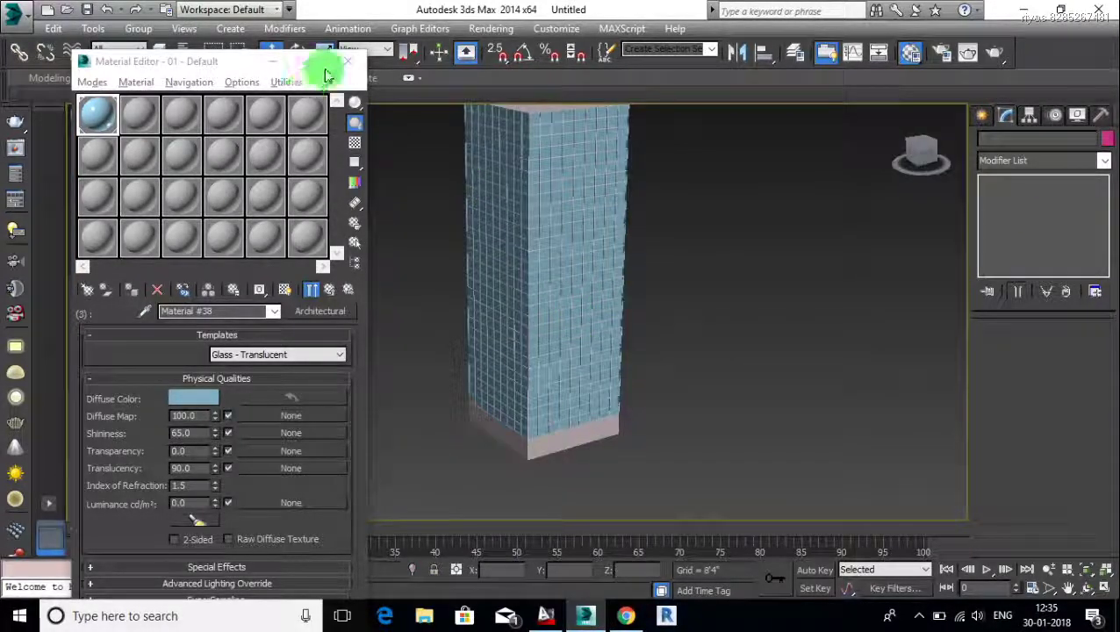
Return to the parent multi-material, close the Material Editor, and select the tower.
click(323, 290)
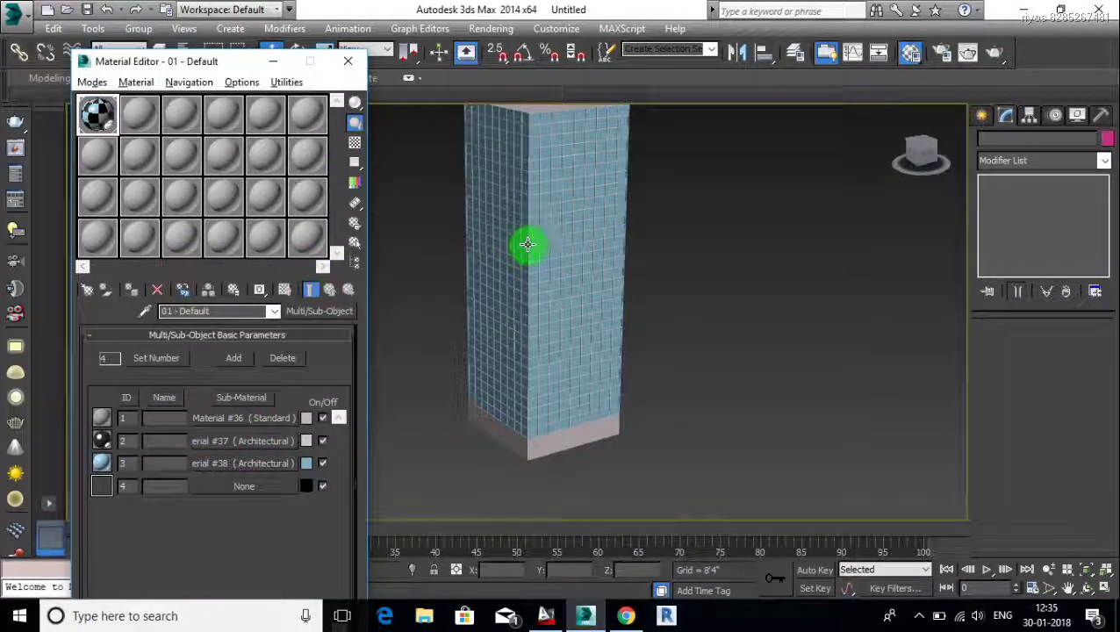
scroll(526, 244, down, 1)
scroll(544, 264, down, 2)
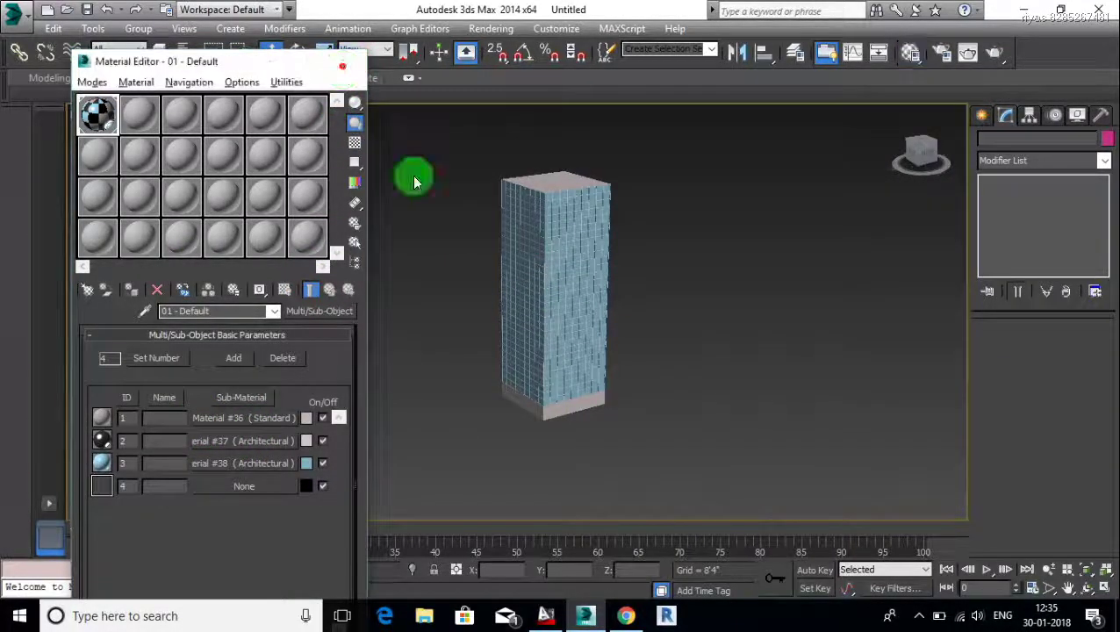
key(m)
scroll(475, 330, down, 2)
click(450, 354)
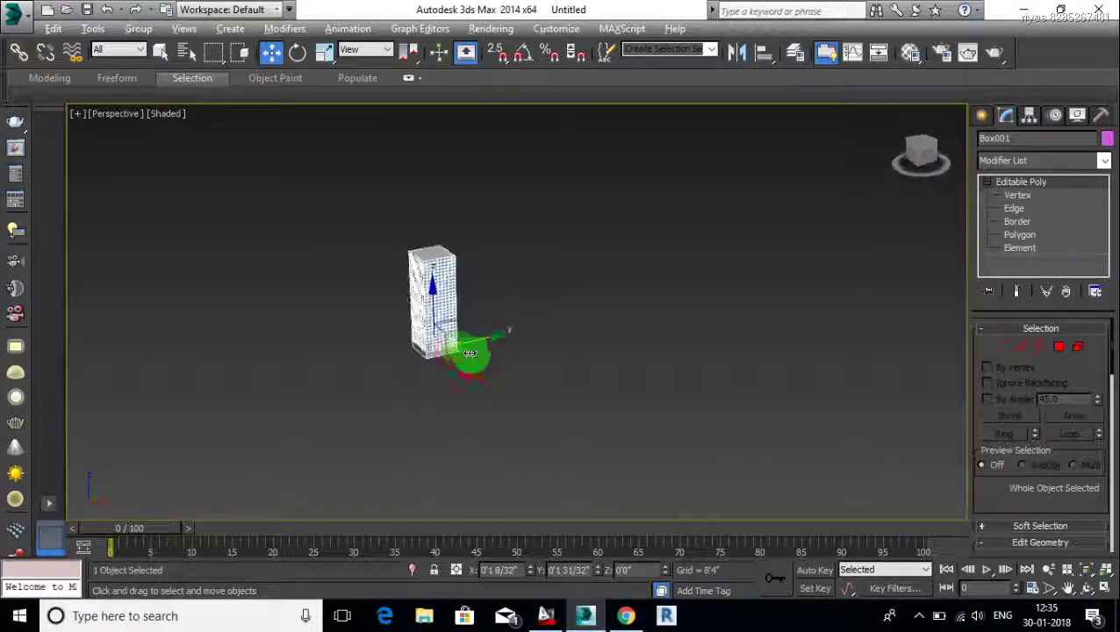
Copy the tower four times to the right to form a row of five.
shift+drag(471, 353, 586, 320)
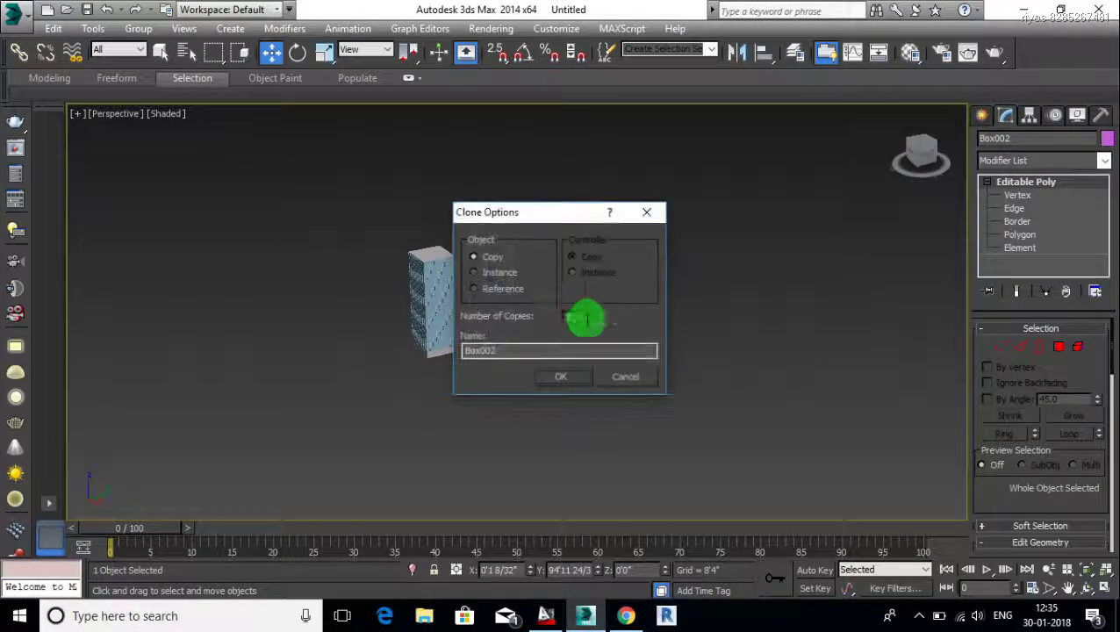
click(603, 315)
click(559, 389)
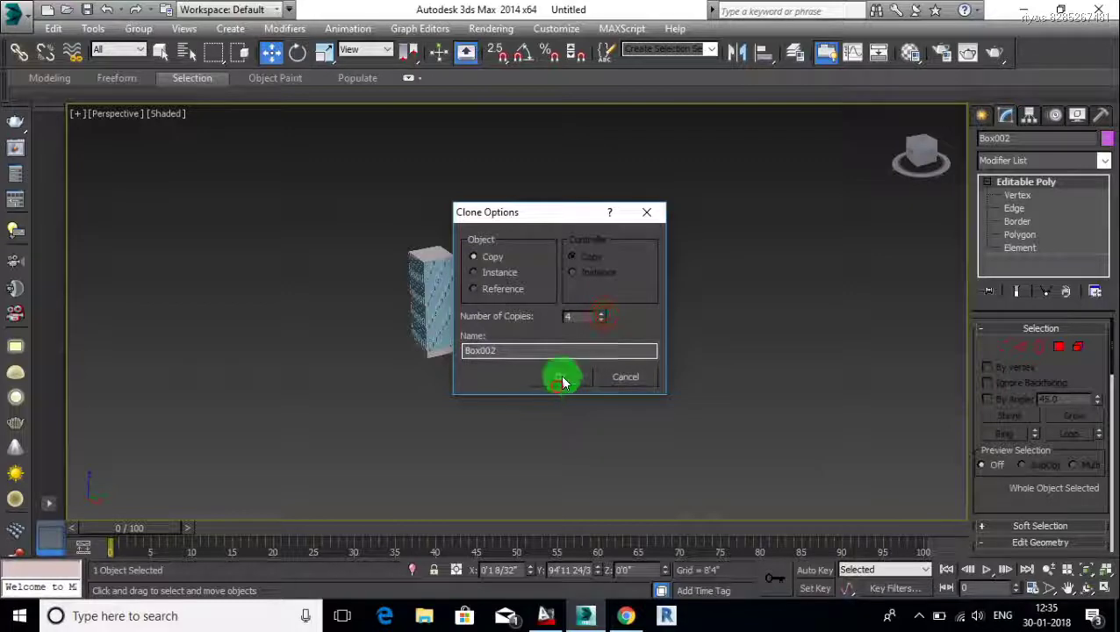
Scale the second and fourth buildings in the row taller.
click(494, 314)
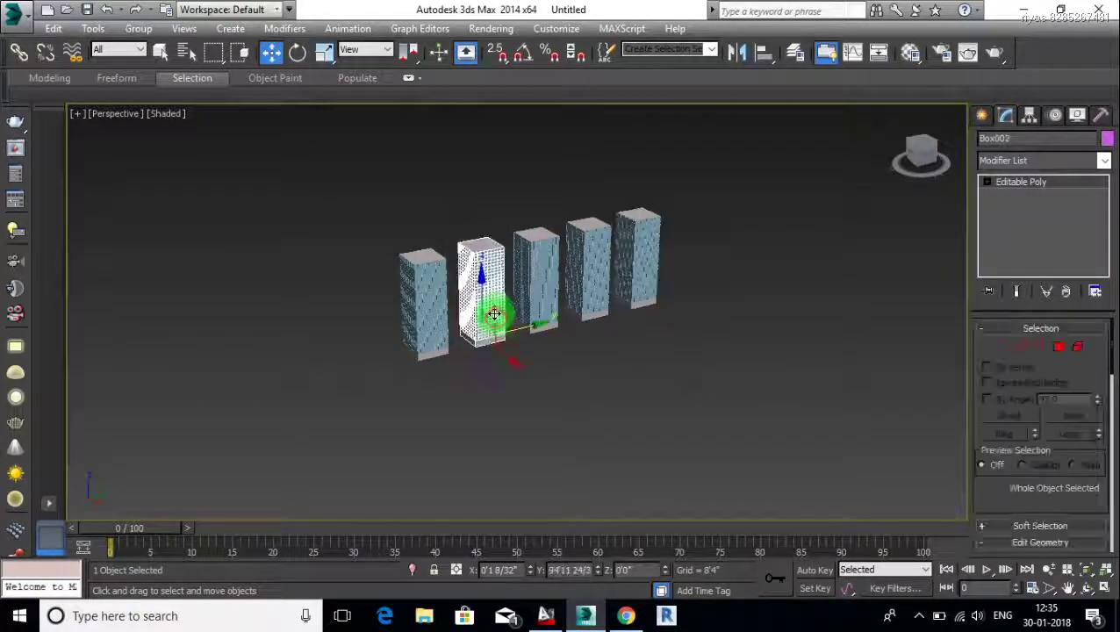
key(r)
drag(480, 266, 475, 243)
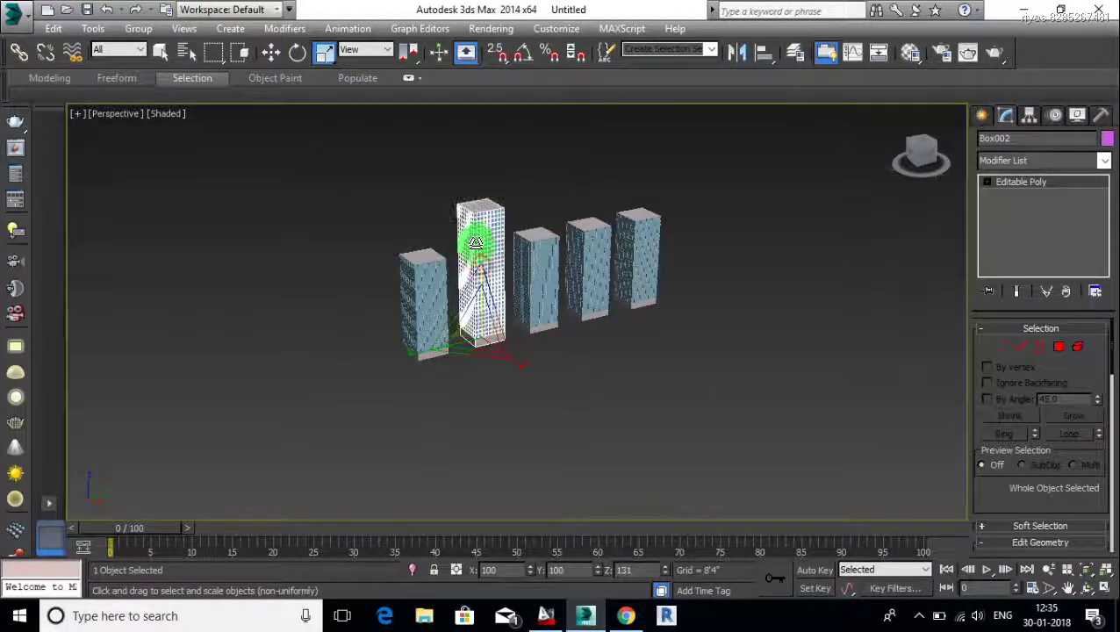
click(589, 242)
drag(590, 240, 582, 209)
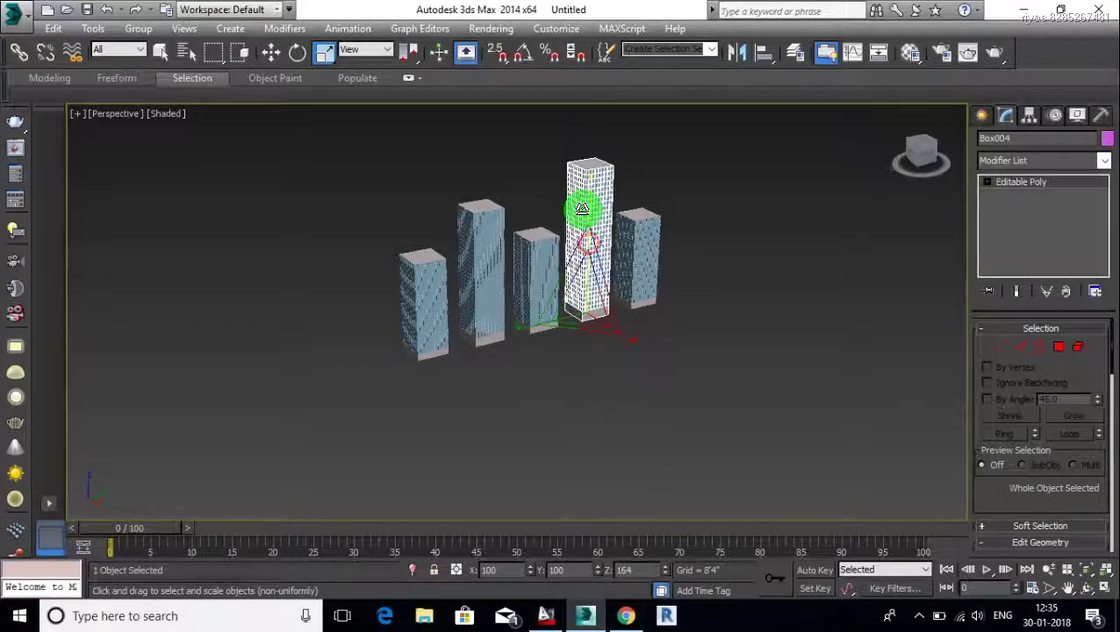
click(669, 280)
alt+middle_drag(580, 315, 563, 307)
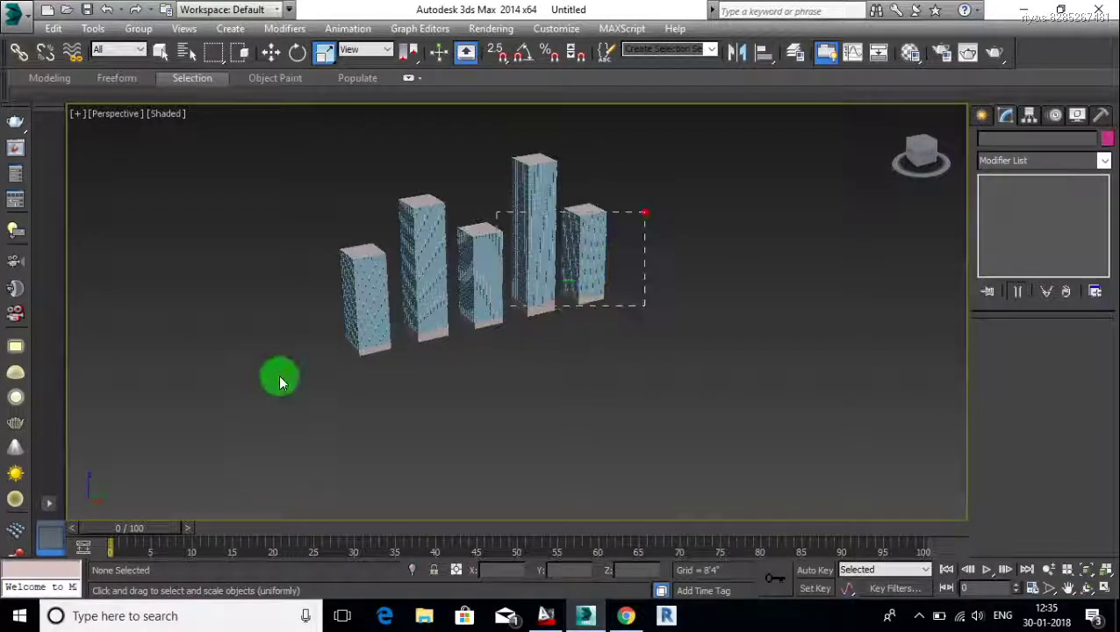
Copy the five-building row 3 times and move the copies into a grid.
key(ctrl+a)
middle_drag(295, 395, 295, 369)
key(w)
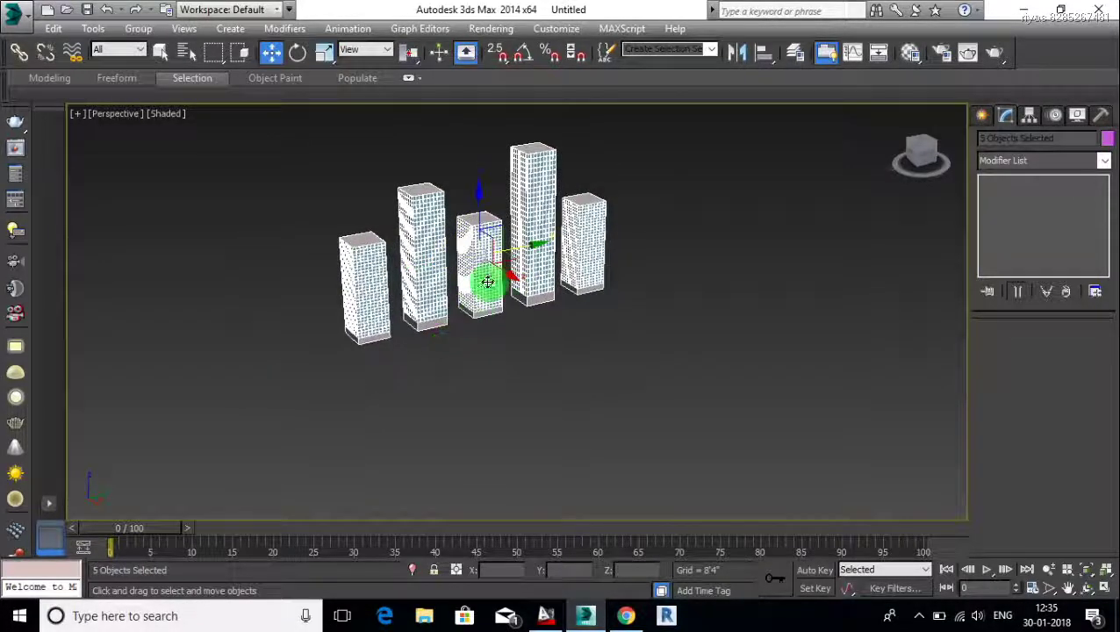
shift+drag(487, 281, 563, 352)
click(603, 317)
click(603, 318)
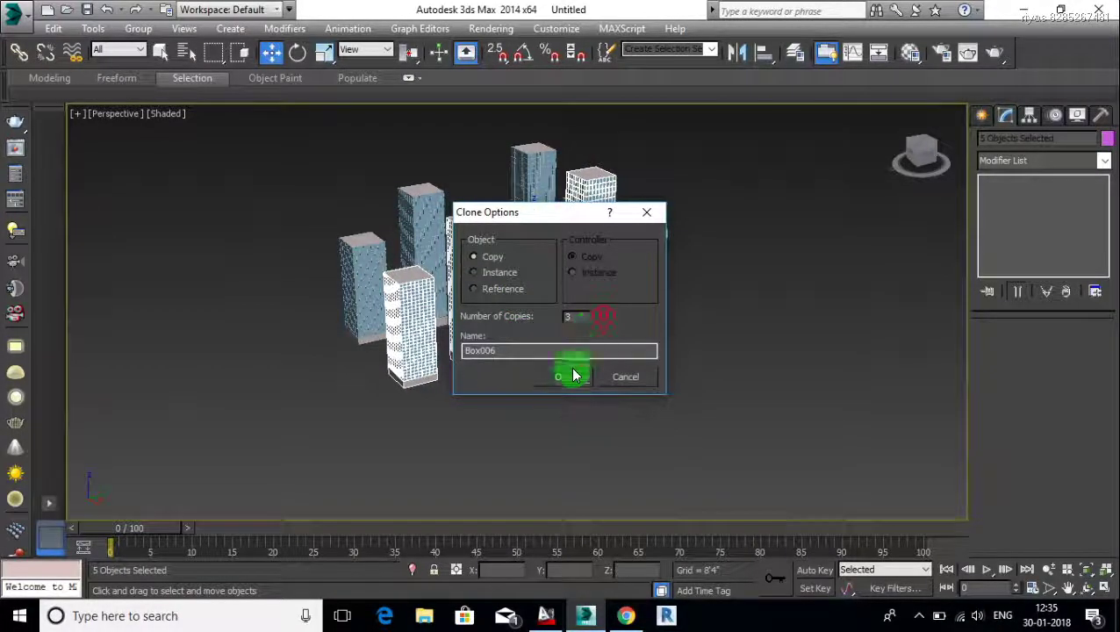
click(561, 377)
drag(643, 395, 614, 434)
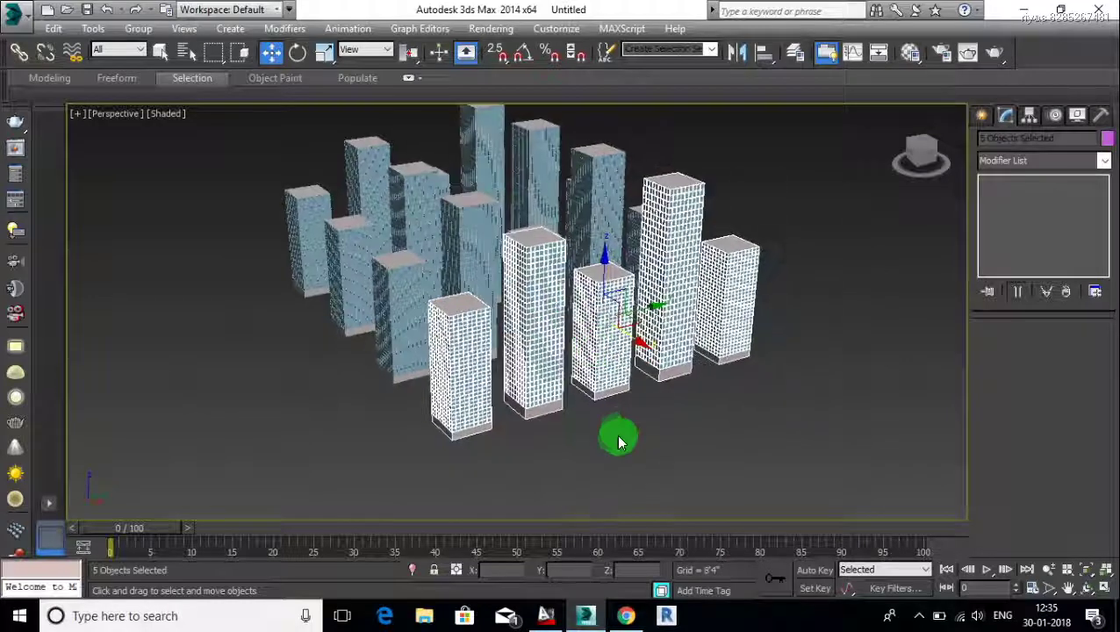
click(614, 434)
Add a Twist modifier of about 65 degrees to a tower in the middle.
click(527, 325)
click(1007, 166)
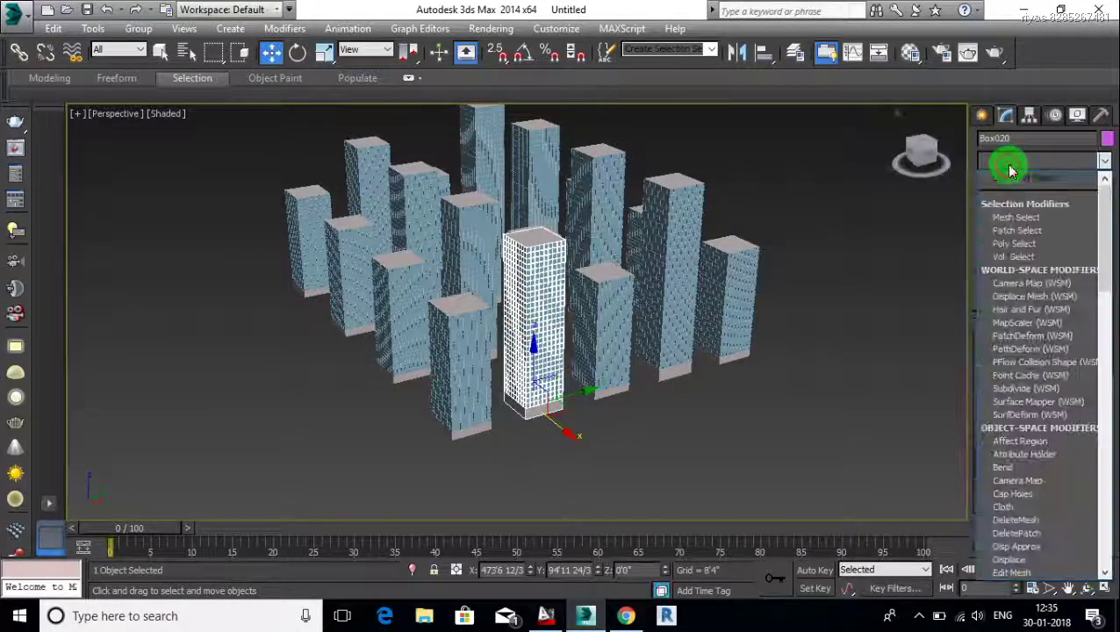
scroll(1005, 317, down, 10)
click(1017, 402)
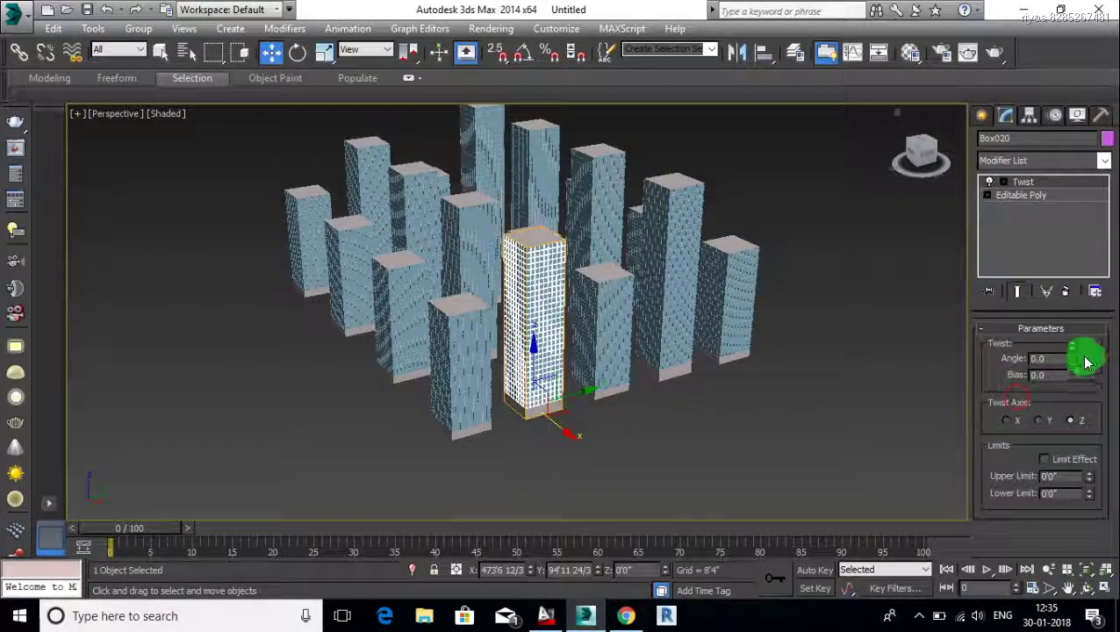
drag(1078, 356, 1059, 237)
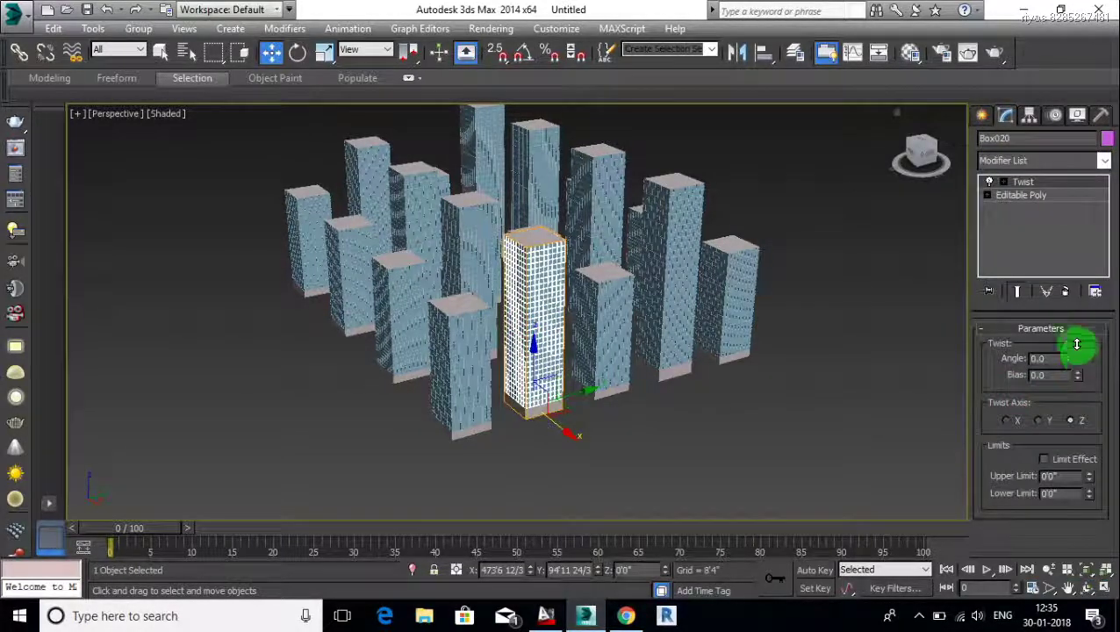
click(774, 425)
mouse_move(637, 363)
middle_down()
mouse_move(625, 333)
mouse_move(620, 369)
mouse_move(626, 355)
mouse_move(615, 345)
mouse_move(630, 317)
middle_up()
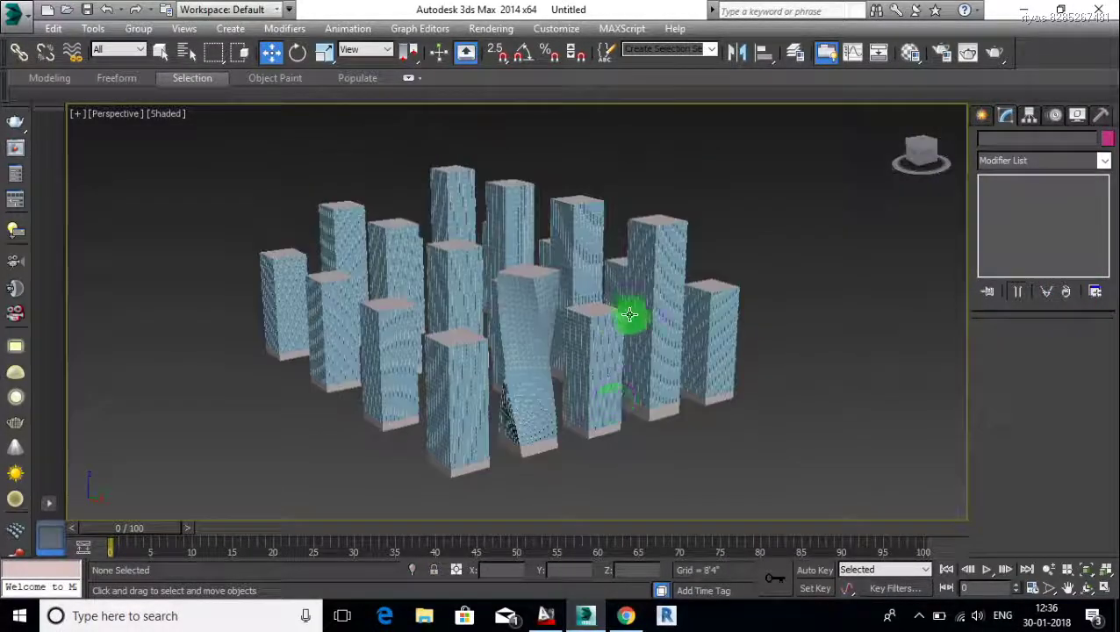
Add a Bend modifier with a 29° angle to the tall tower right of centre.
click(642, 280)
click(1055, 162)
key(b)
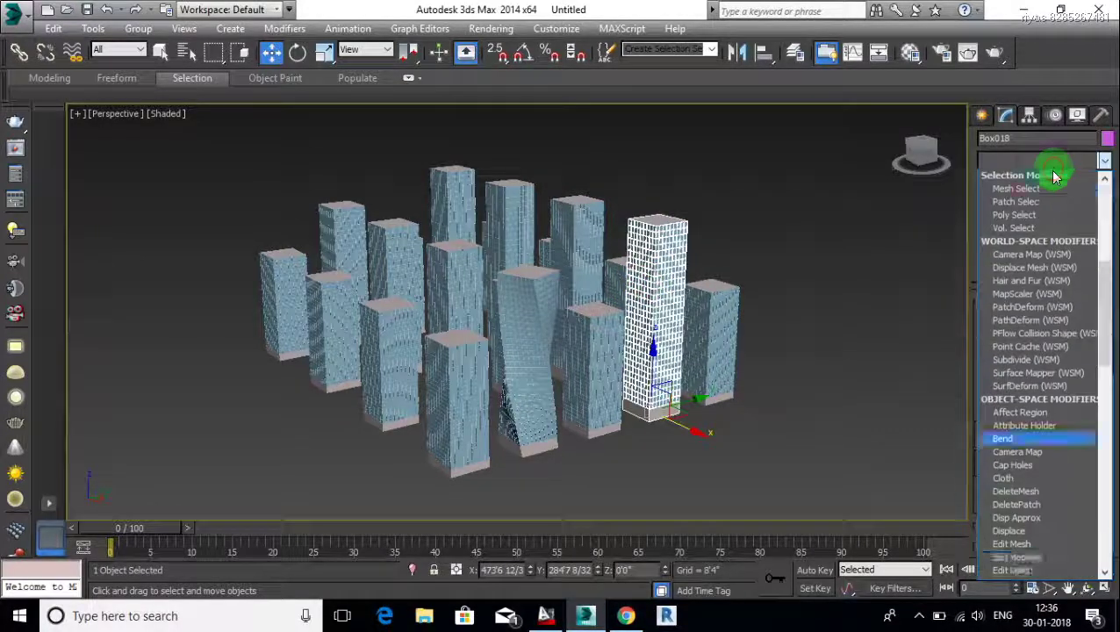
key(Return)
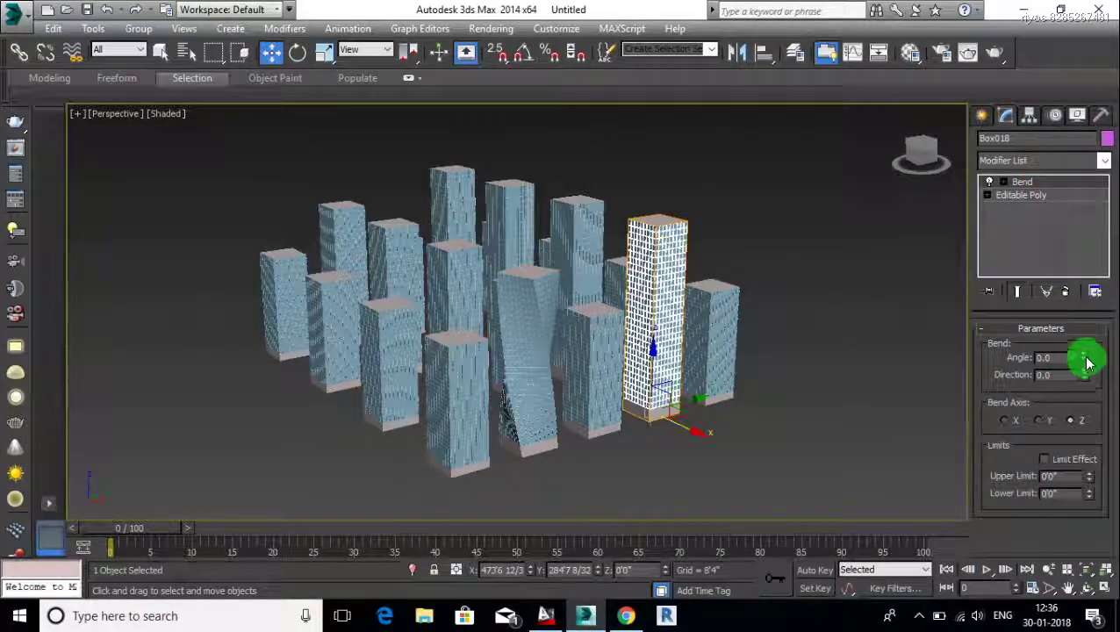
drag(1084, 357, 1079, 304)
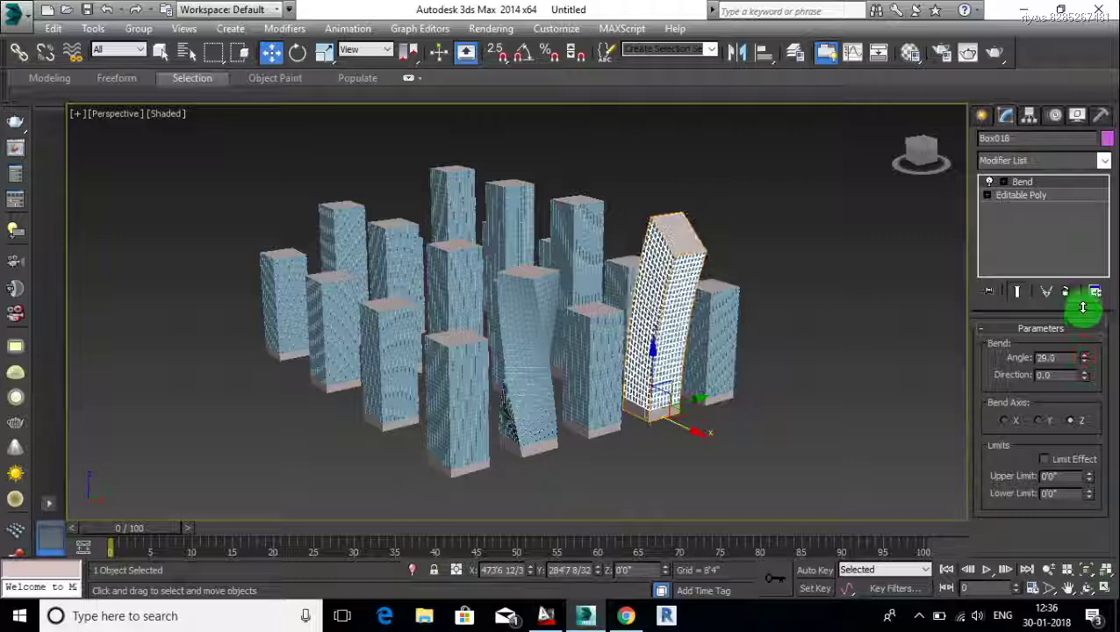
click(804, 361)
middle_drag(605, 374, 551, 351)
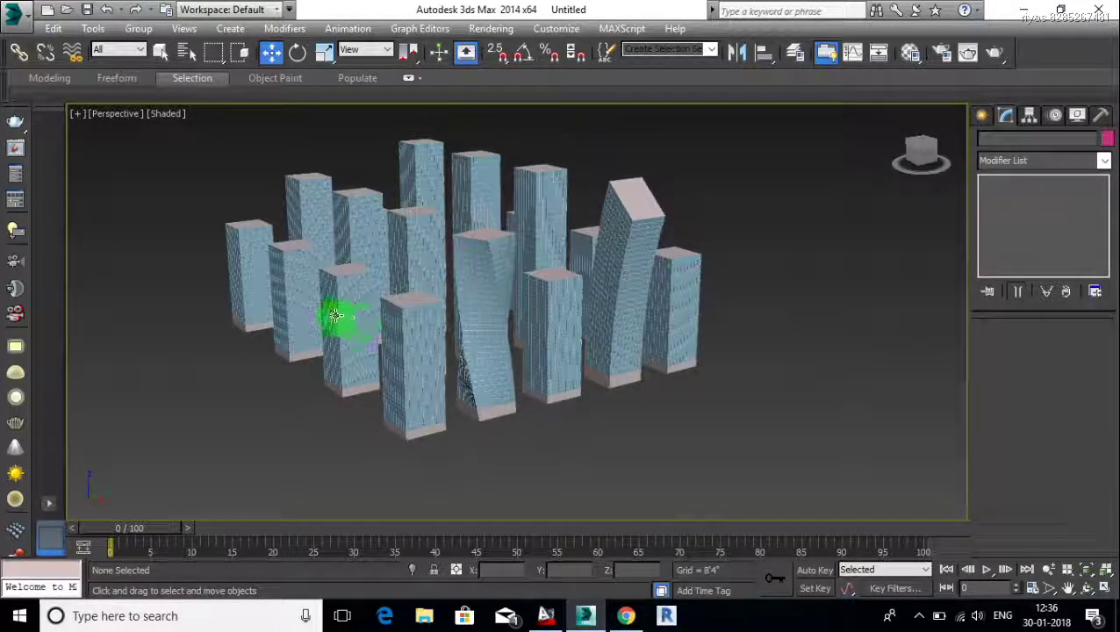
middle_drag(335, 315, 323, 335)
Draw a cylinder to the right of the towers.
click(981, 115)
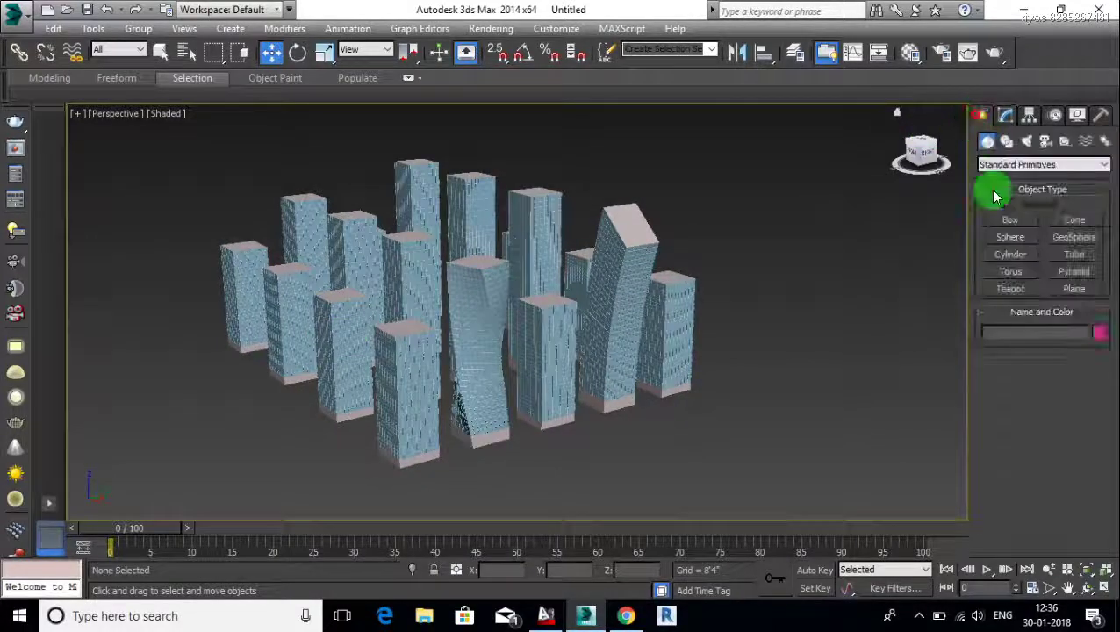
click(1009, 254)
alt+middle_drag(487, 437, 653, 437)
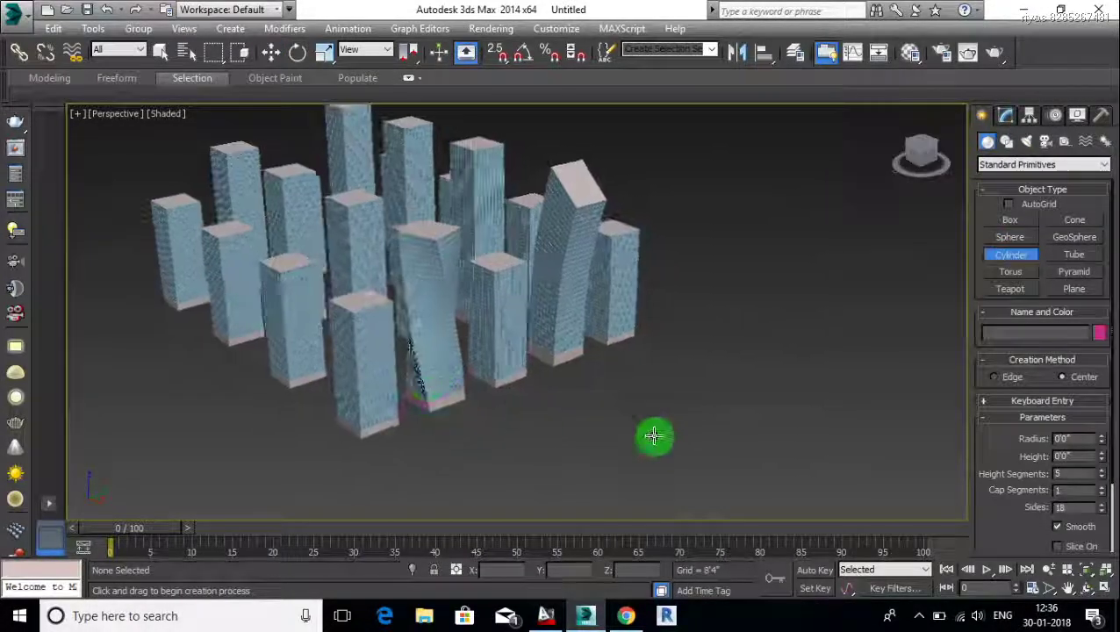
drag(649, 365, 654, 379)
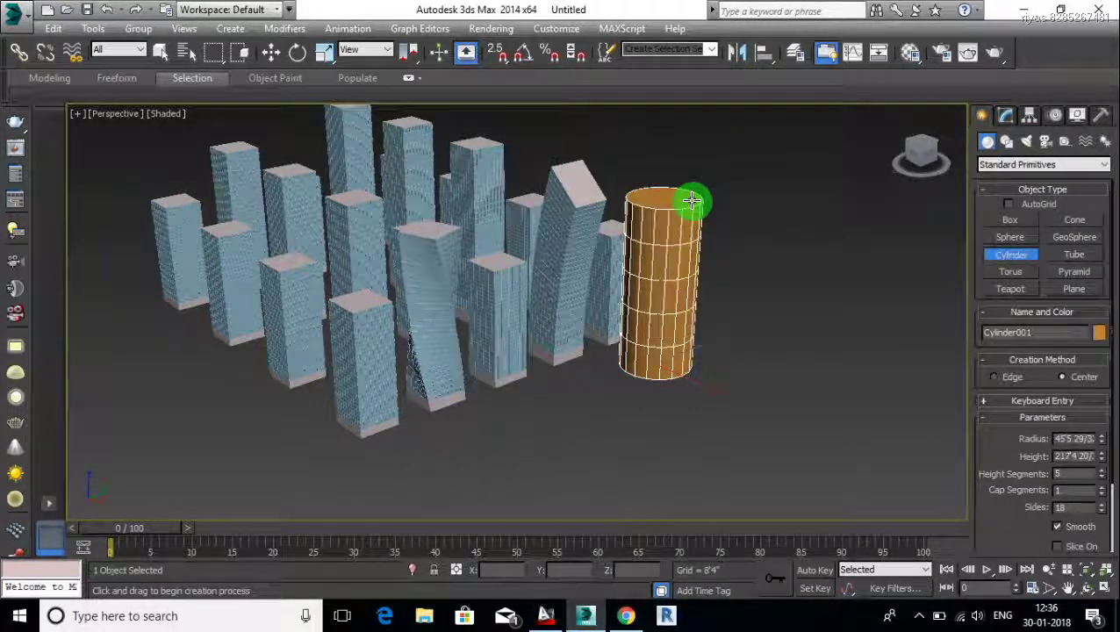
click(692, 200)
scroll(680, 257, up, 3)
key(w)
middle_drag(670, 298, 660, 318)
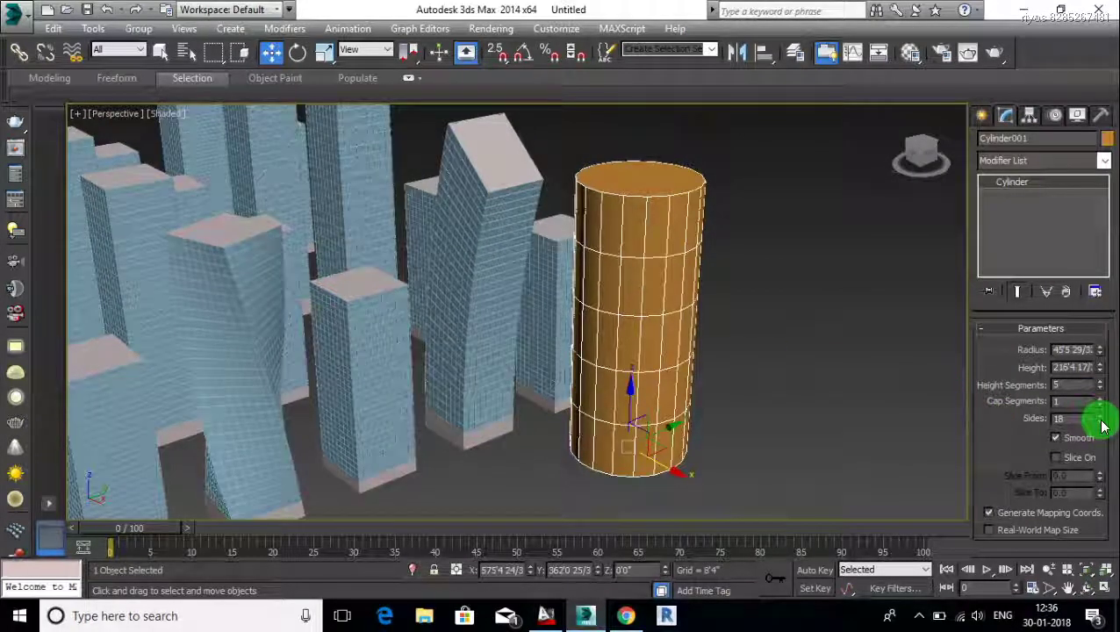
Set the cylinder to 1 height segment, 22 sides, about 48'8" radius and 100' height.
drag(1100, 387, 1099, 413)
mouse_move(638, 382)
alt+middle_down()
mouse_move(627, 342)
mouse_move(624, 379)
alt+middle_up()
scroll(630, 374, down, 3)
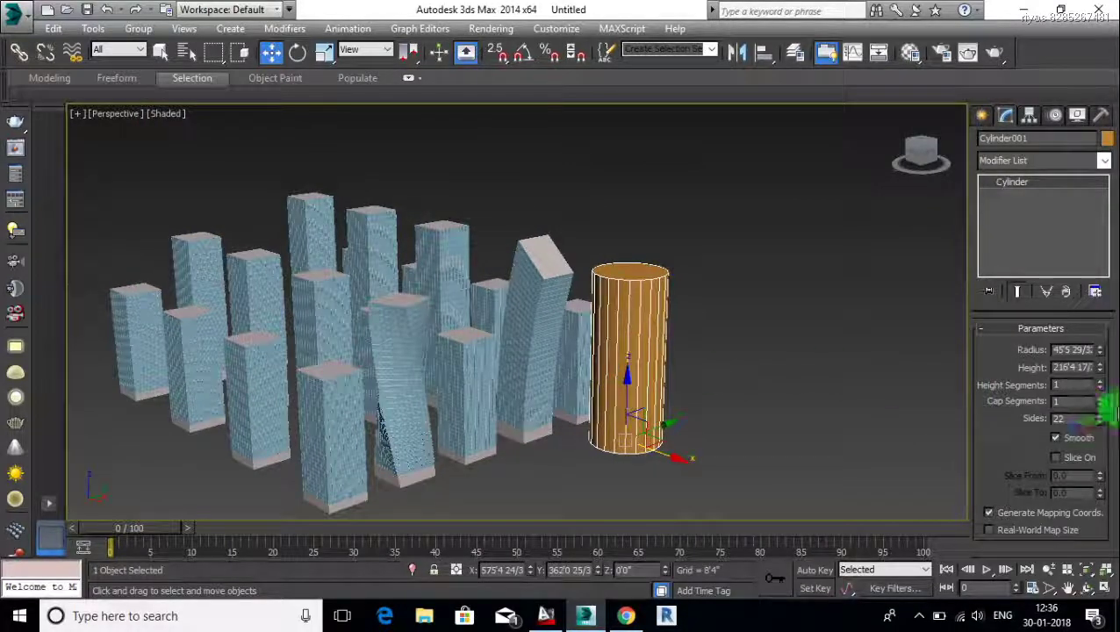
click(1102, 424)
click(1102, 424)
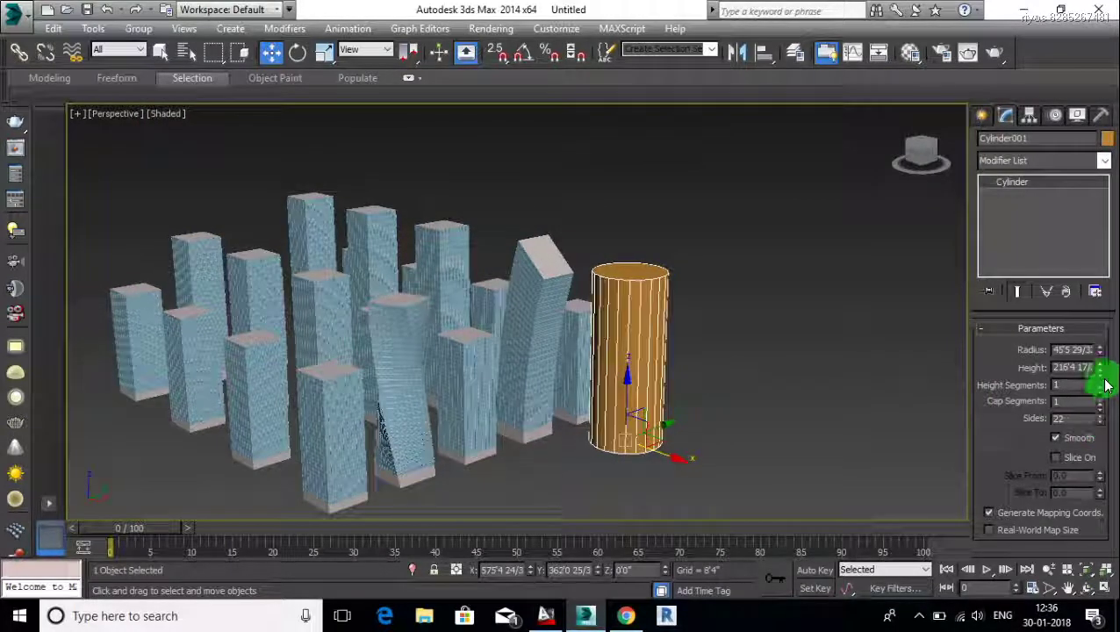
click(1101, 370)
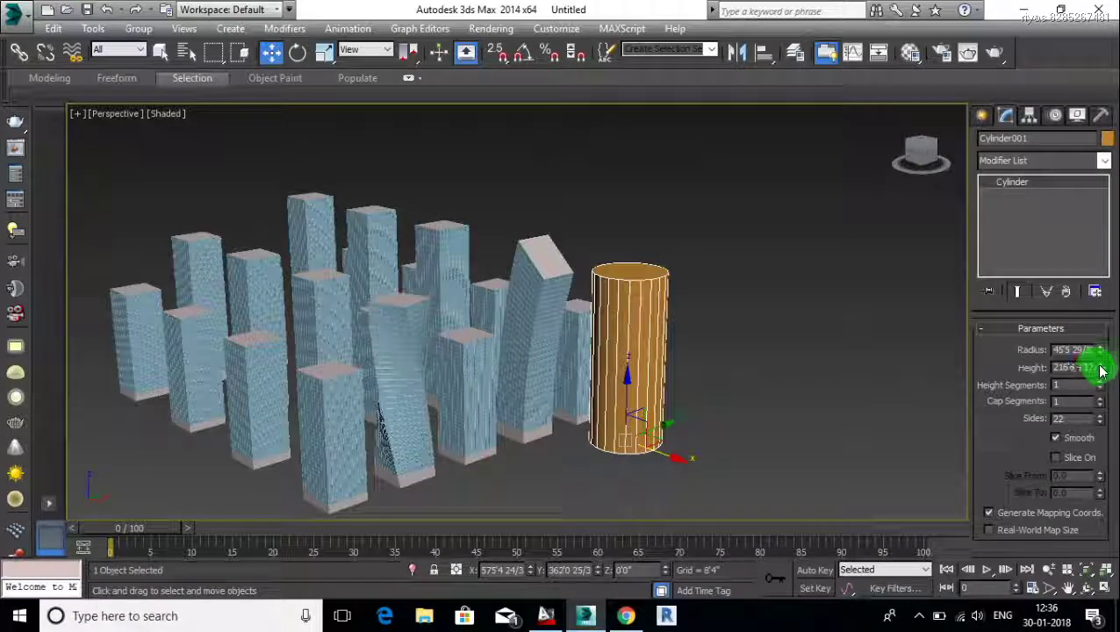
mouse_move(1097, 351)
mouse_down()
mouse_move(1100, 383)
mouse_move(935, 375)
mouse_up()
click(1084, 367)
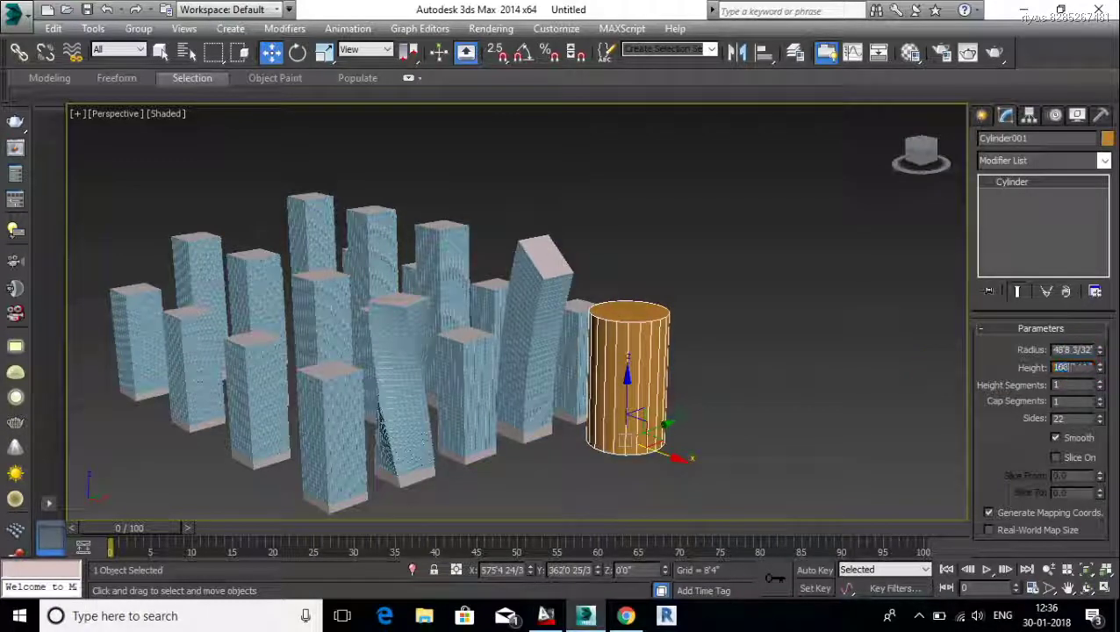
key(Return)
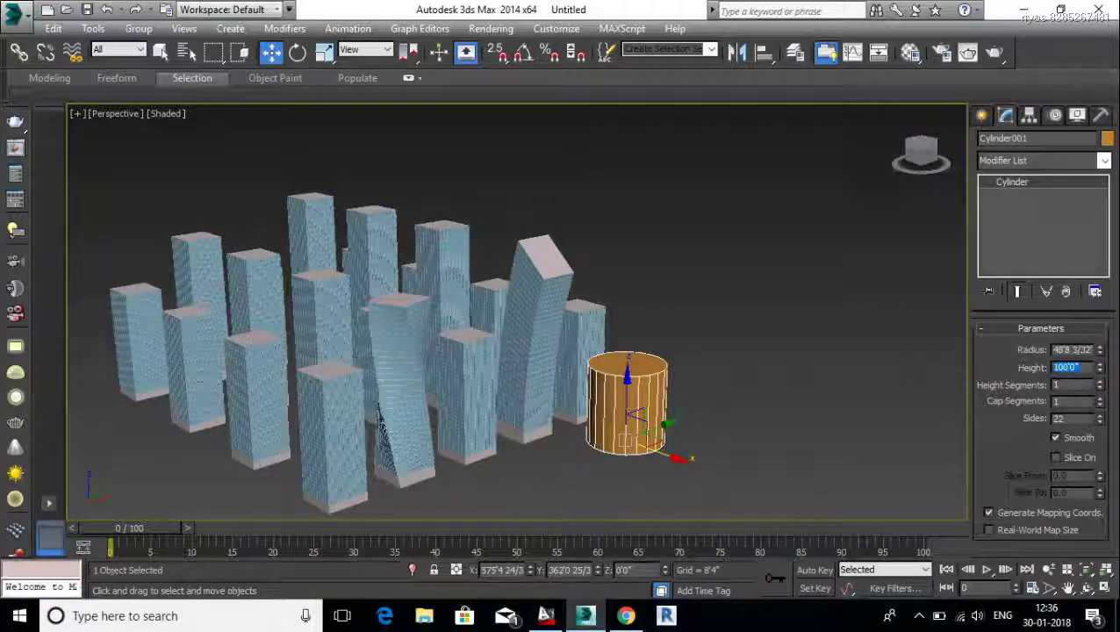
scroll(680, 364, up, 1)
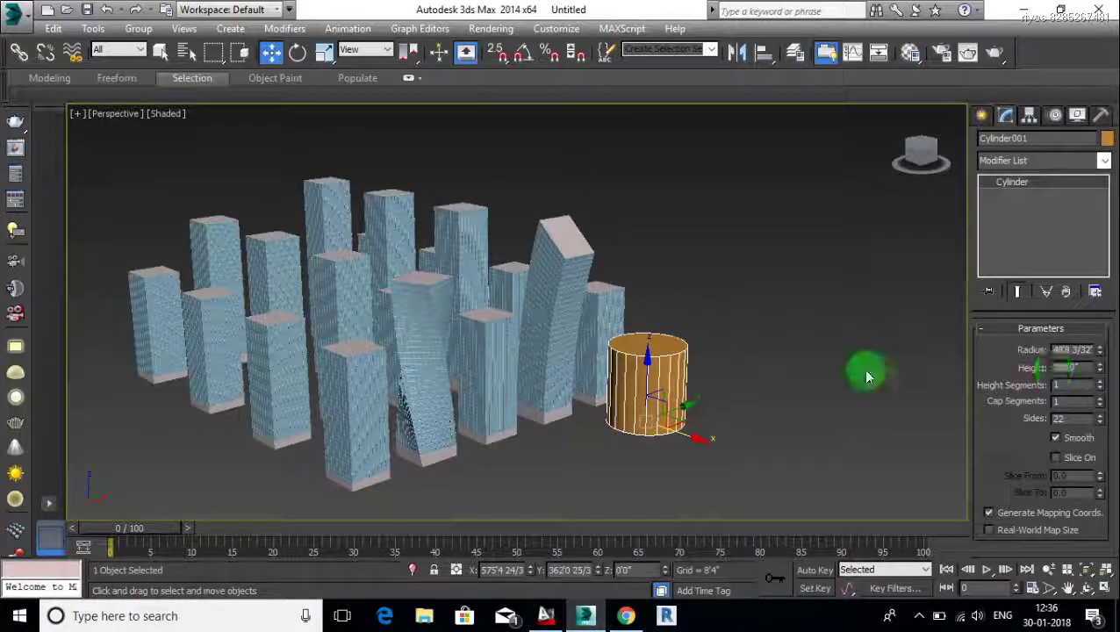
scroll(697, 371, up, 3)
Convert the cylinder to an Editable Poly and select its top polygon.
scroll(666, 371, up, 2)
right_click(641, 329)
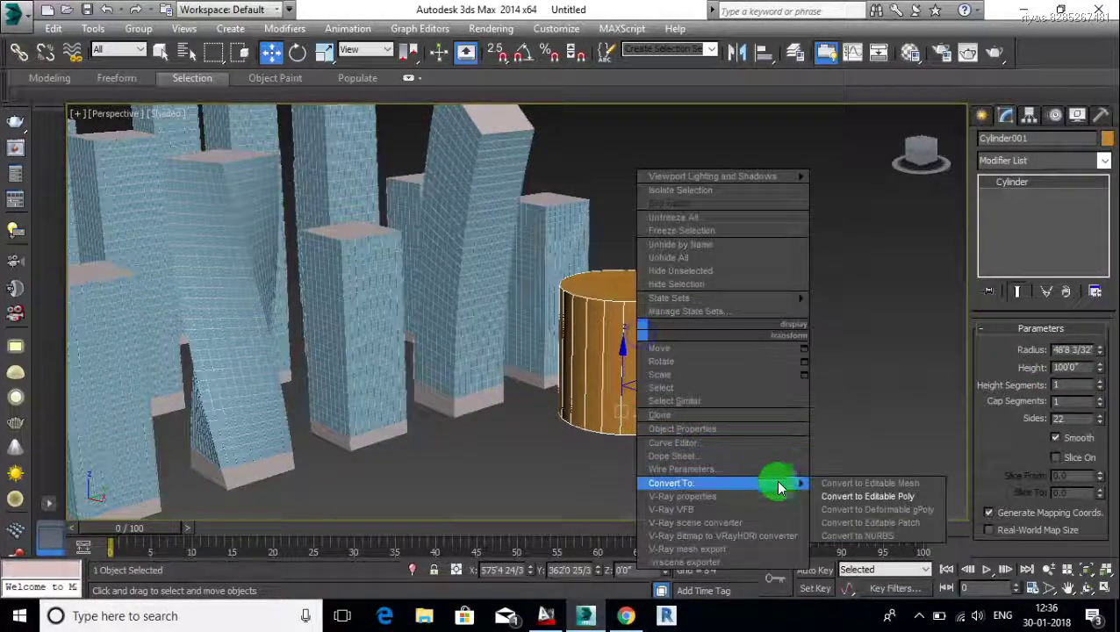
click(859, 499)
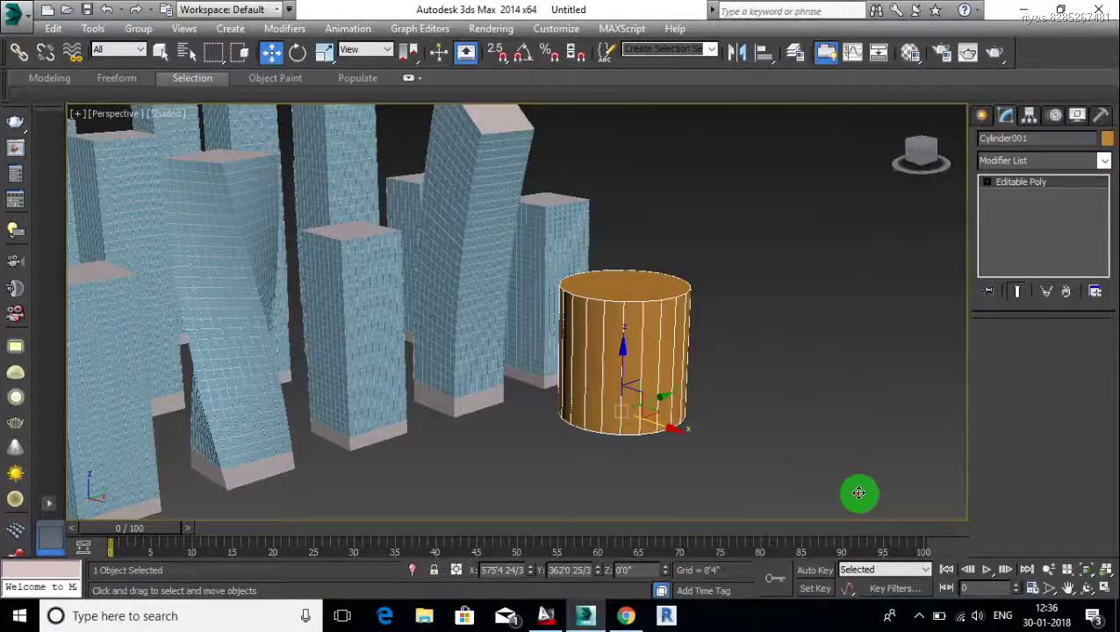
click(1057, 346)
click(636, 287)
Bevel the top face, trying outline insets before resetting the outline to zero and applying.
right_click(635, 293)
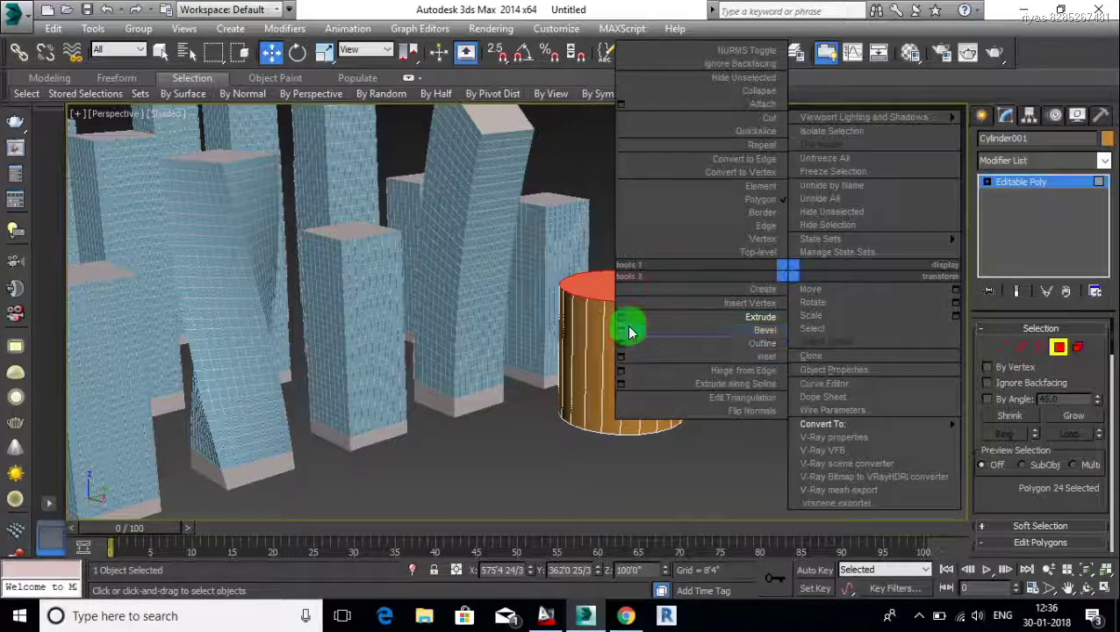
click(623, 331)
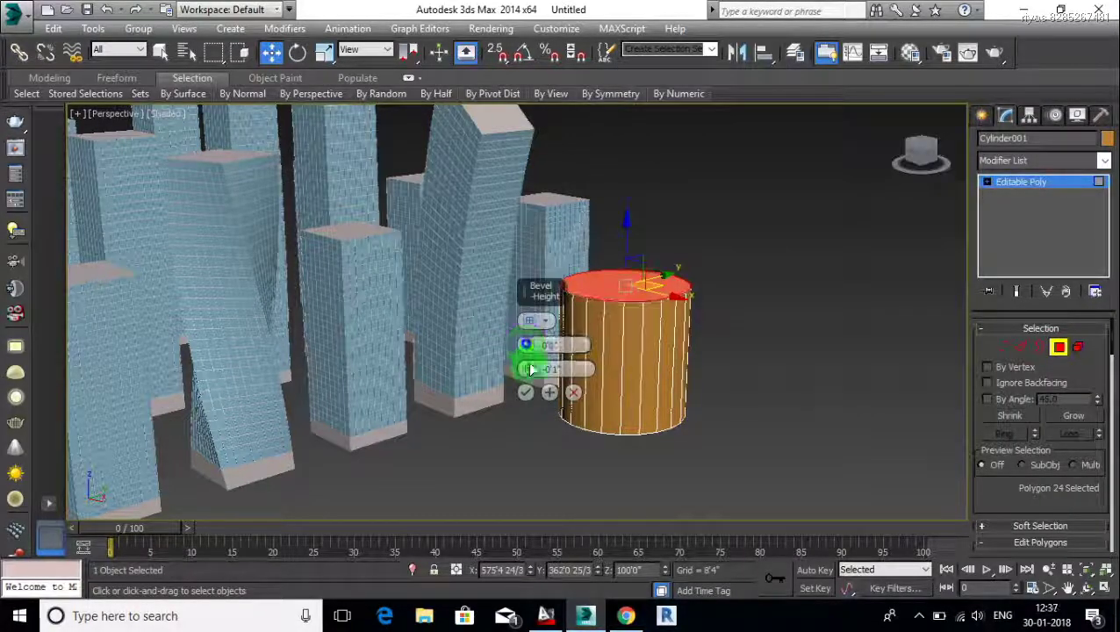
drag(531, 373, 540, 375)
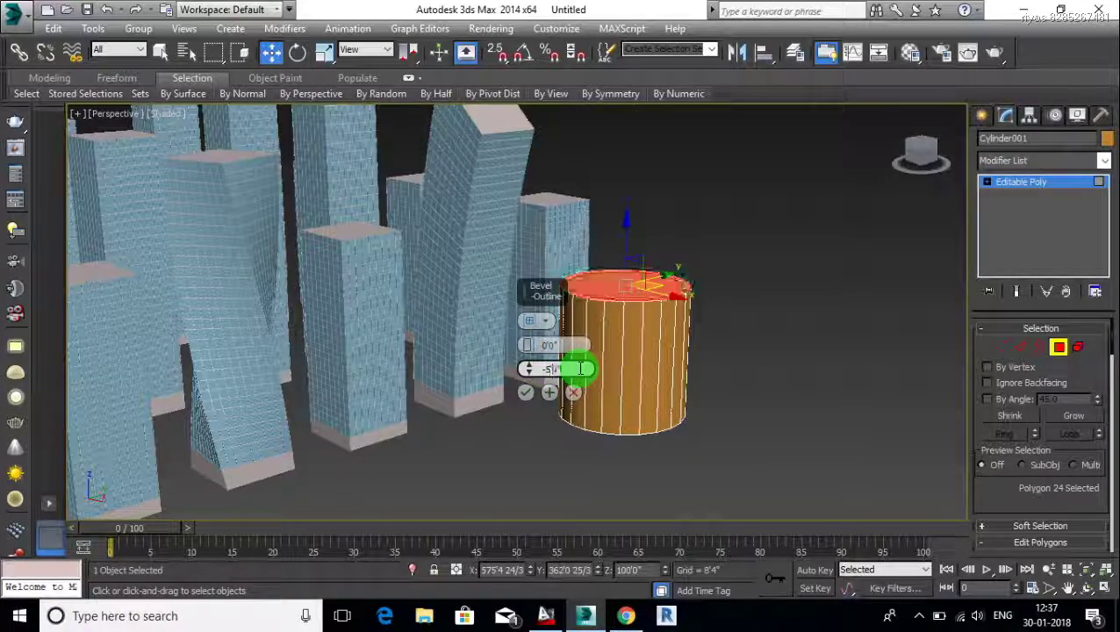
drag(580, 368, 590, 372)
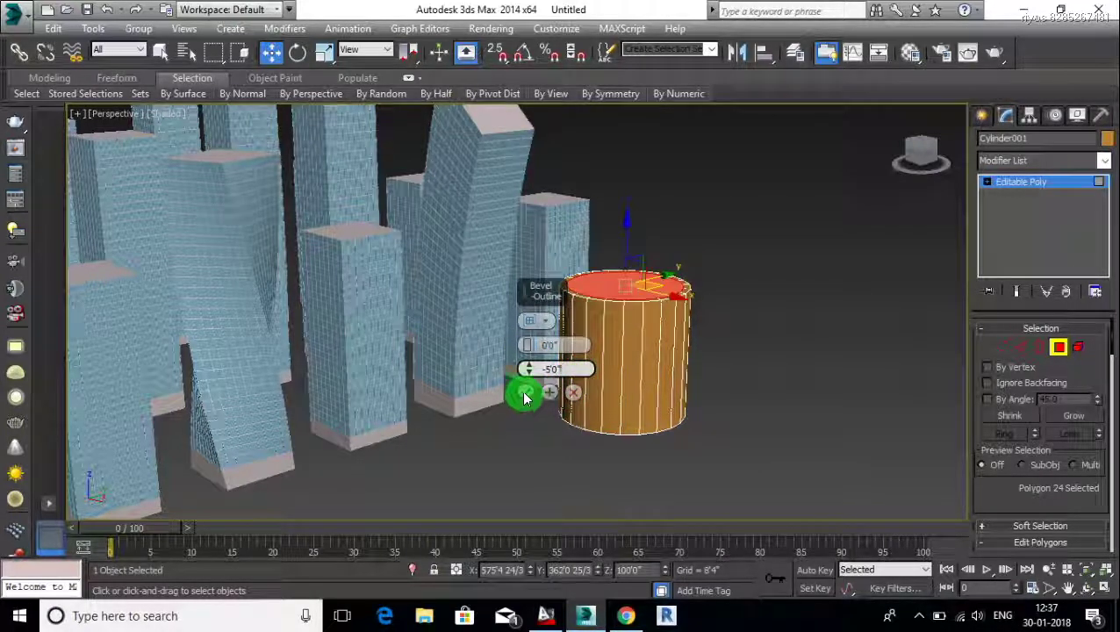
drag(524, 396, 548, 397)
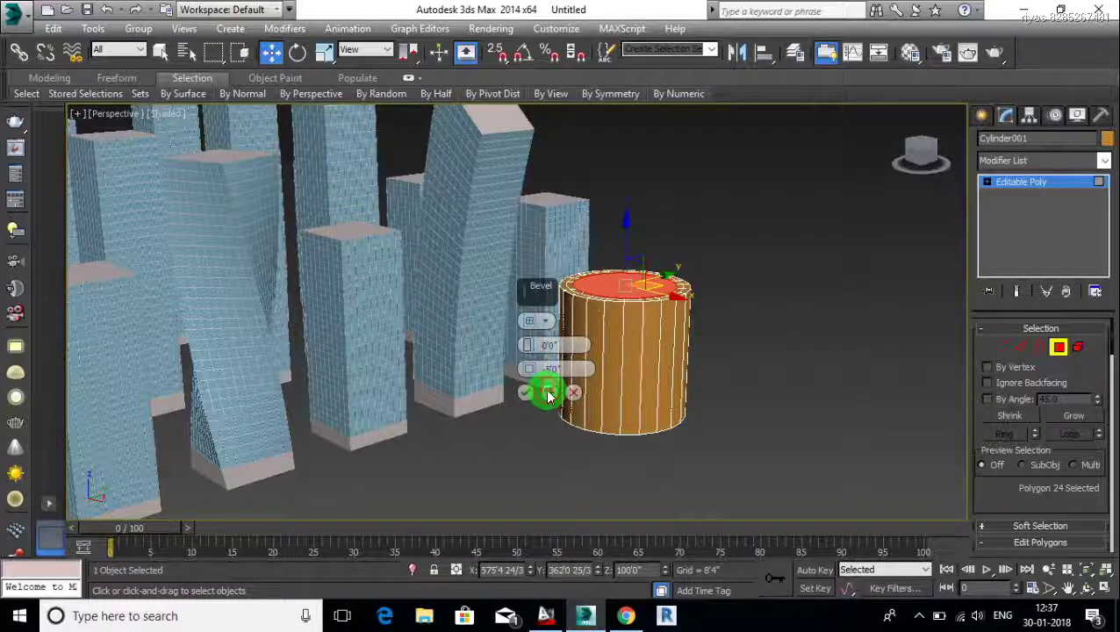
right_click(527, 374)
click(544, 350)
Bevel the top face up 100'0" into a second tier with a -10'0" outline.
drag(543, 344, 580, 345)
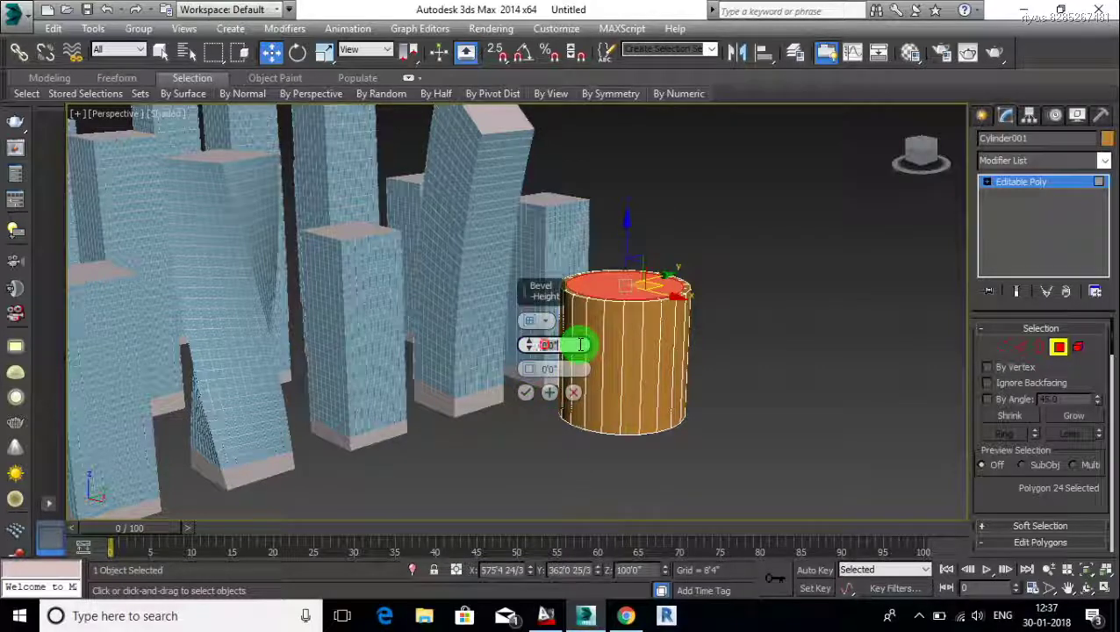
text(0)
key(Return)
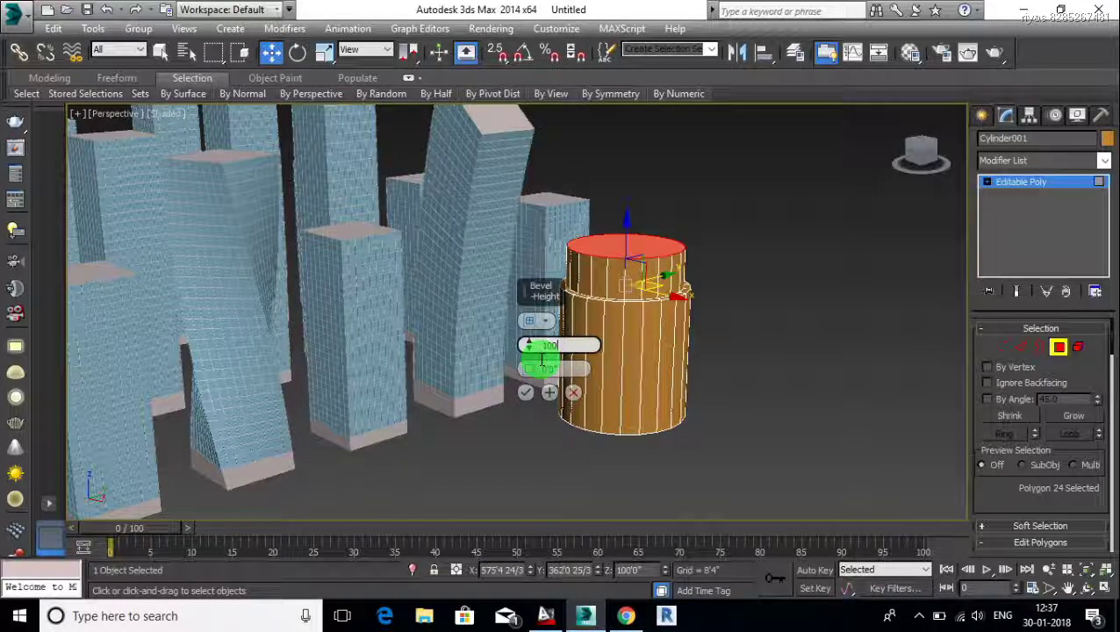
key(Return)
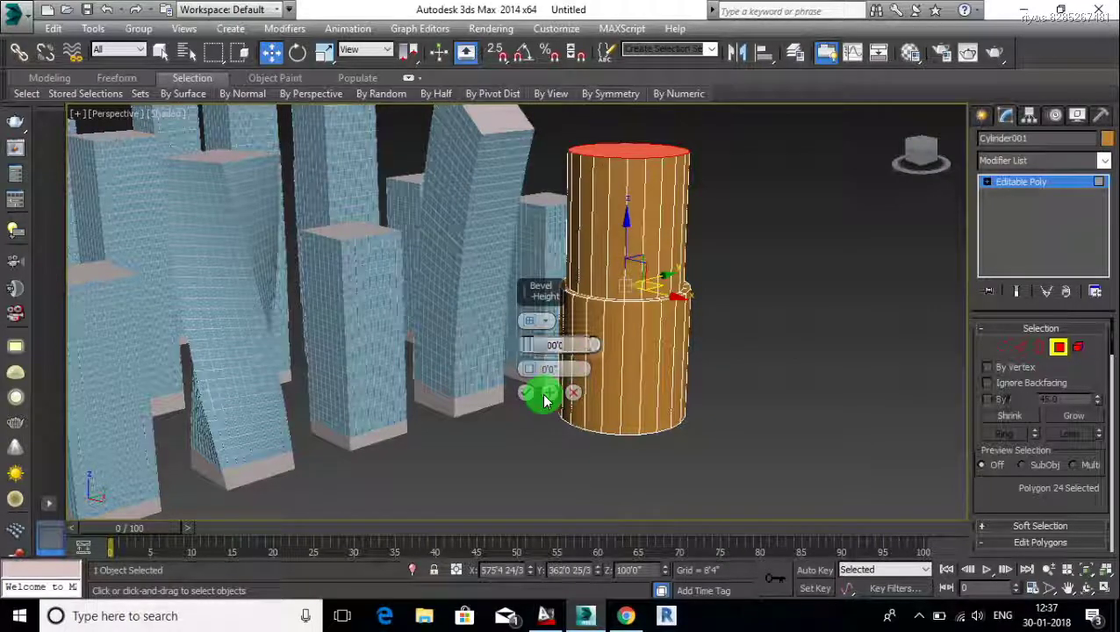
click(546, 394)
right_click(529, 346)
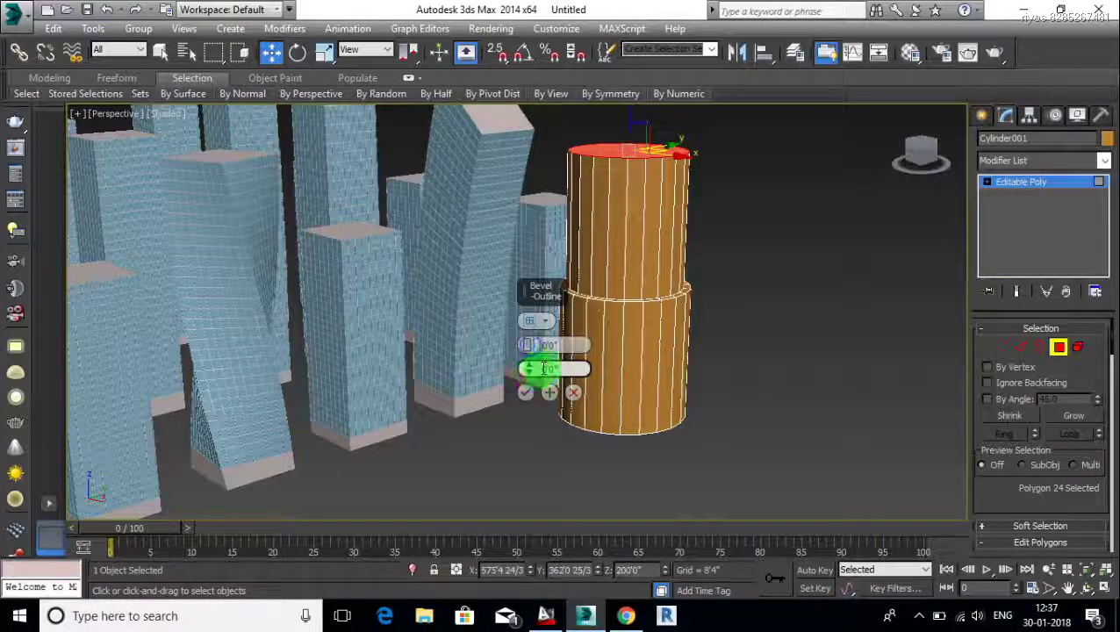
click(546, 368)
text(-1)
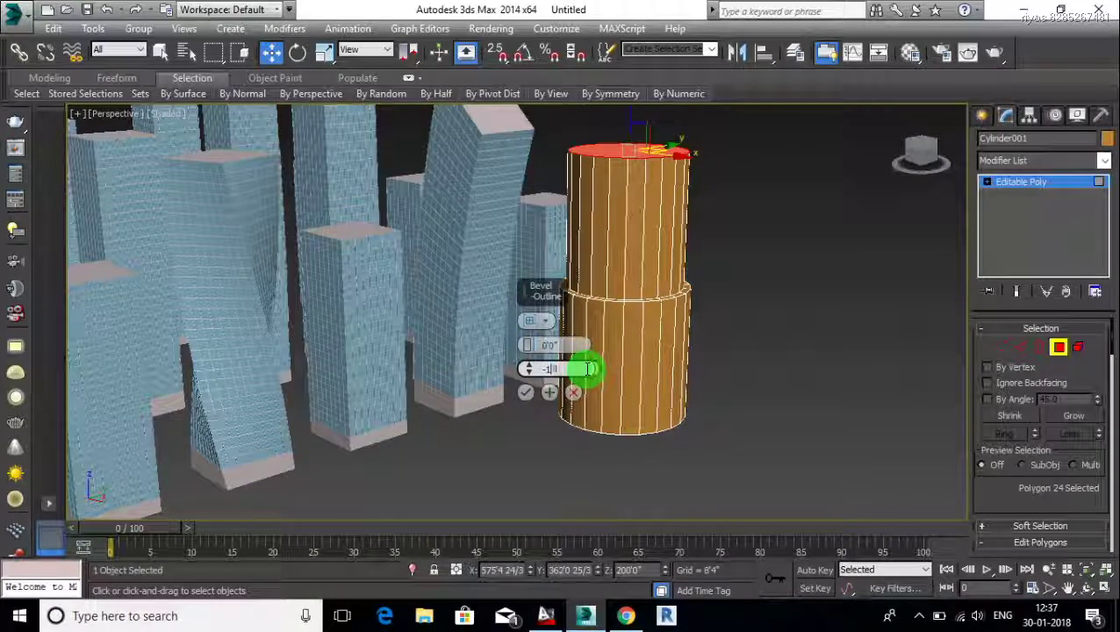
click(548, 393)
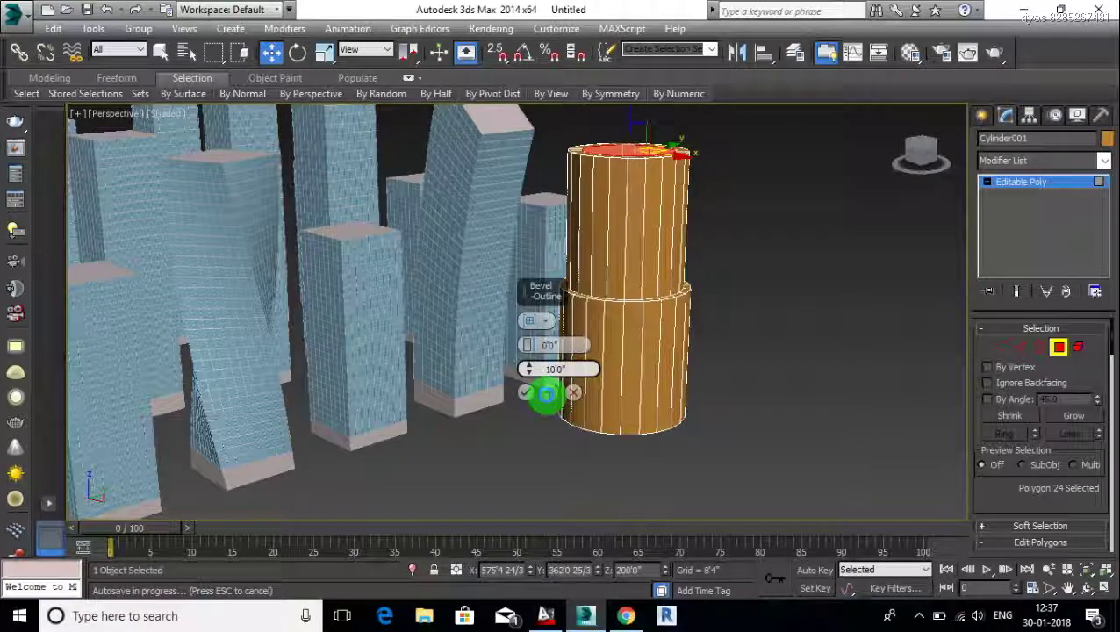
middle_drag(645, 387, 662, 439)
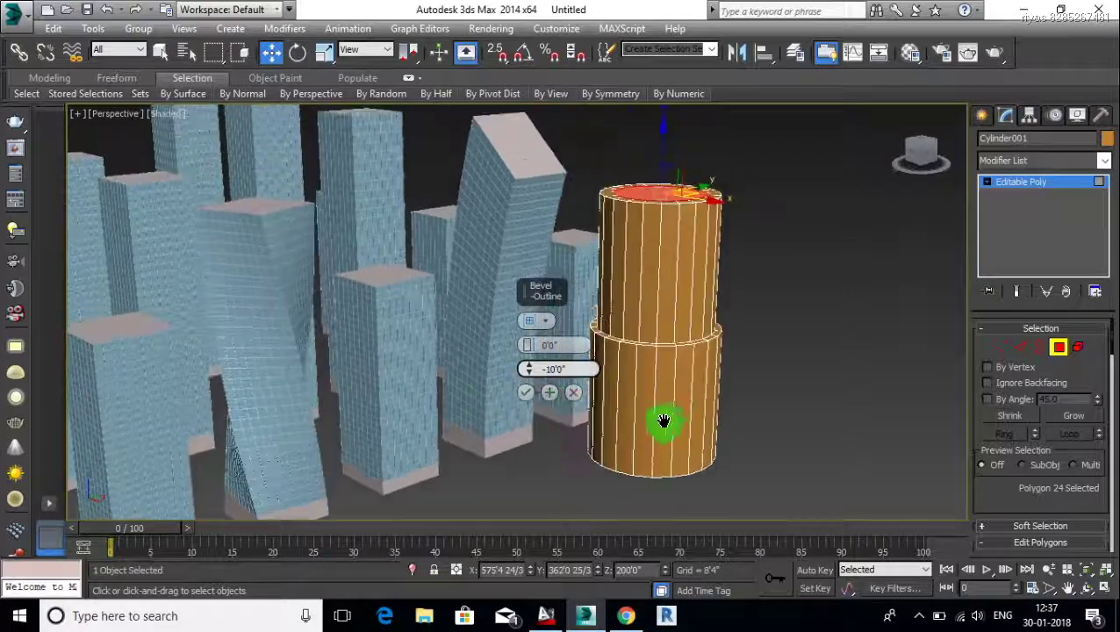
Bevel a new 50'0" tier with zero inset and continue to the next tier.
right_click(531, 370)
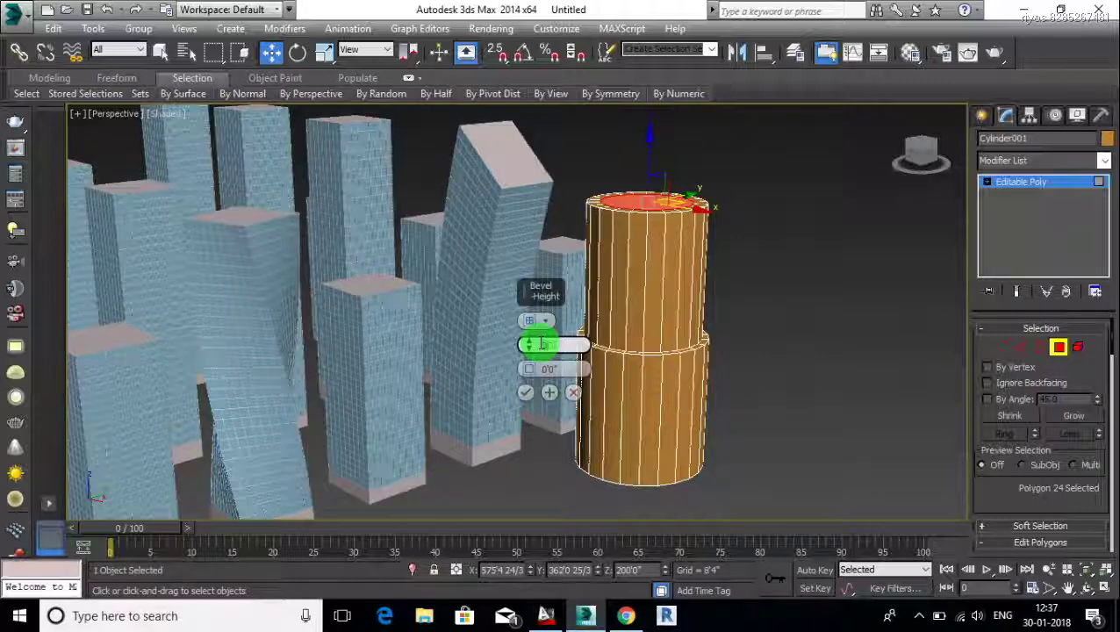
text(50)
key(Return)
click(548, 393)
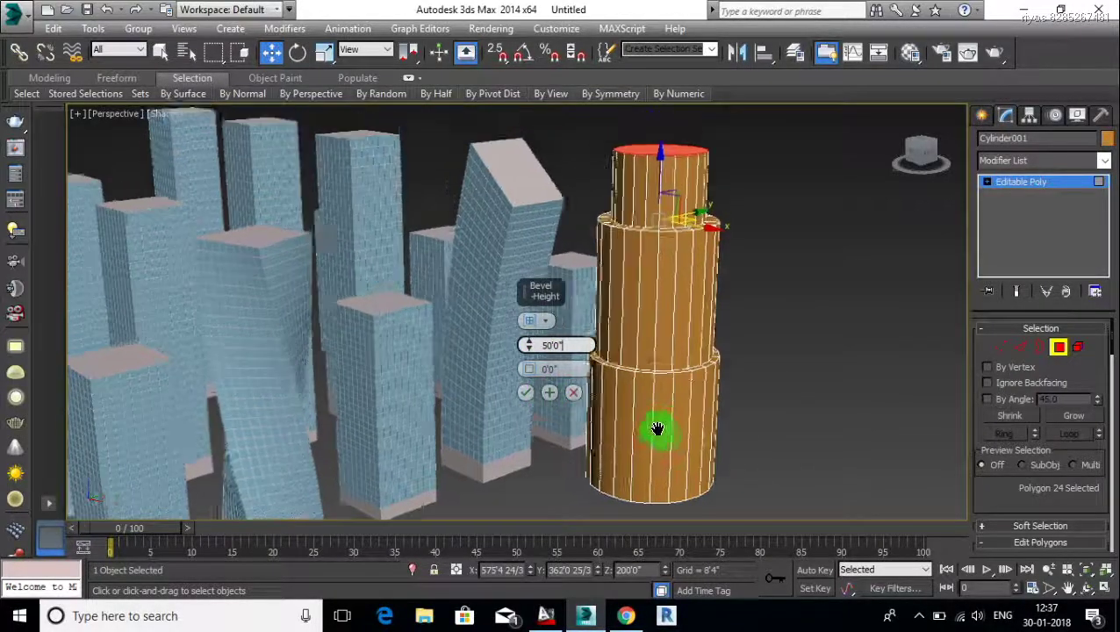
middle_drag(655, 430, 551, 399)
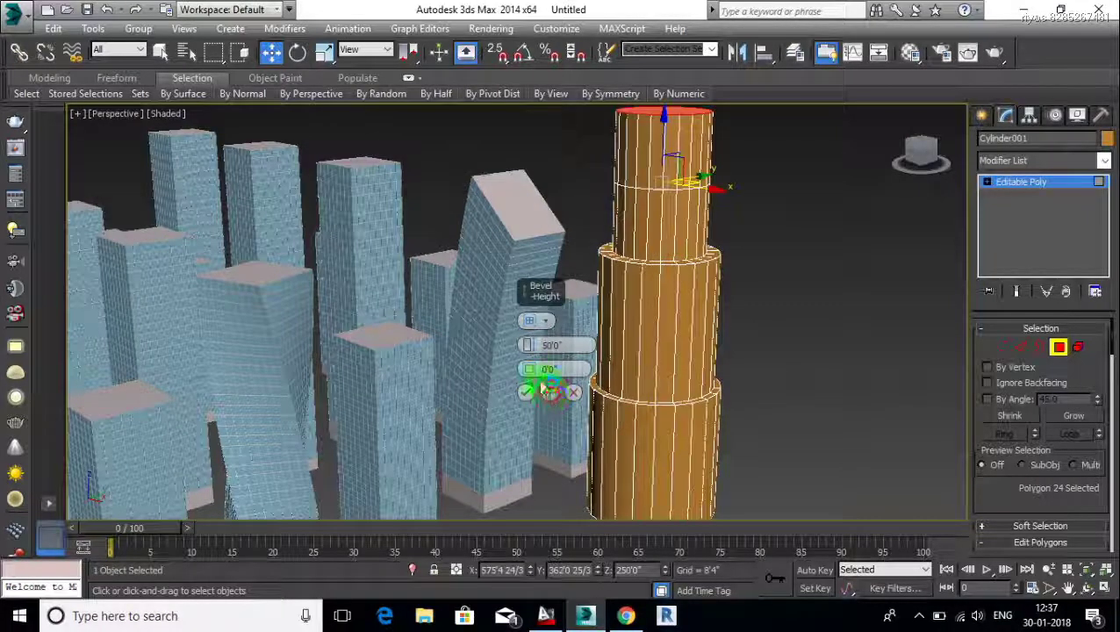
Add a second tier inset -5'0" and raised 50'0".
drag(524, 343, 544, 359)
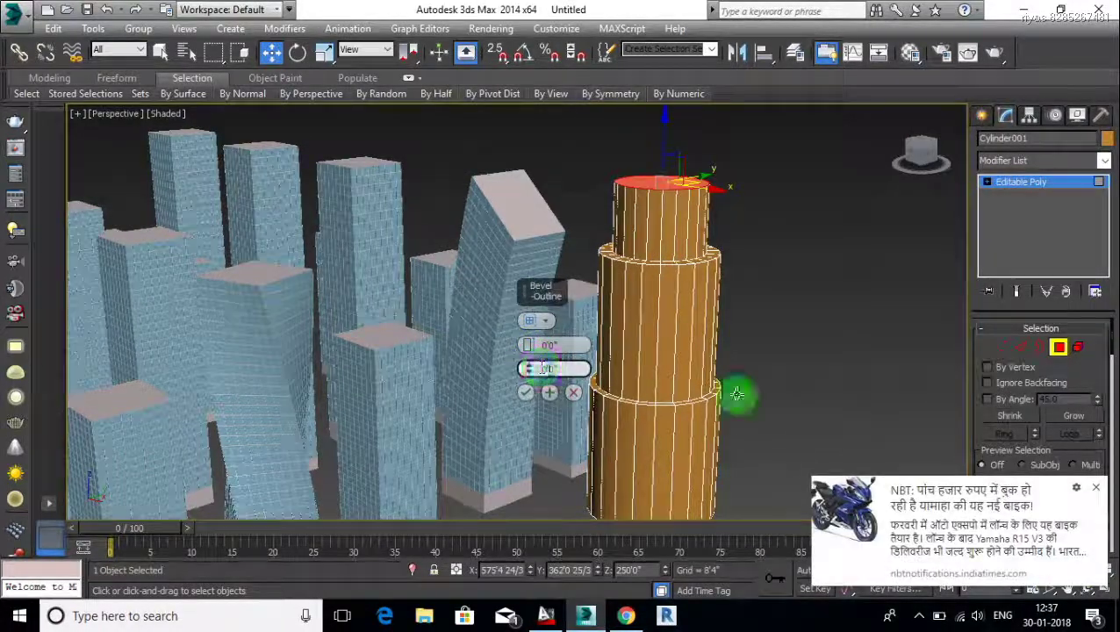
click(1095, 487)
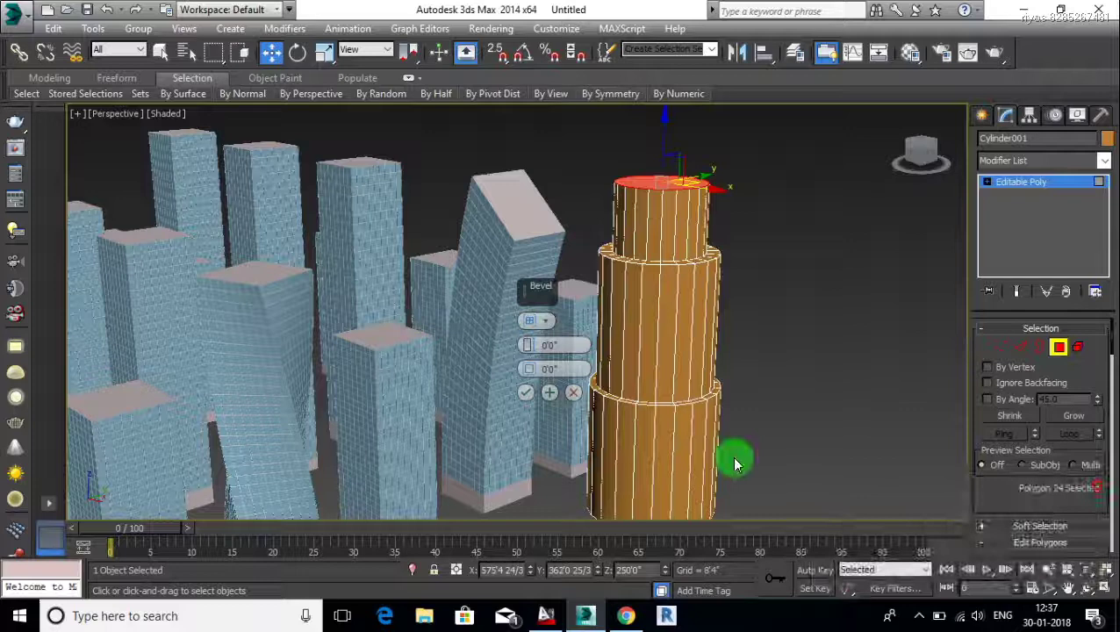
click(553, 369)
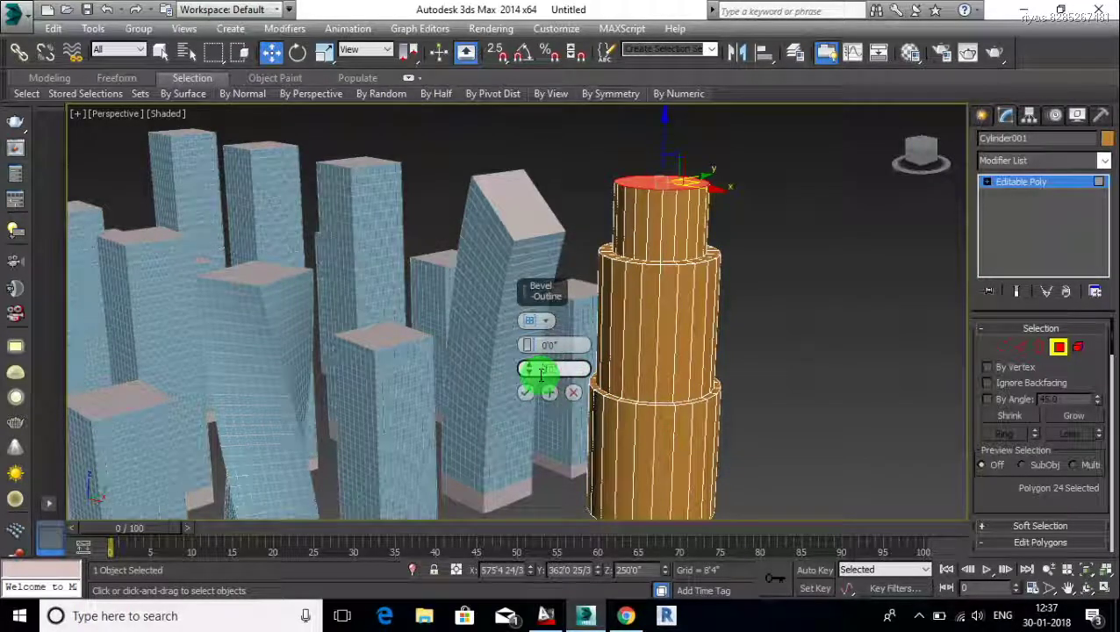
drag(540, 373, 540, 373)
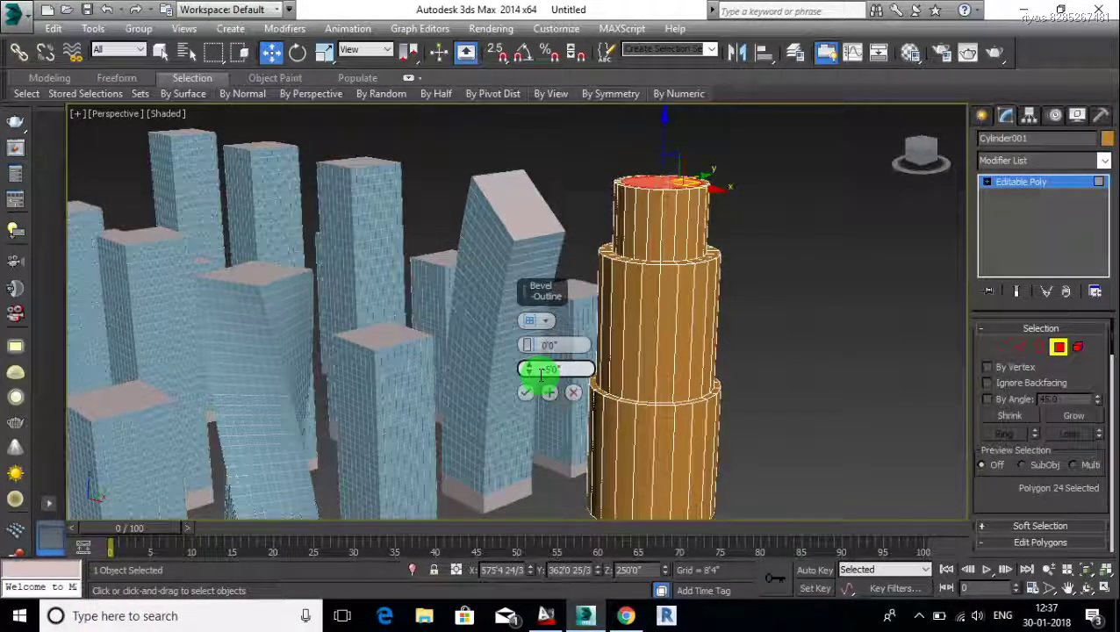
click(530, 370)
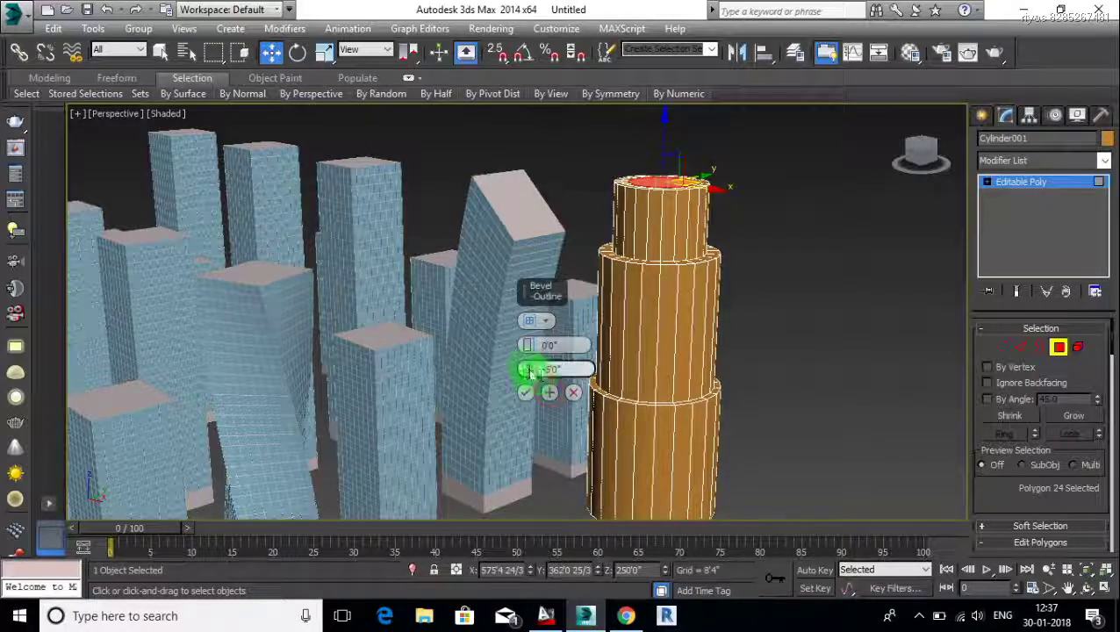
right_click(526, 372)
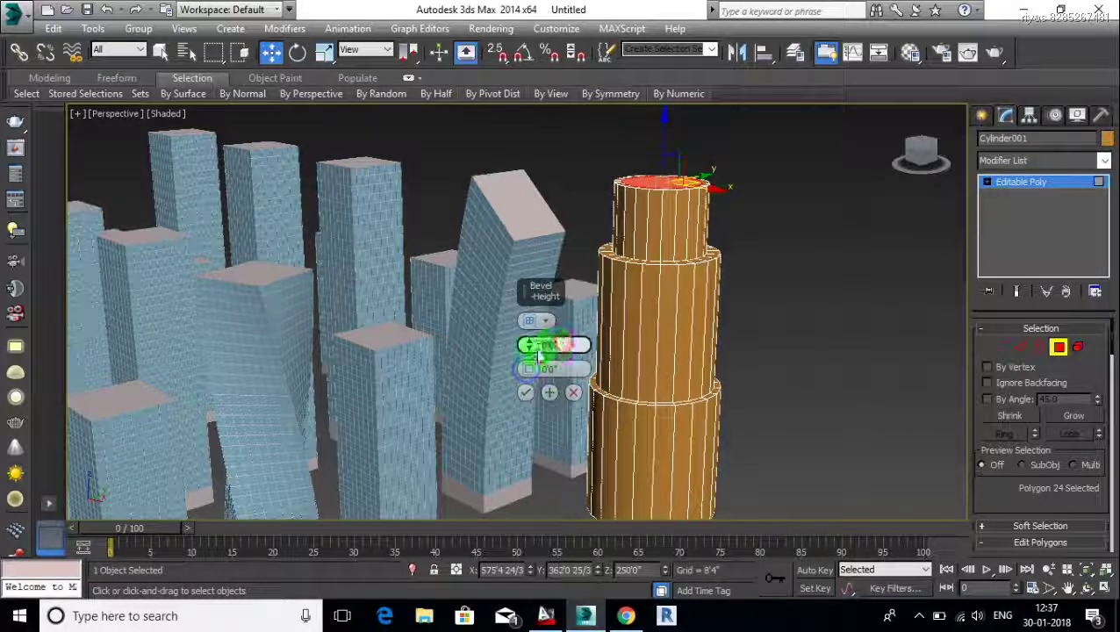
click(537, 347)
drag(537, 354, 537, 333)
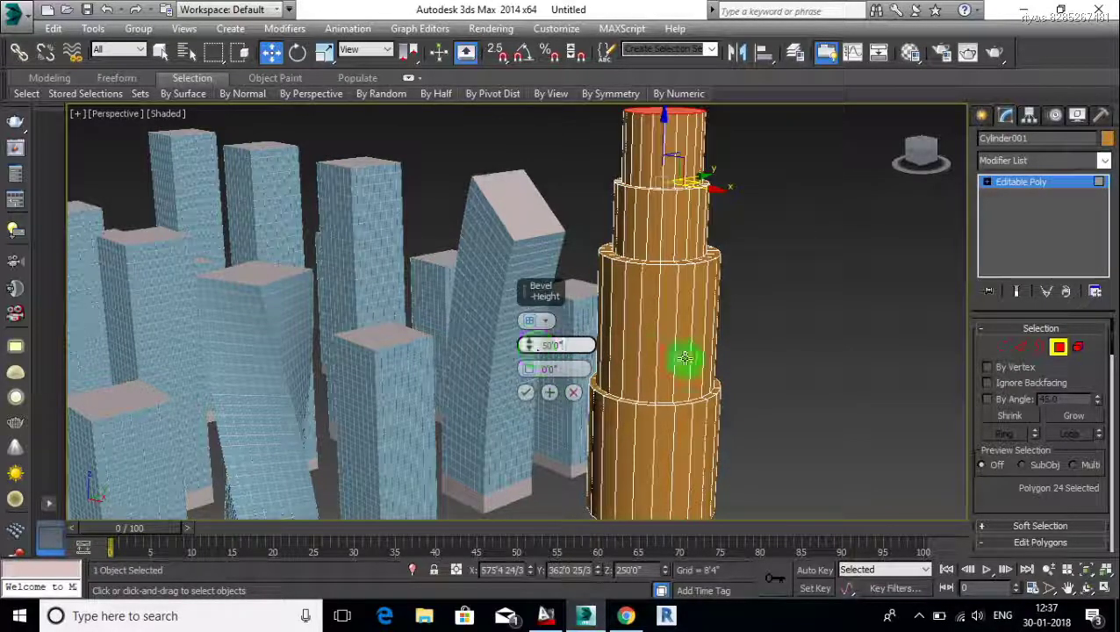
middle_drag(680, 357, 684, 398)
click(549, 391)
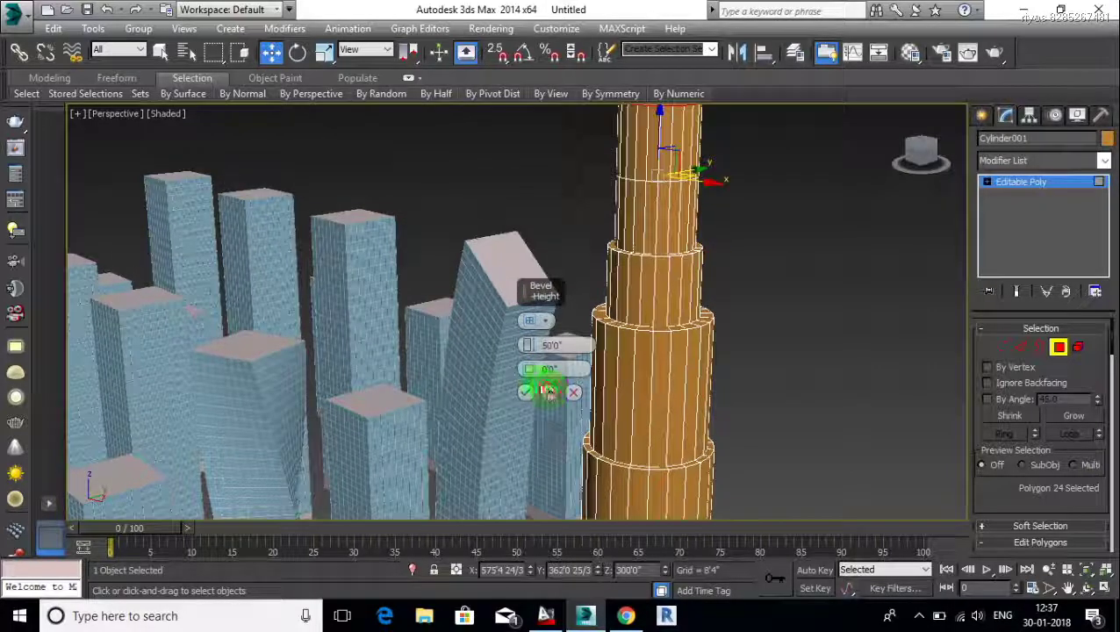
Add another narrower tier 50'0" high.
click(527, 368)
right_click(525, 345)
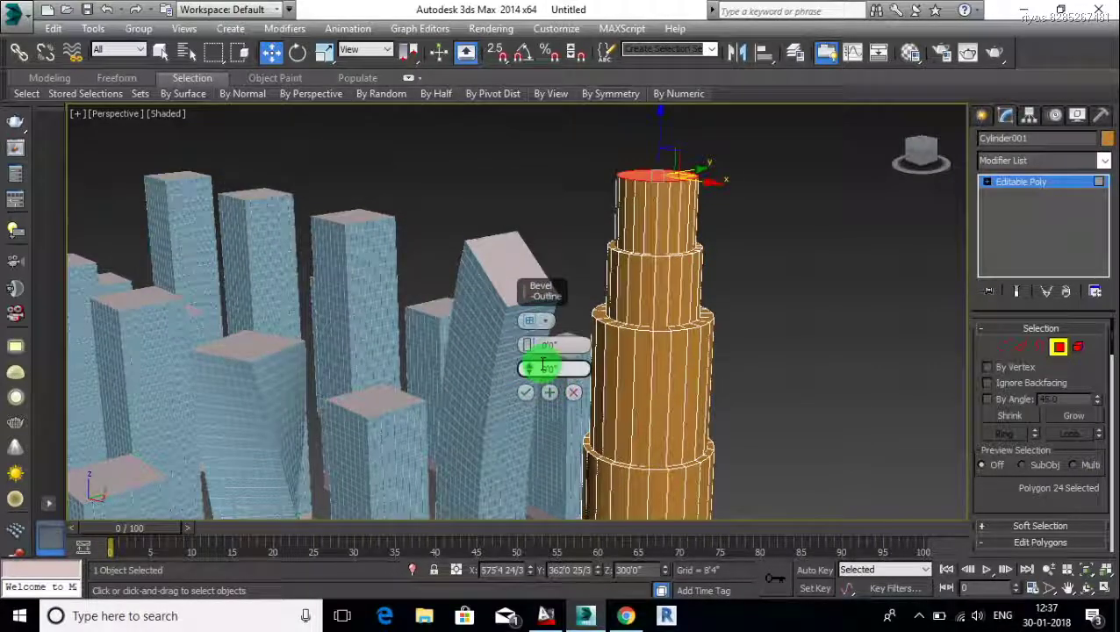
click(576, 365)
text(-1)
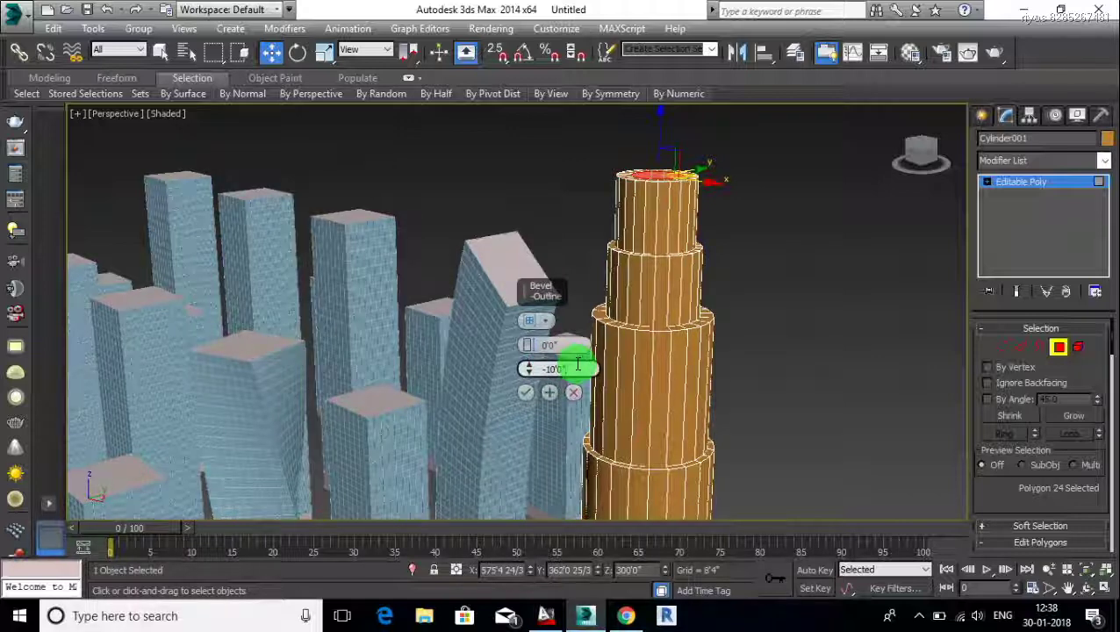
click(550, 393)
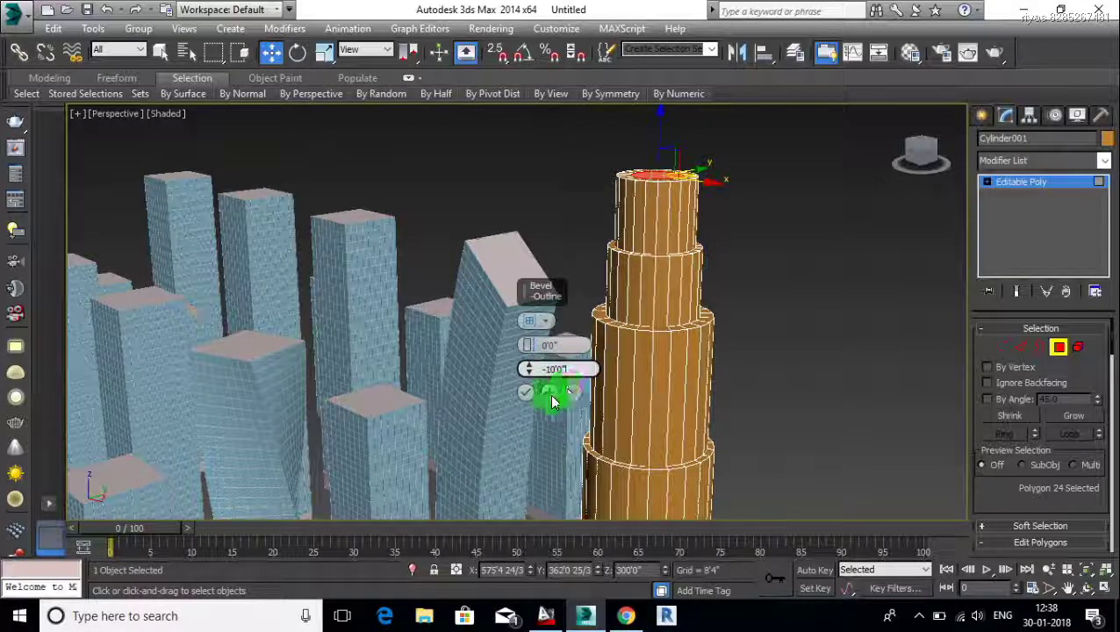
drag(527, 372, 609, 339)
text(0)
key(Return)
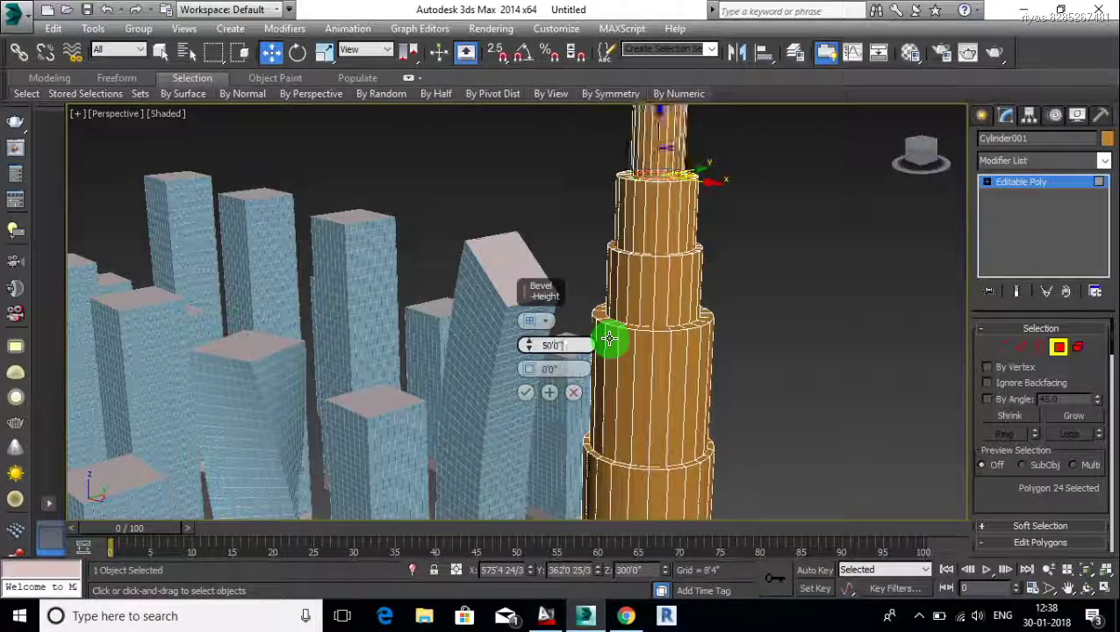
click(550, 392)
Commit the final 50'0" tier and close the Bevel caddy.
scroll(671, 345, down, 3)
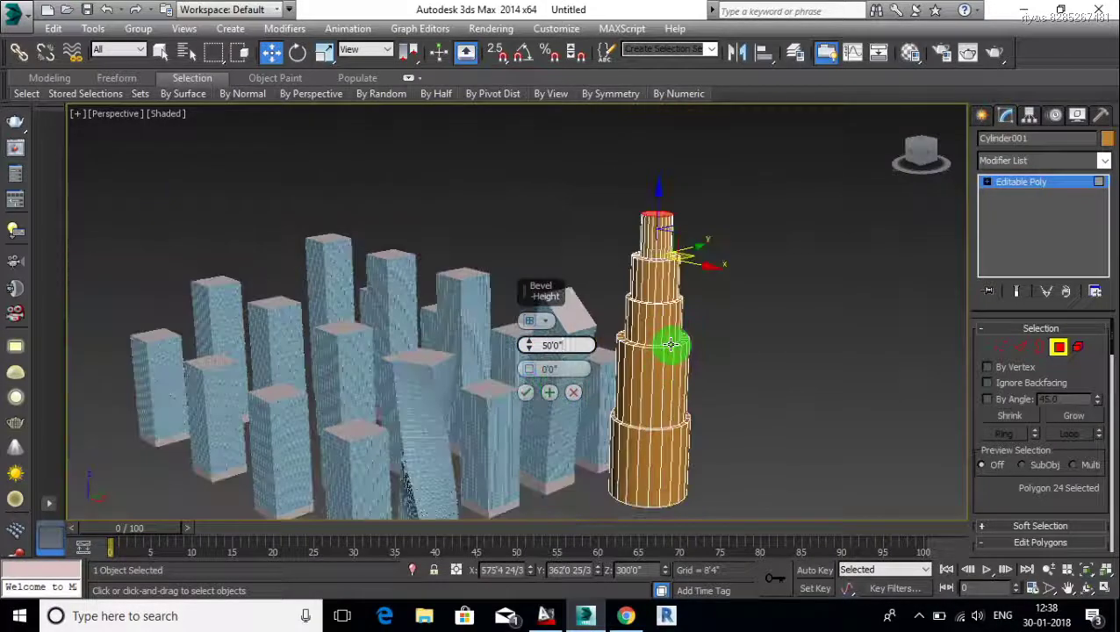
middle_drag(671, 344, 660, 296)
click(527, 373)
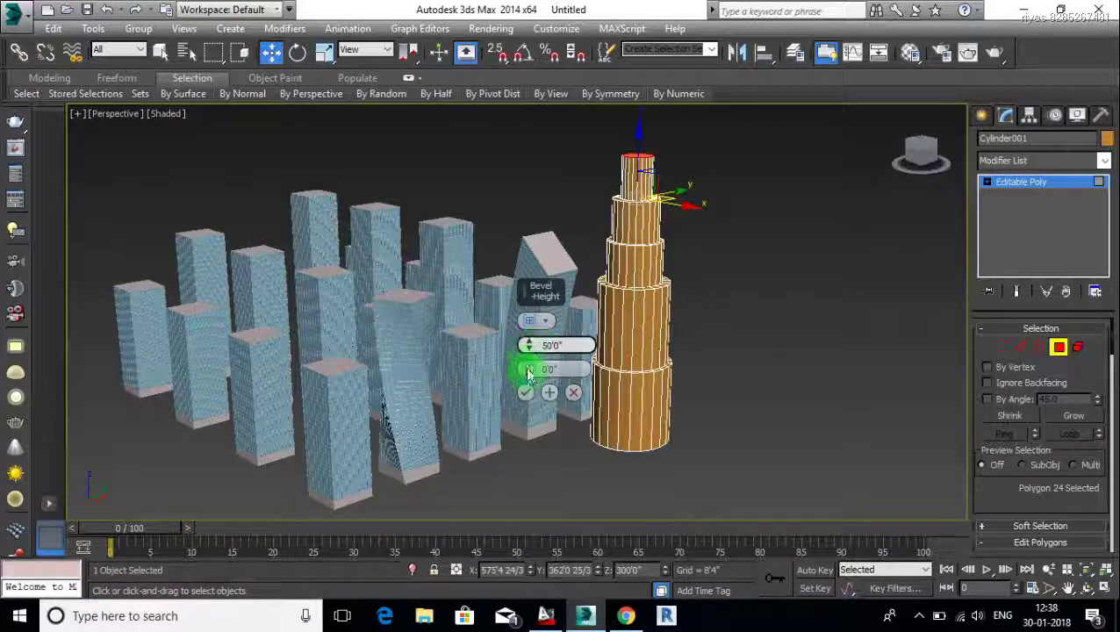
click(527, 395)
mouse_move(631, 380)
middle_down()
mouse_move(677, 354)
mouse_move(675, 391)
mouse_move(748, 373)
middle_up()
Connect the lower tier's edges with a new ring placed at Z 10'0".
click(1018, 346)
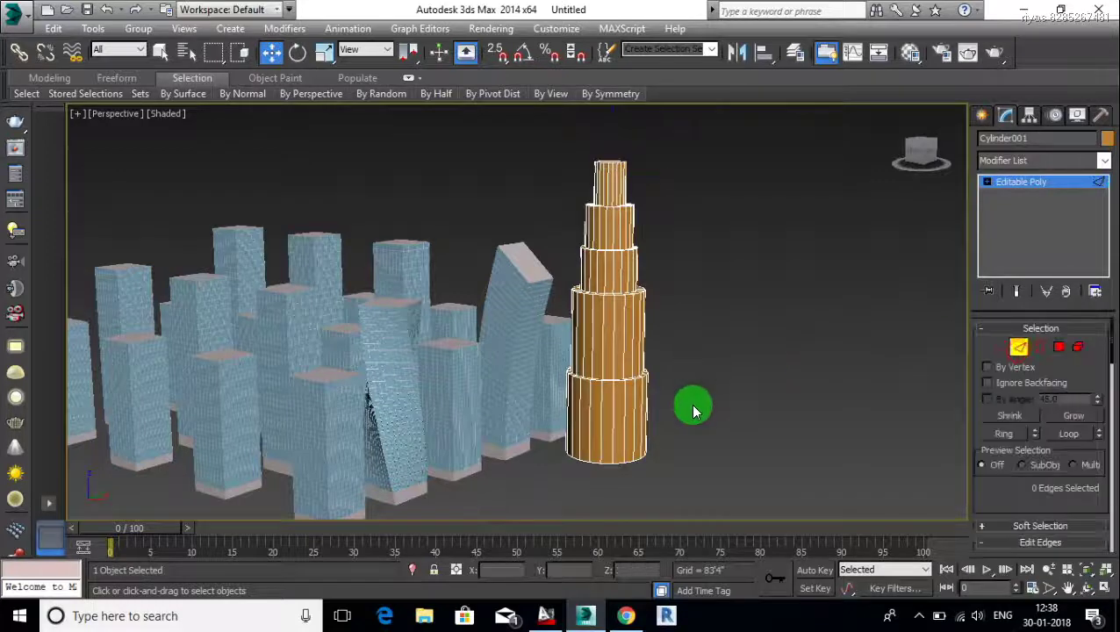
drag(690, 404, 550, 430)
right_click(721, 362)
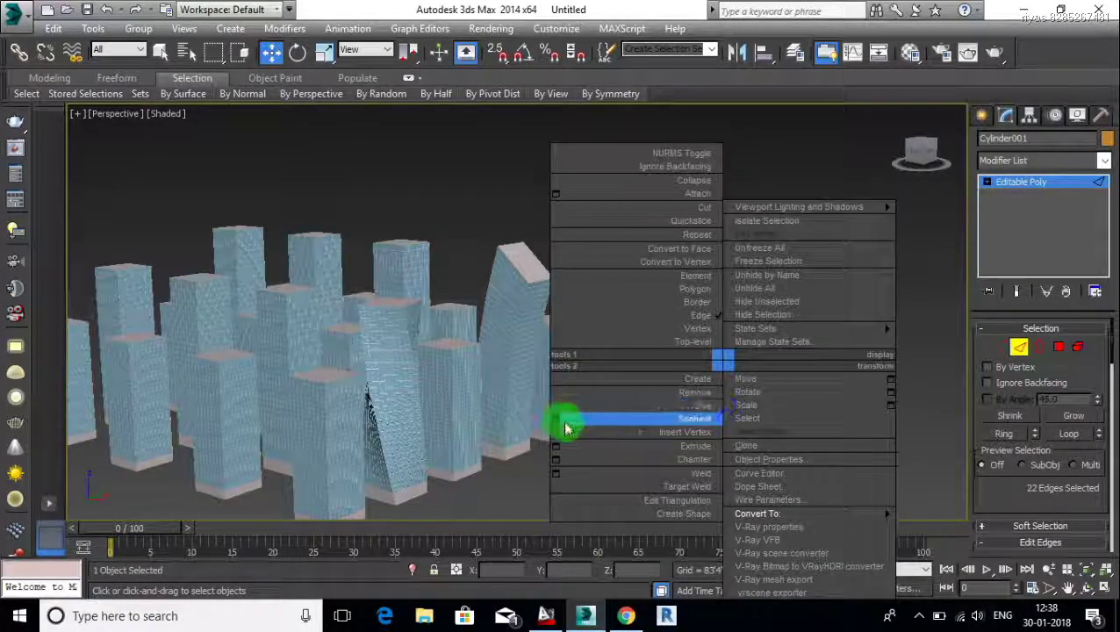
click(570, 425)
click(526, 395)
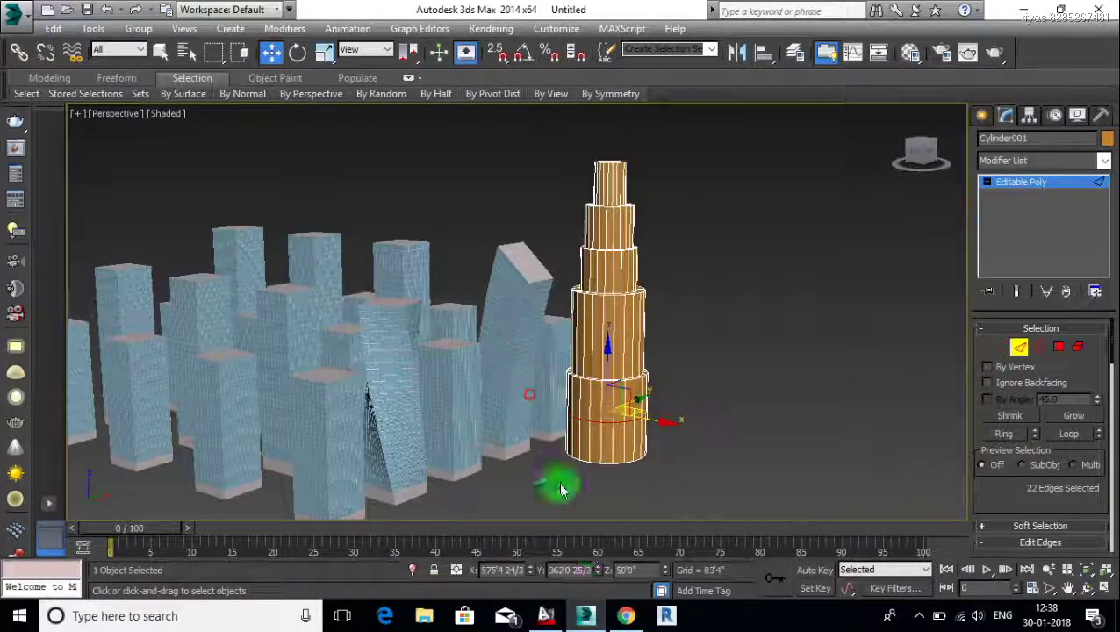
click(641, 569)
text(10)
key(Return)
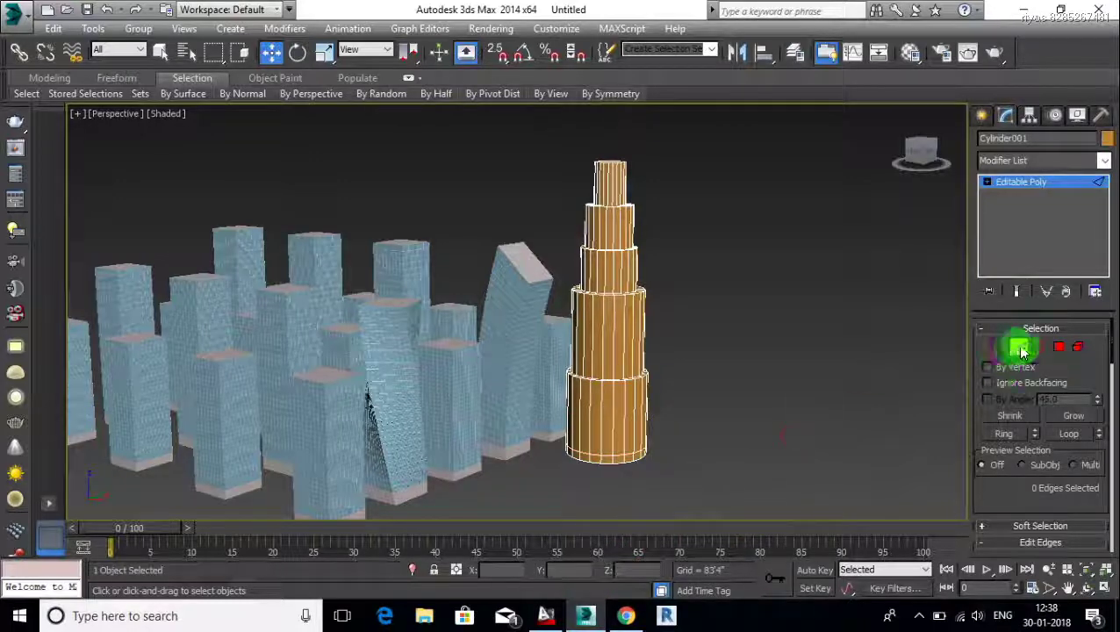
Connect the bottom tier's edge ring with horizontal loops at the chosen segment count.
click(1078, 347)
click(594, 362)
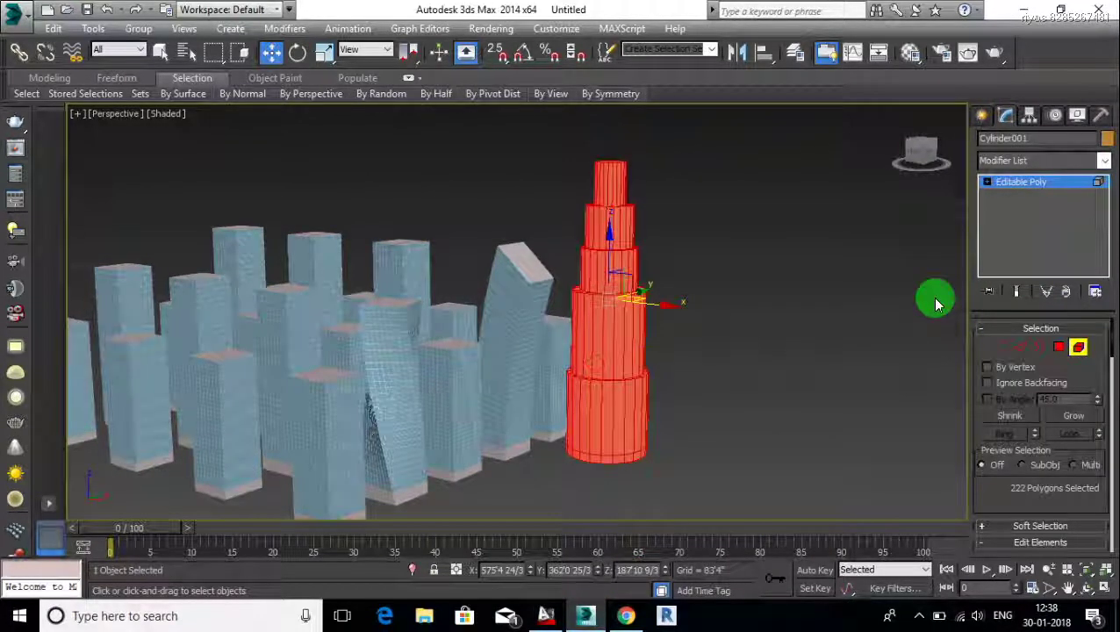
click(1035, 351)
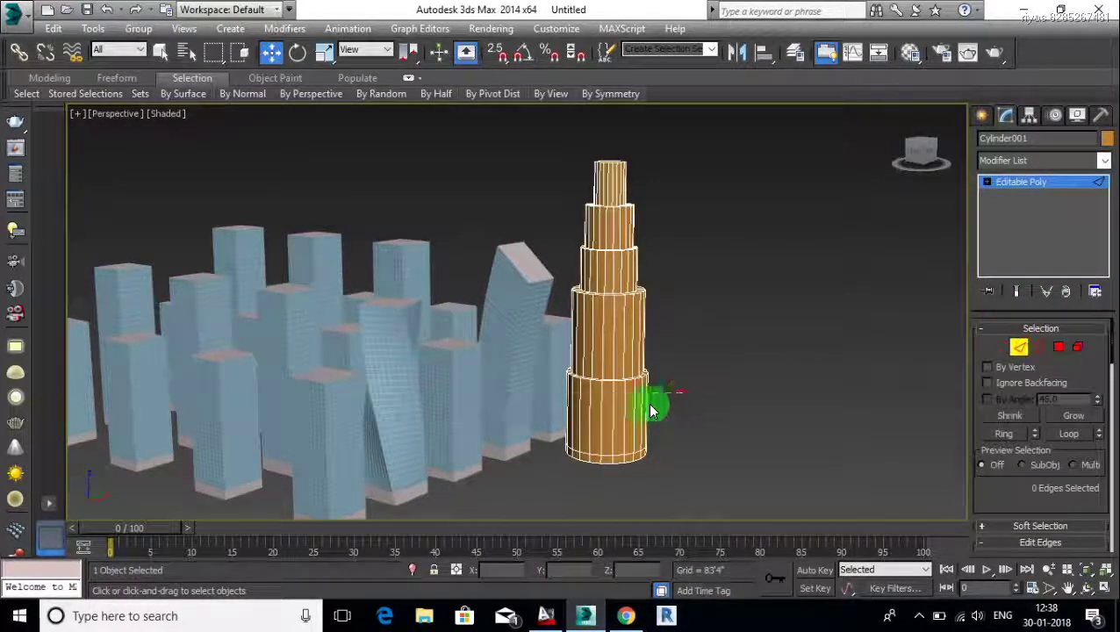
double_click(563, 425)
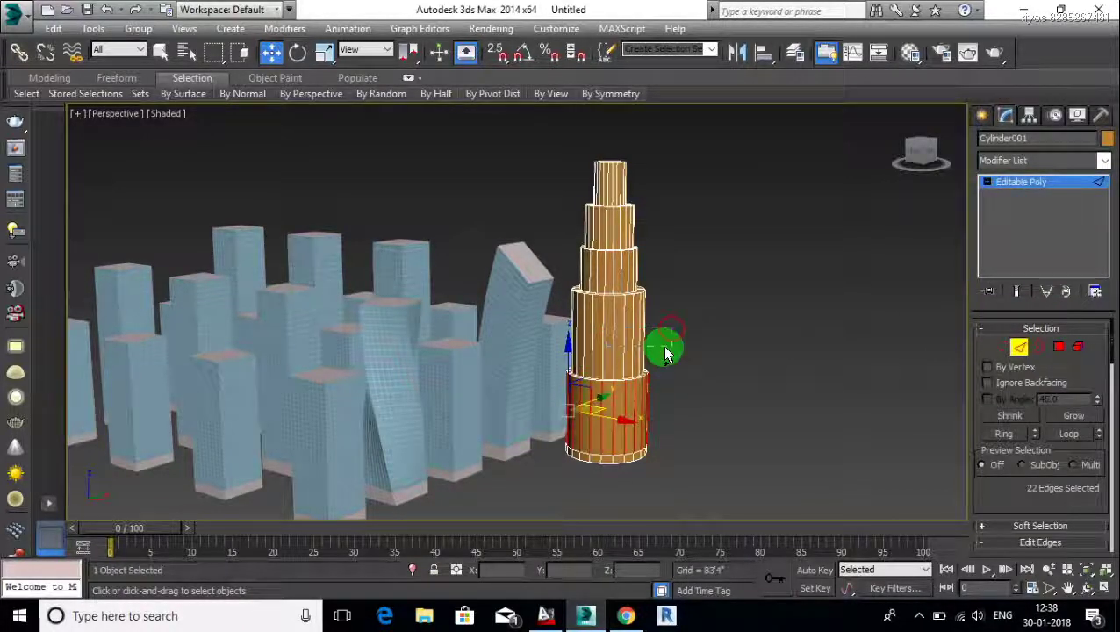
right_click(781, 365)
click(614, 418)
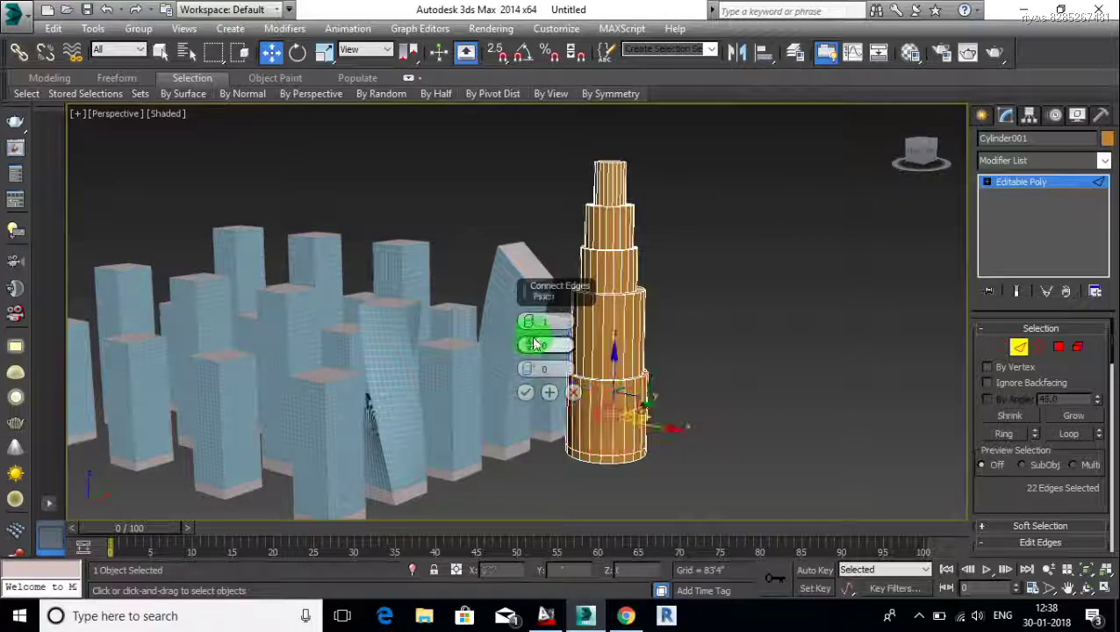
drag(530, 323, 528, 318)
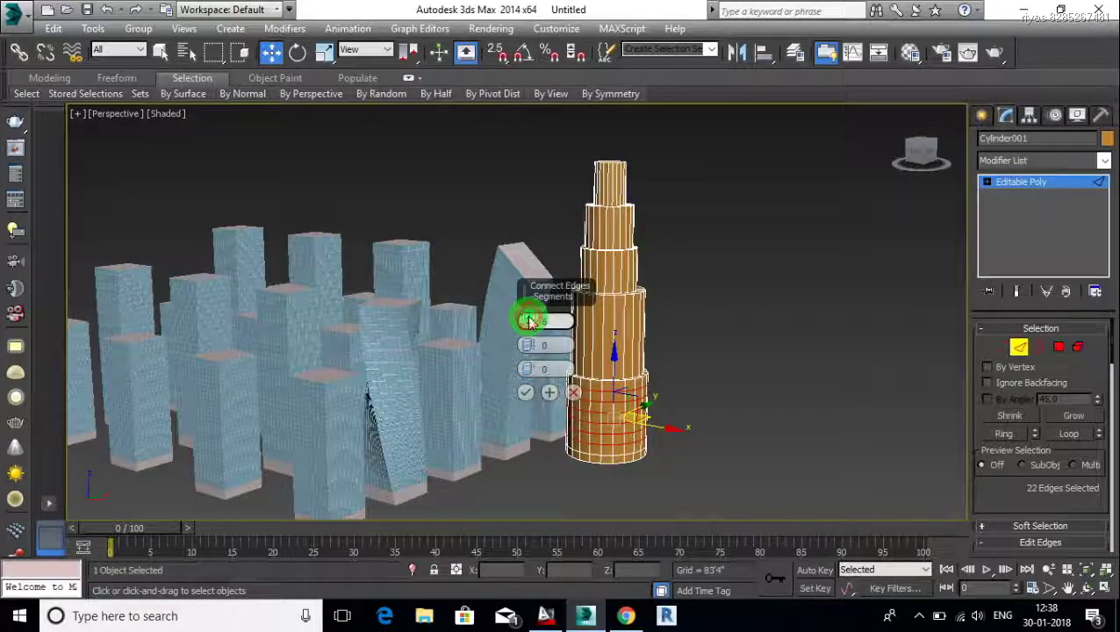
click(525, 392)
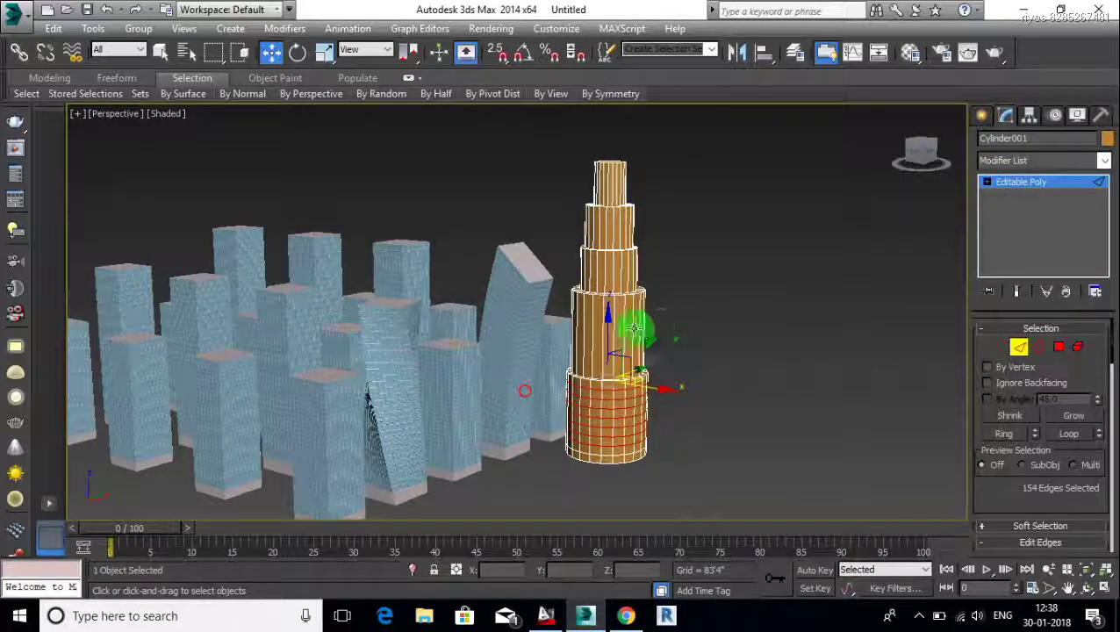
Ring-select and connect the second tier's edges with horizontal loops.
click(630, 329)
click(1002, 433)
right_click(863, 336)
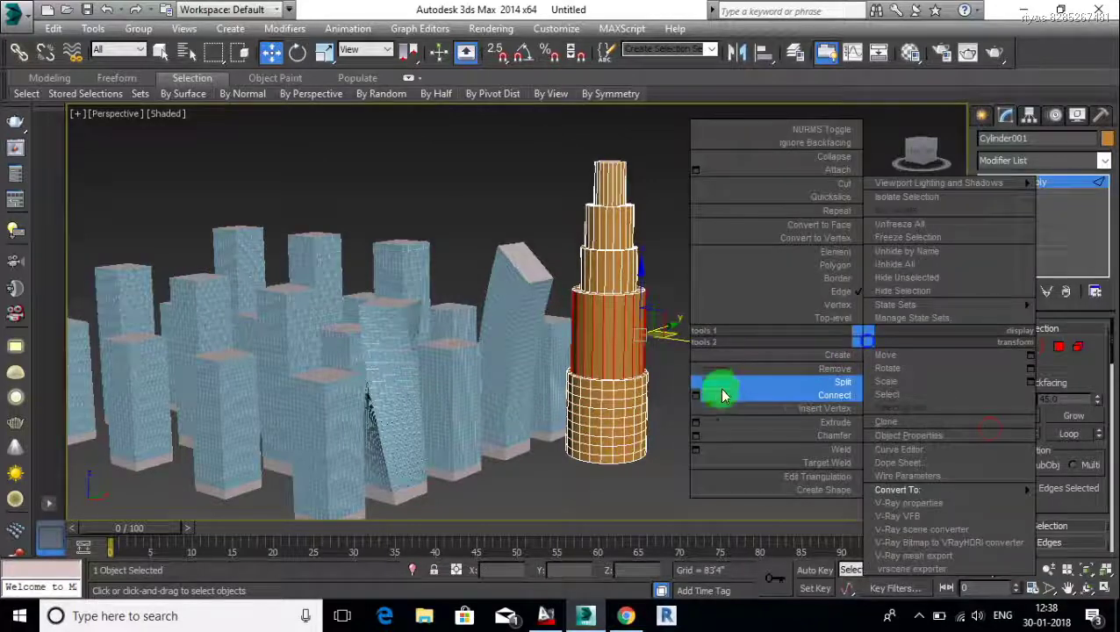
click(695, 395)
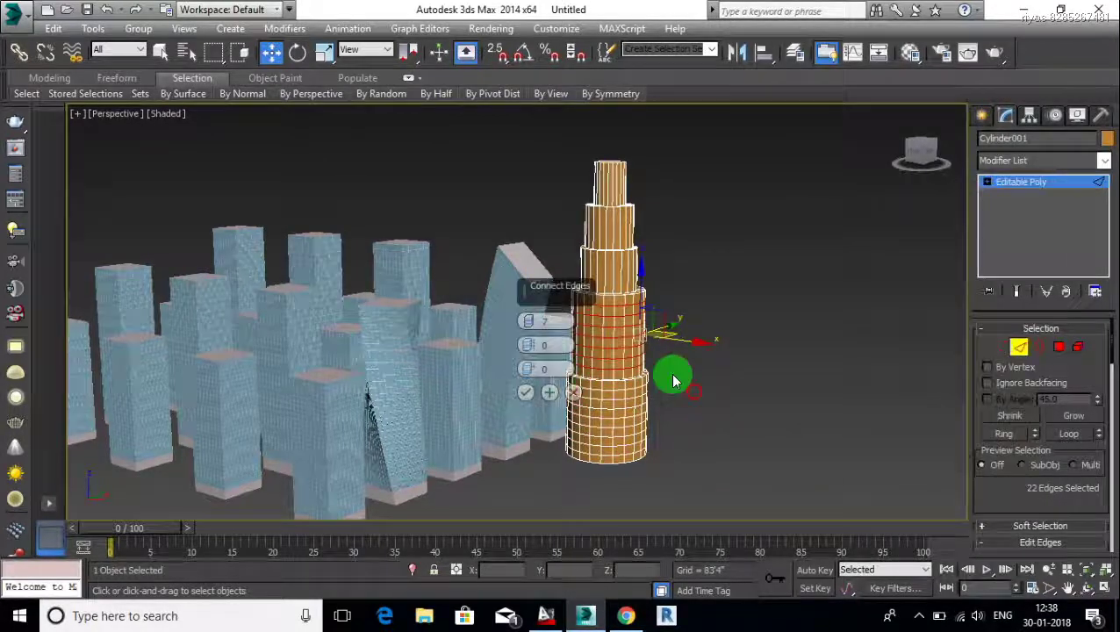
click(525, 392)
Ring-select and connect the third tier's edges with horizontal loops.
click(630, 272)
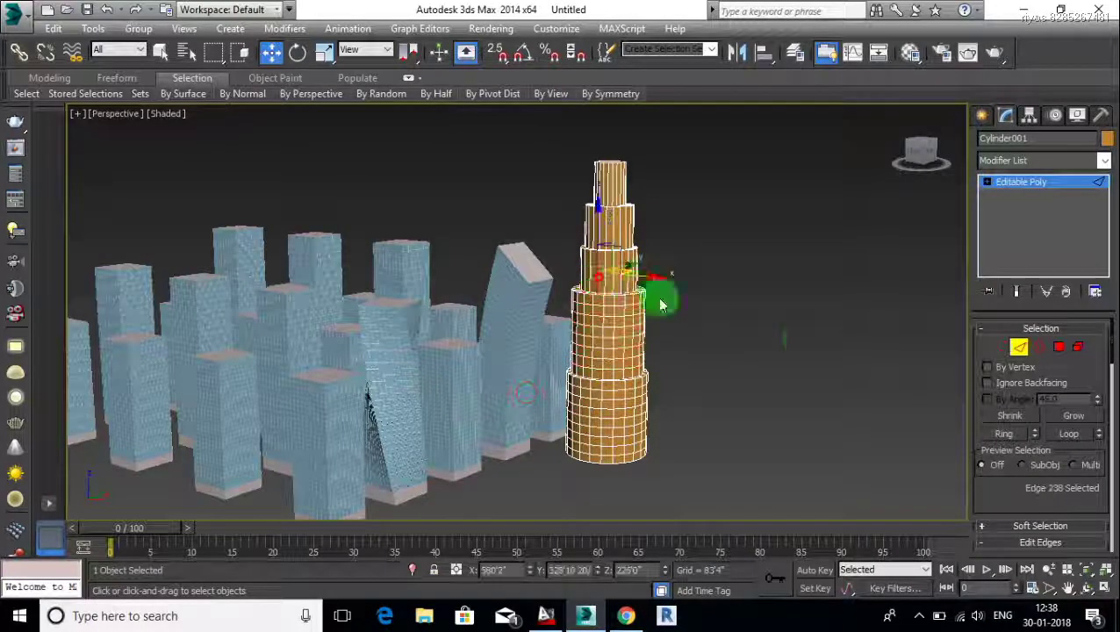
click(986, 433)
right_click(670, 357)
click(625, 368)
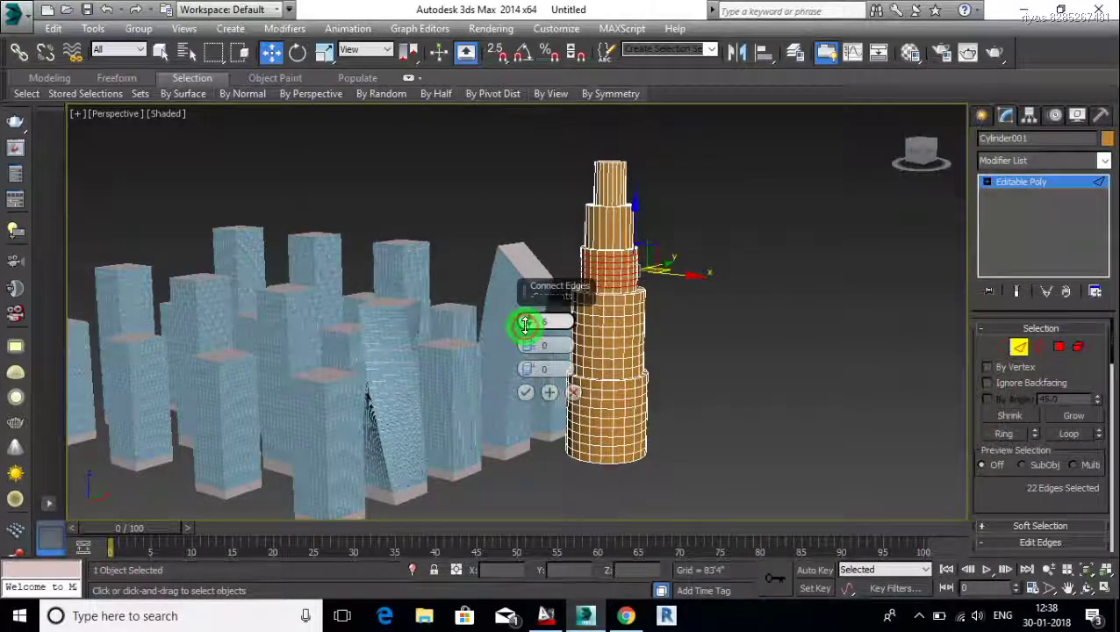
click(525, 392)
Ring-select and connect the fourth tier's edges with horizontal loops.
click(604, 239)
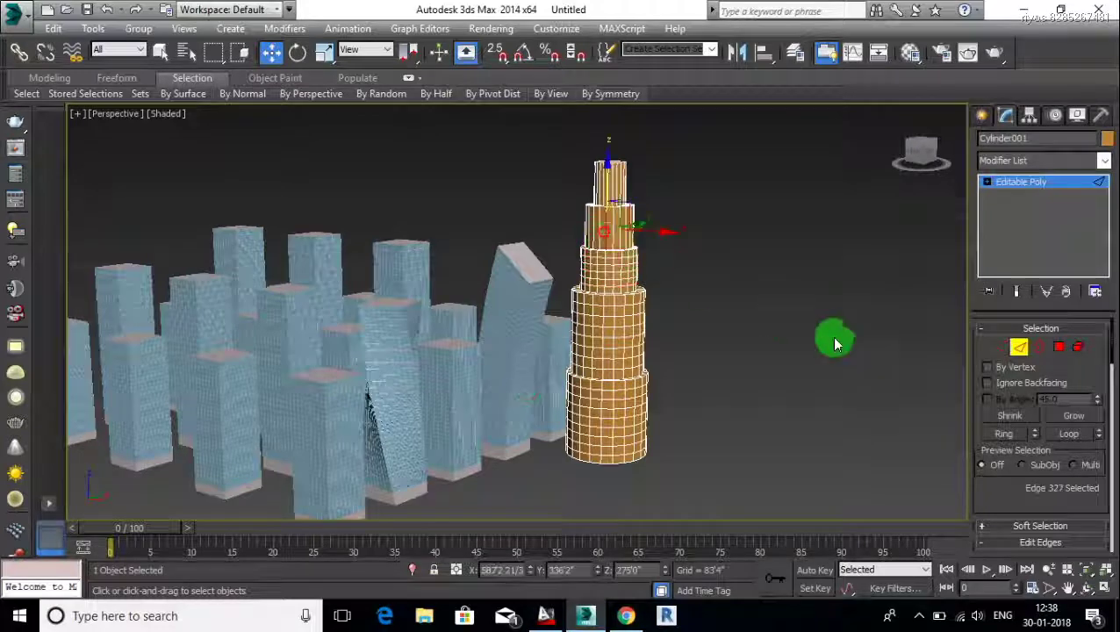
click(1005, 430)
right_click(789, 341)
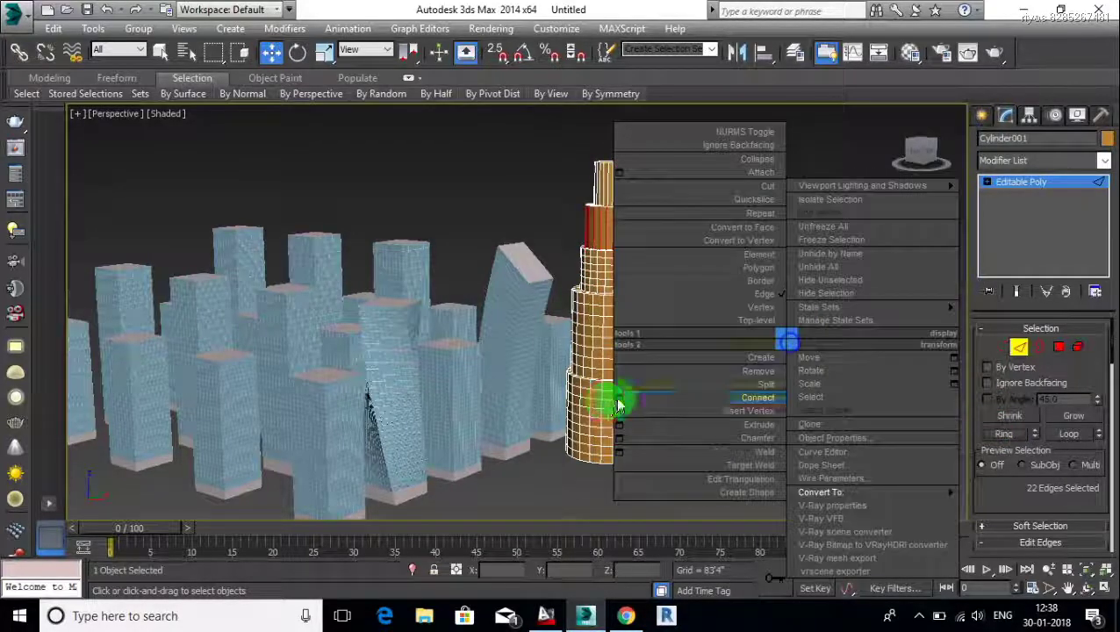
click(618, 391)
click(524, 393)
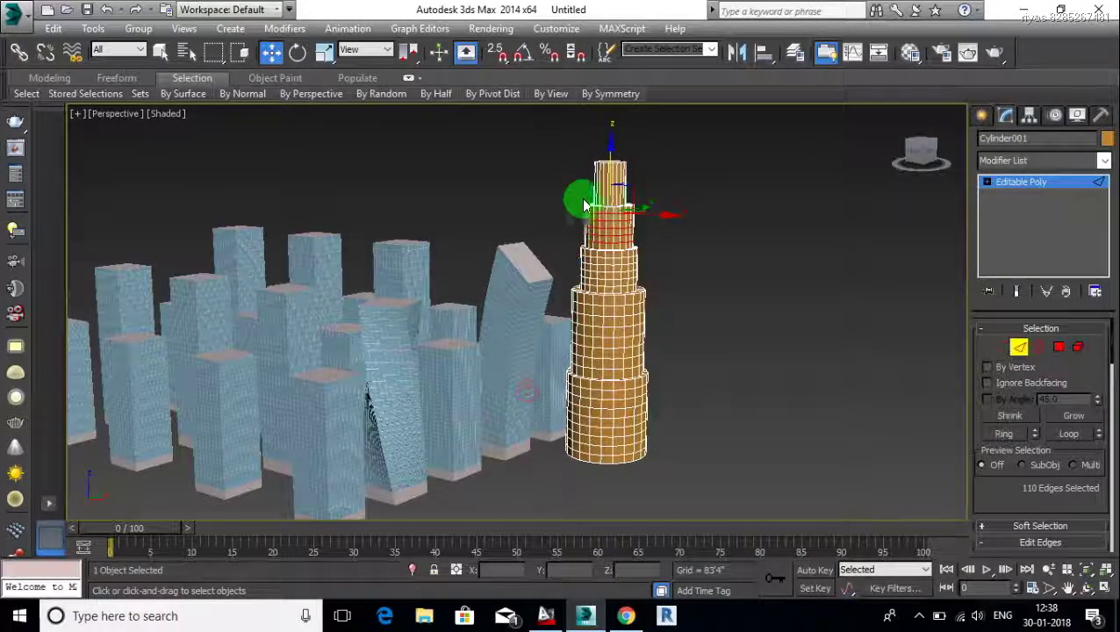
Connect the last tier's edge ring with five loops, then clear the edge selection.
click(1003, 433)
right_click(765, 313)
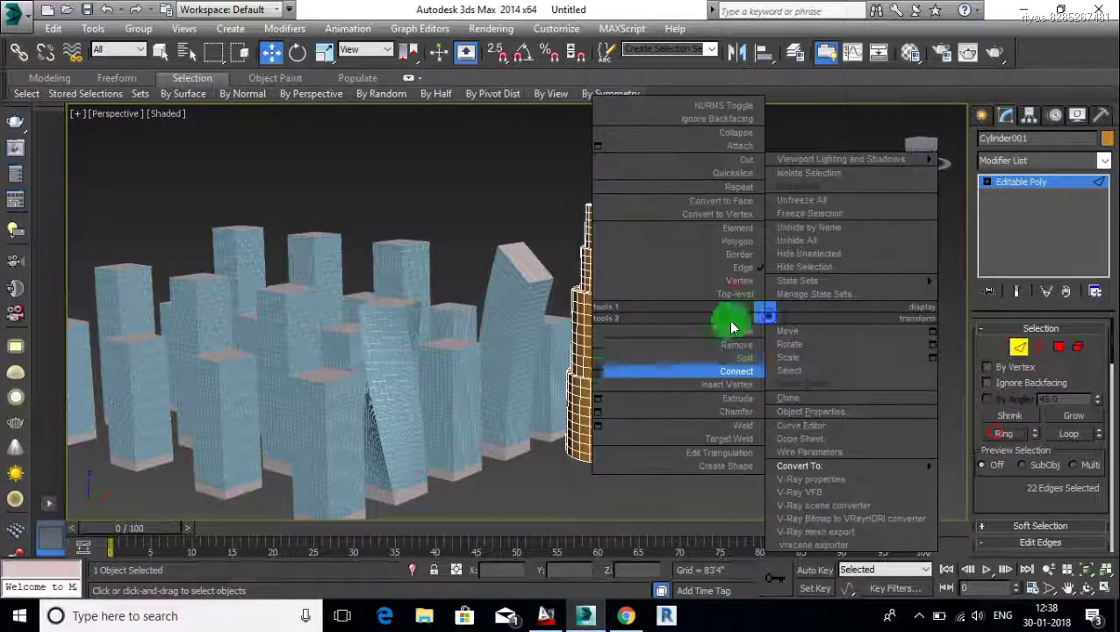
click(595, 375)
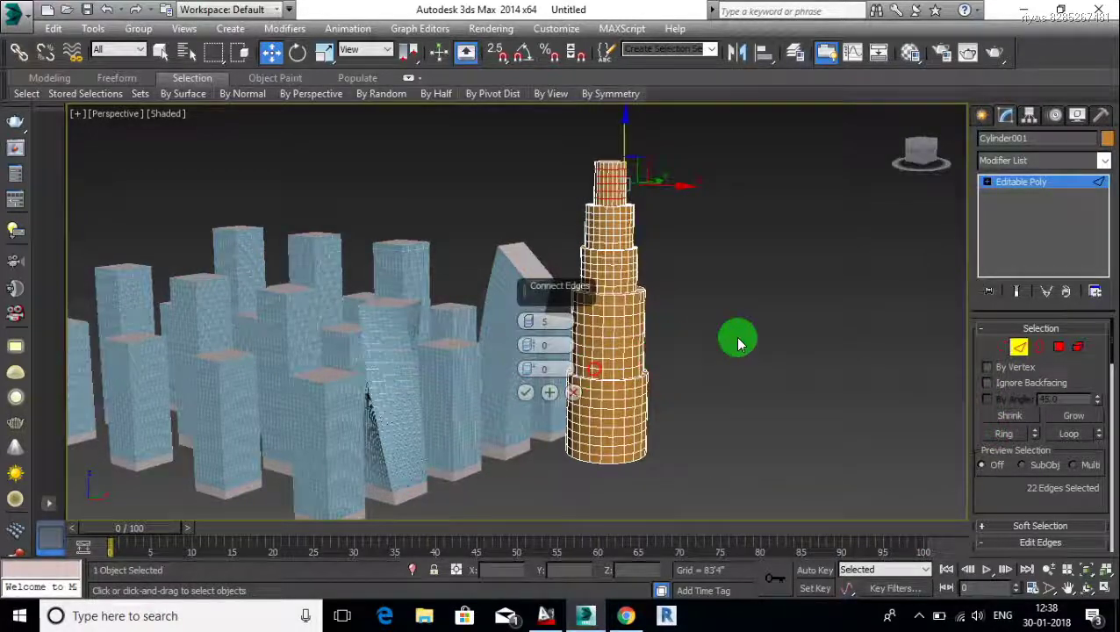
click(525, 393)
click(784, 366)
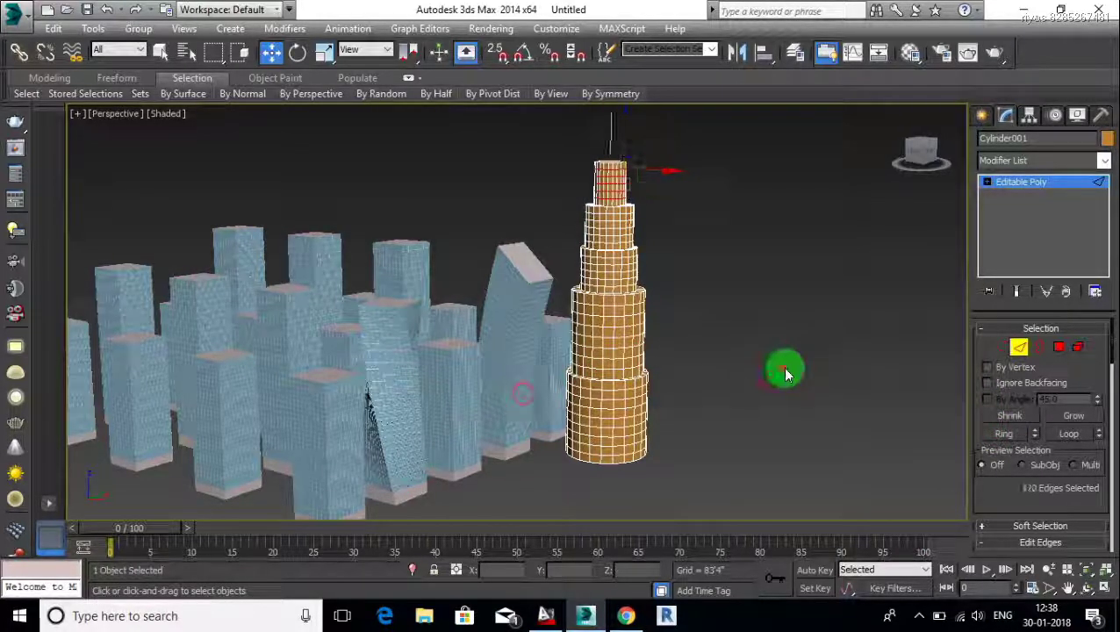
click(1056, 346)
Select the tower's top cap polygon.
alt+middle_drag(780, 260, 570, 235)
scroll(627, 193, up, 5)
click(630, 211)
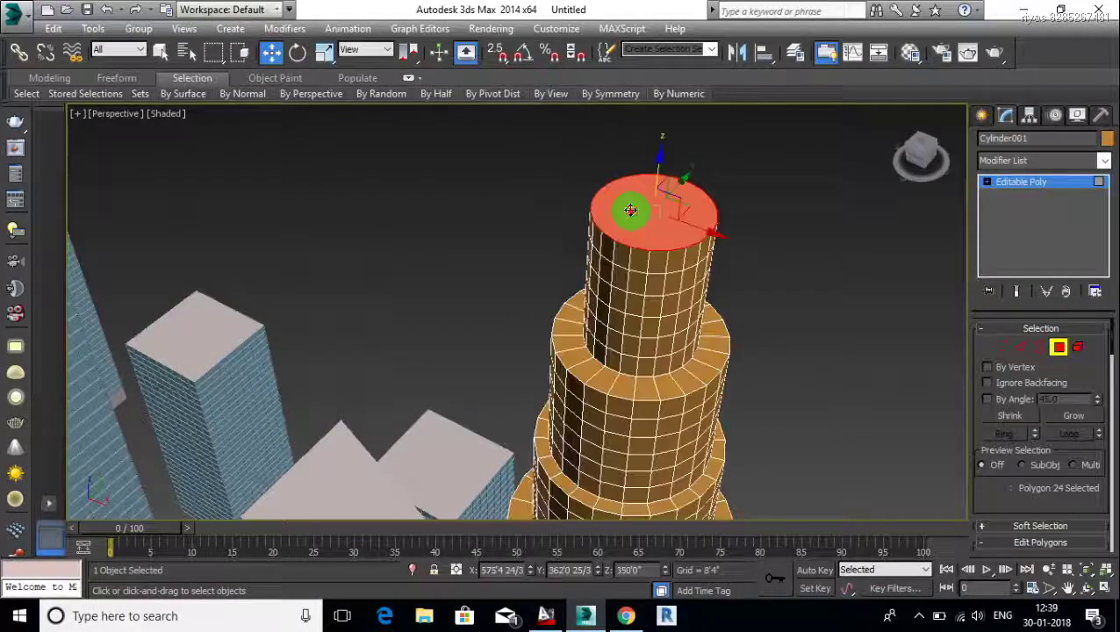
right_click(630, 211)
click(457, 250)
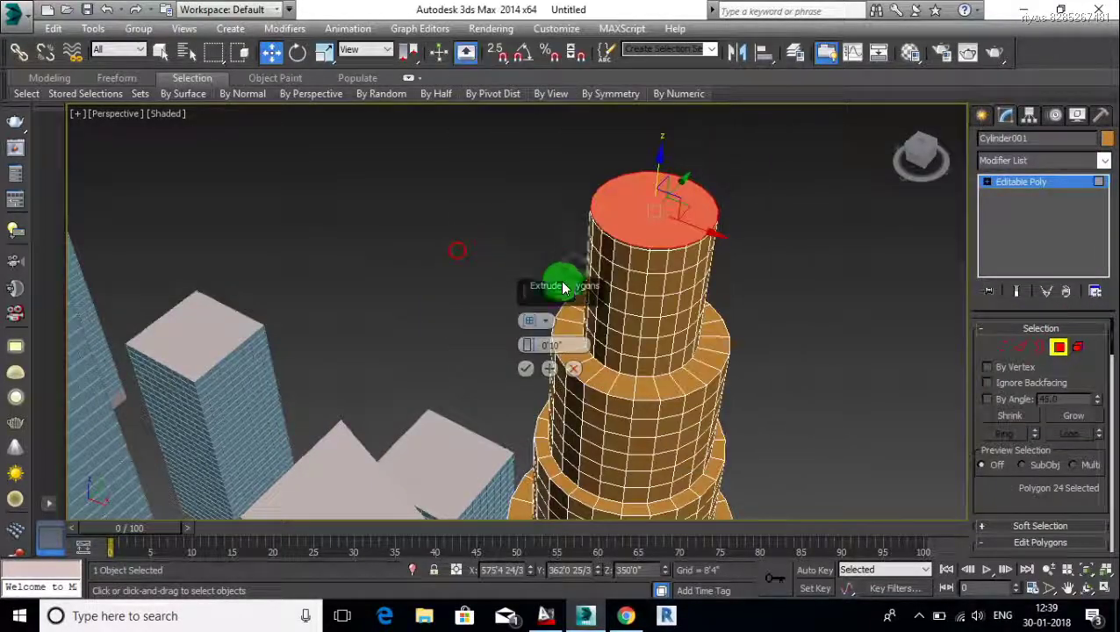
Bevel the top cap inward to a sharp point about 65' tall.
right_click(782, 262)
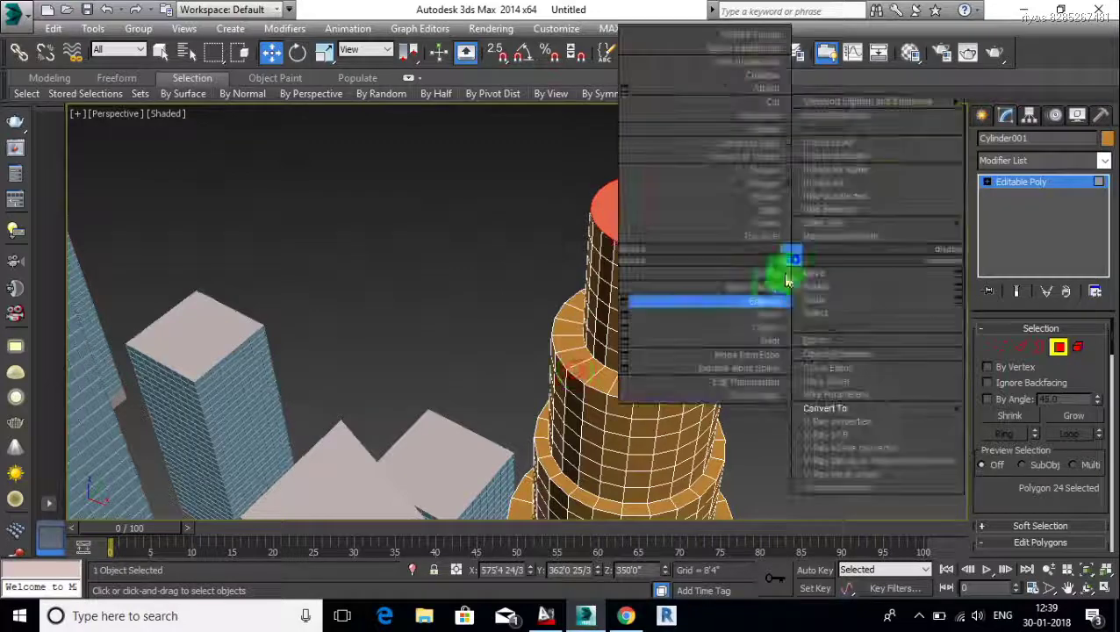
click(625, 312)
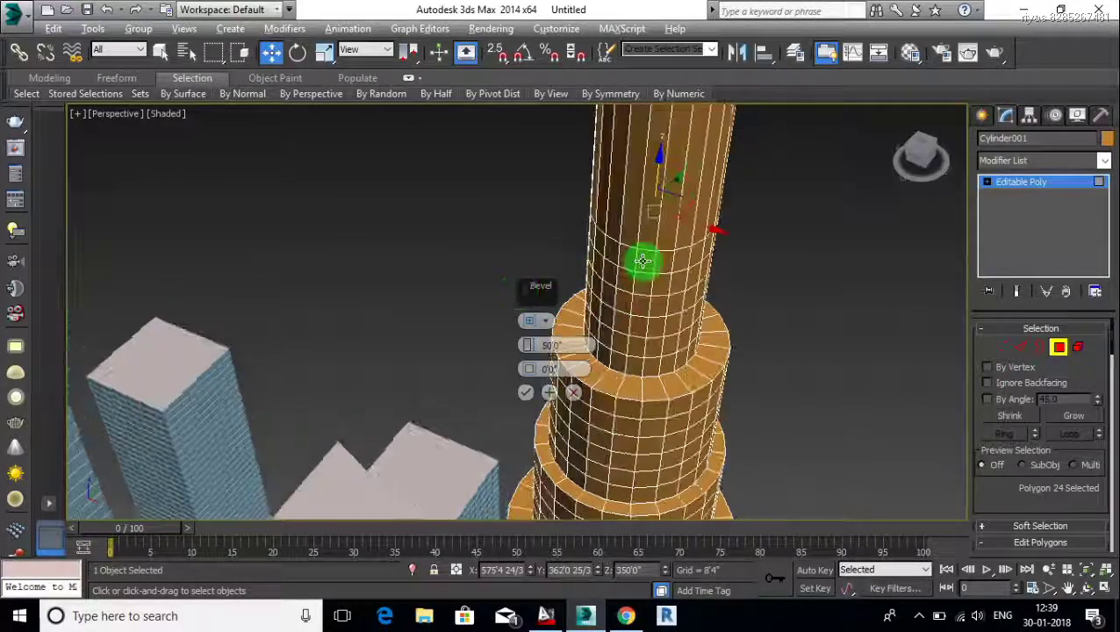
scroll(643, 257, down, 5)
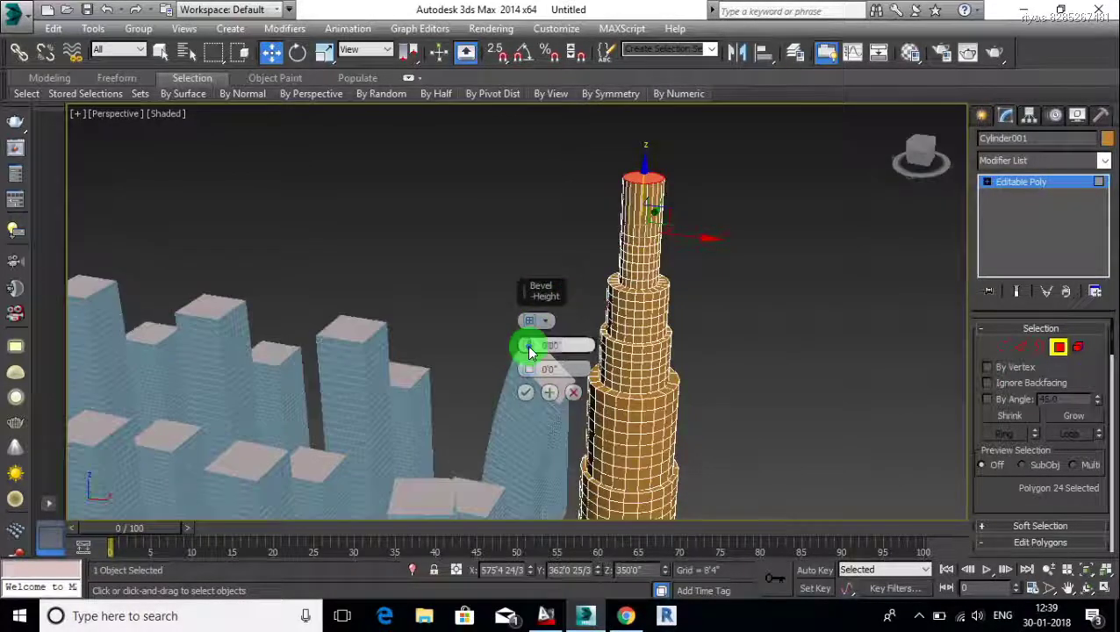
mouse_move(526, 363)
mouse_down()
mouse_move(528, 326)
mouse_move(570, 532)
mouse_move(494, 390)
mouse_move(545, 172)
mouse_move(493, 261)
mouse_up()
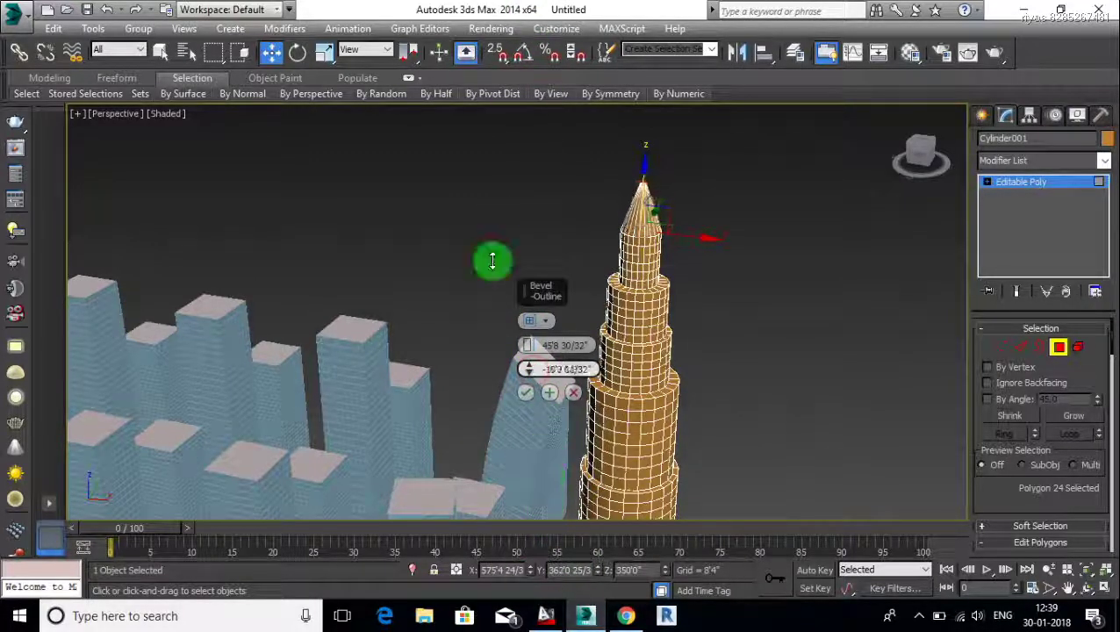
click(530, 346)
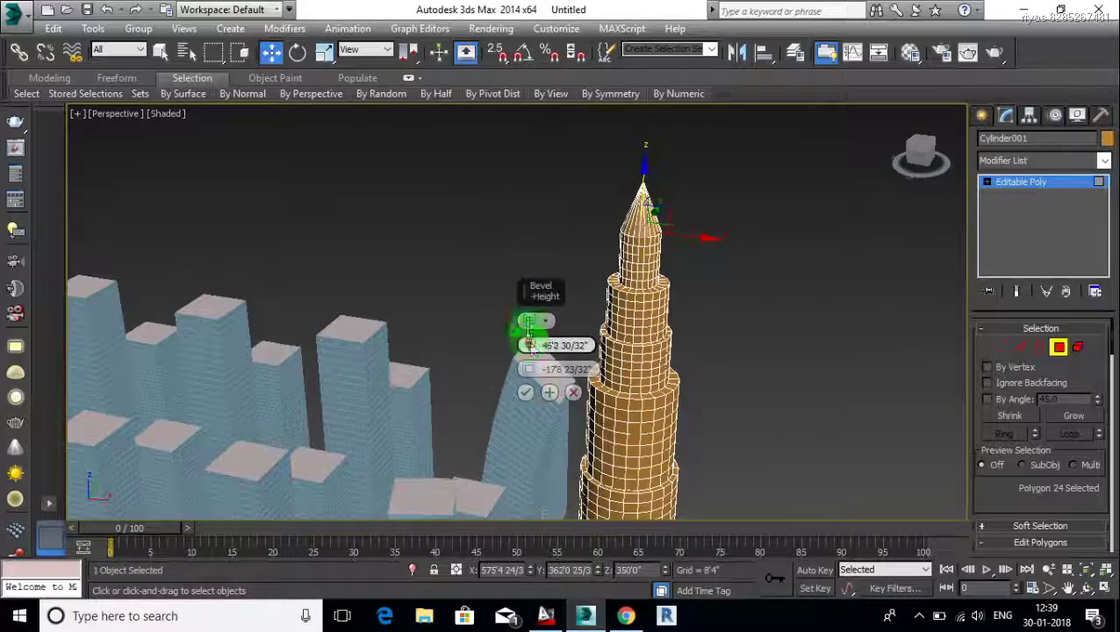
mouse_move(530, 345)
mouse_down()
mouse_move(497, 219)
mouse_move(489, 421)
mouse_up()
click(524, 394)
scroll(783, 344, down, 5)
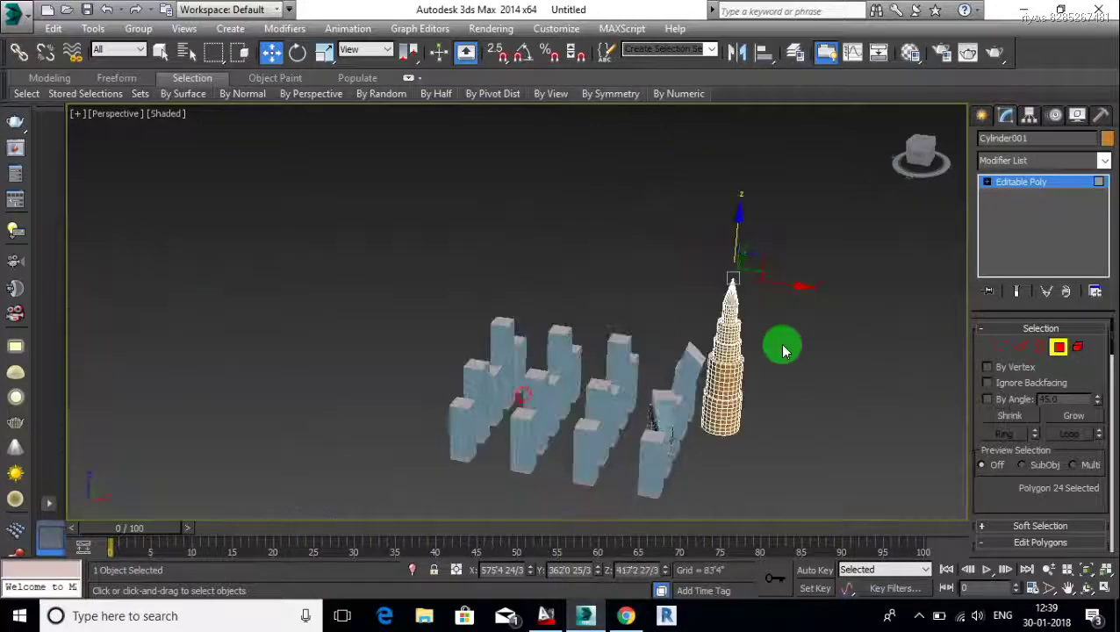
Select all of Cylinder001 as one element, show its Material IDs rollout, and return to Polygon level.
click(1078, 345)
click(680, 327)
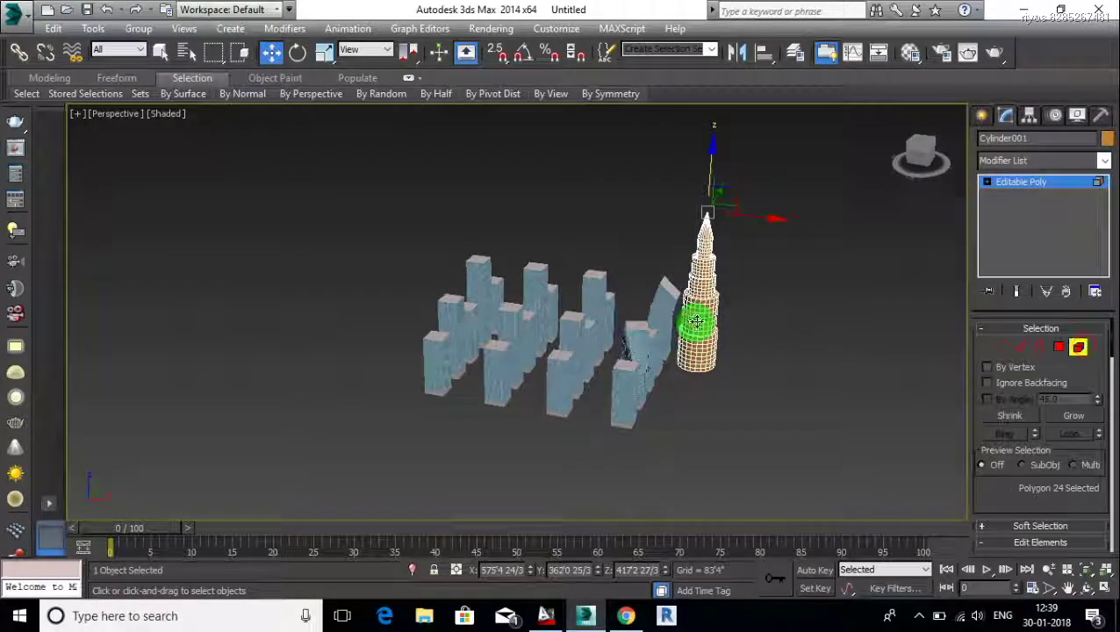
right_click(987, 498)
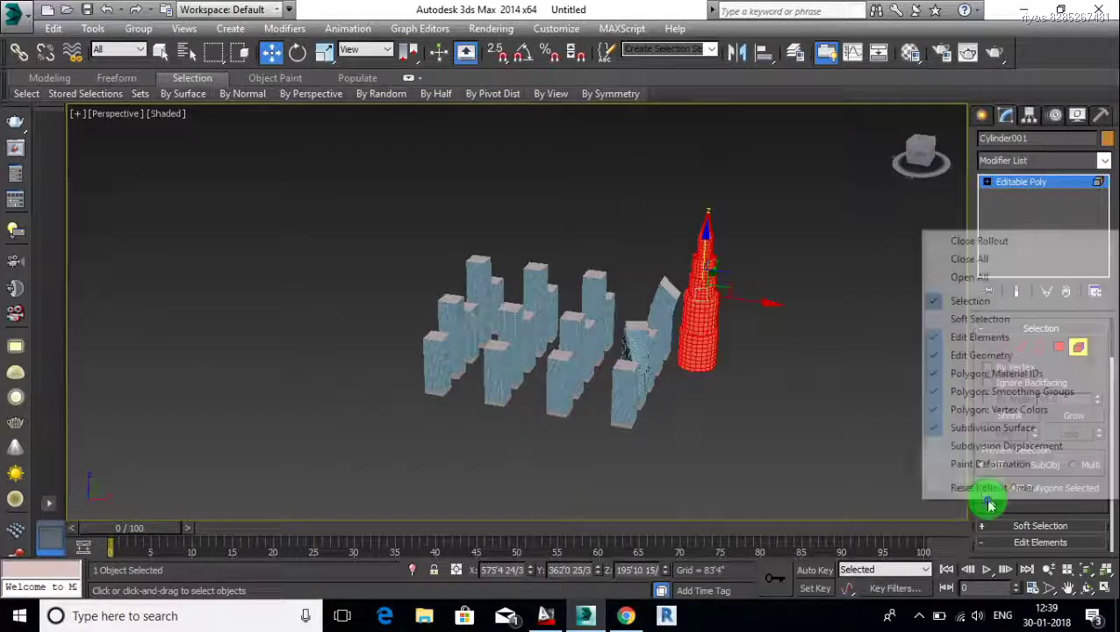
click(995, 372)
click(1069, 519)
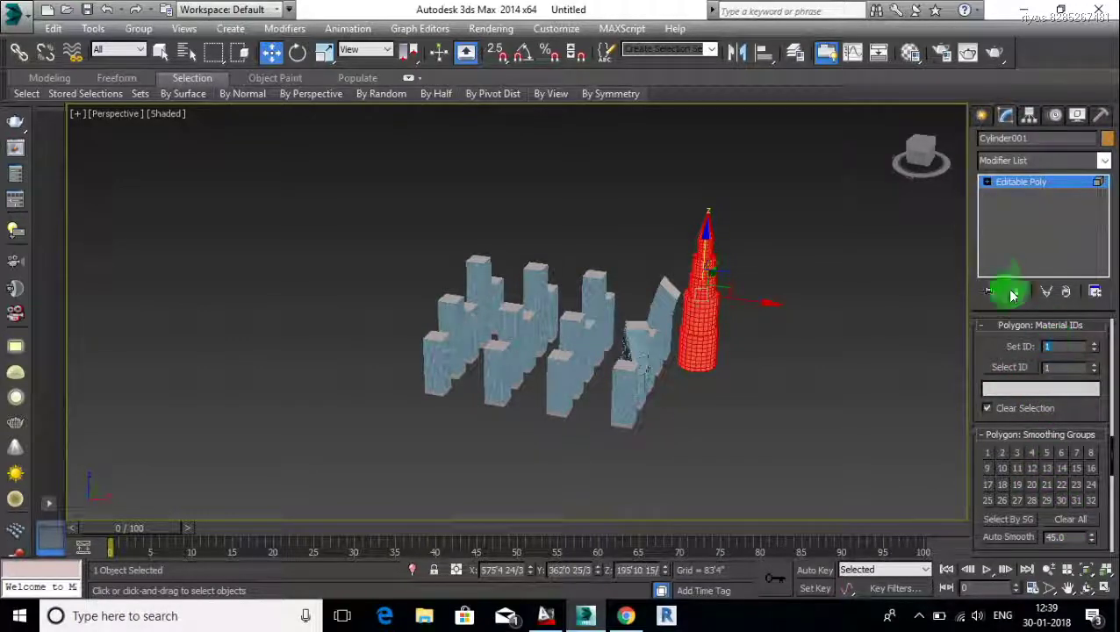
click(986, 182)
click(1018, 234)
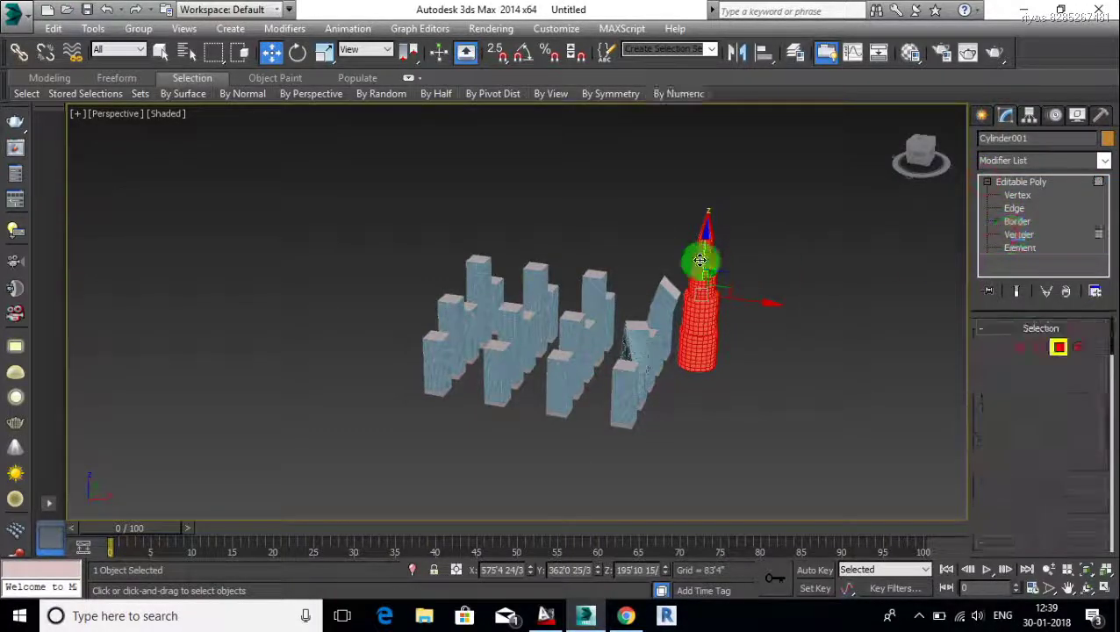
scroll(700, 196, up, 2)
mouse_move(744, 311)
alt+middle_down()
mouse_move(745, 380)
mouse_move(713, 439)
alt+middle_up()
alt+click(725, 400)
alt+middle_drag(724, 401, 733, 467)
Frame the tower in the Top viewport.
scroll(732, 468, up, 3)
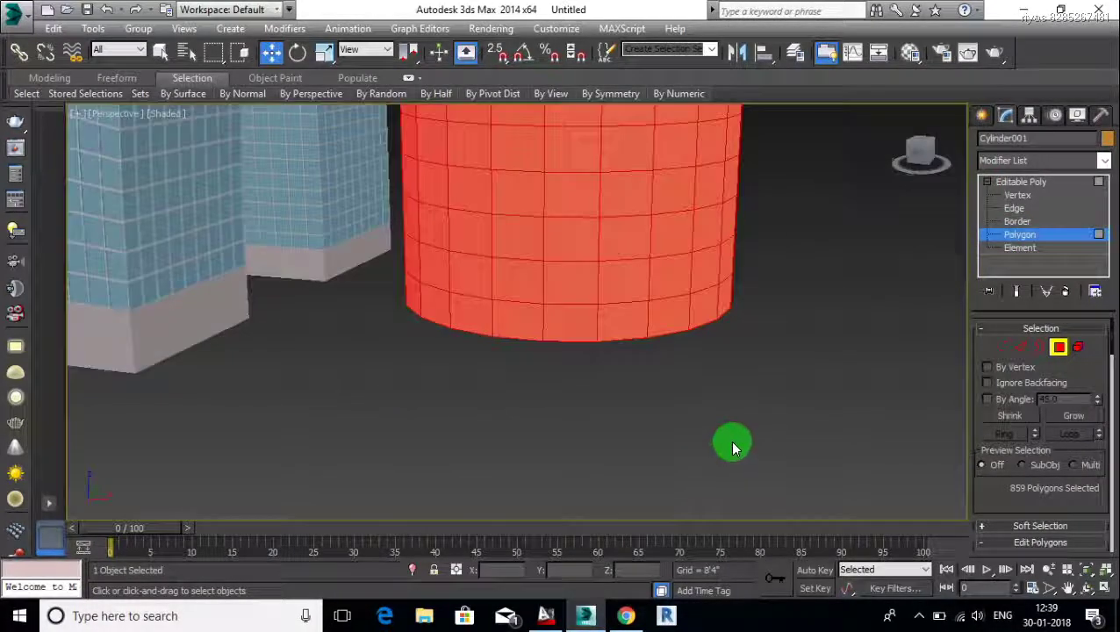
scroll(736, 437, down, 2)
key(alt+w)
right_click(794, 202)
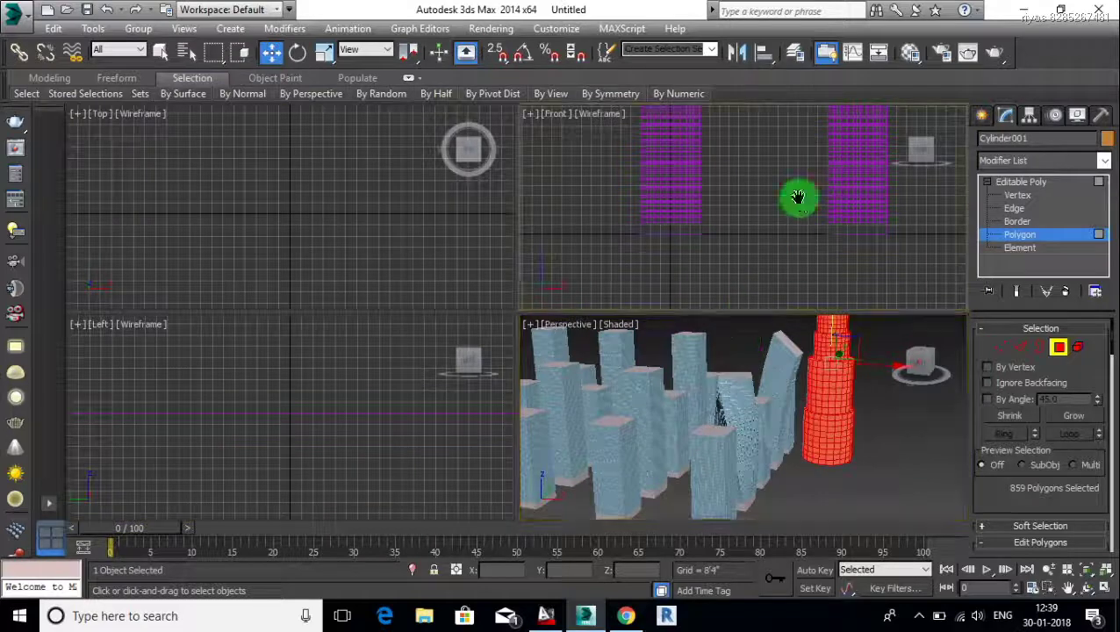
key(z)
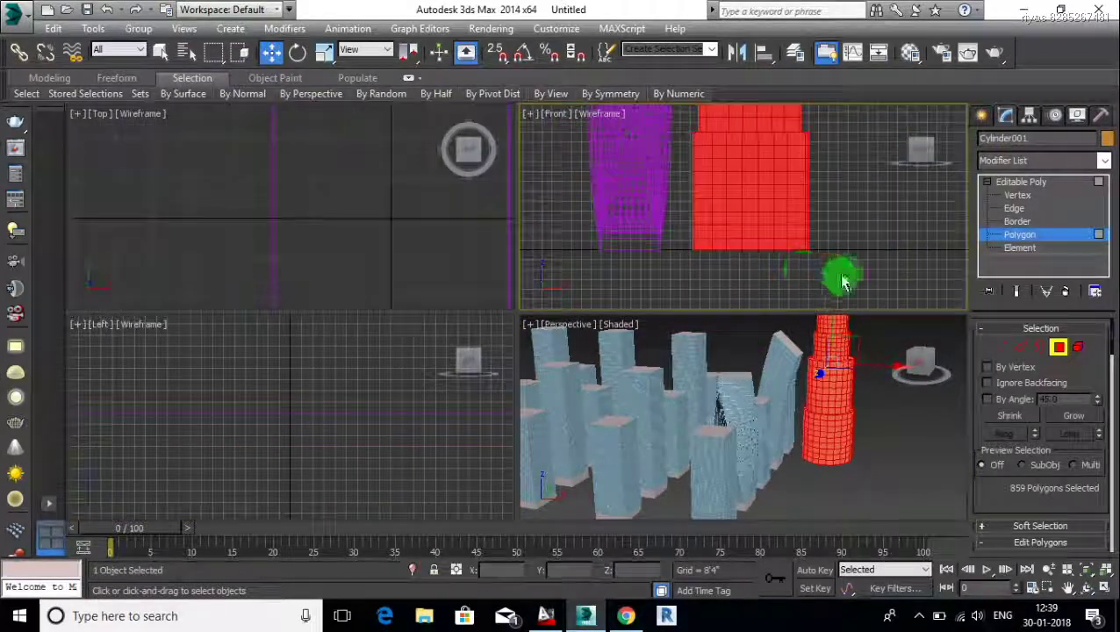
right_click(821, 430)
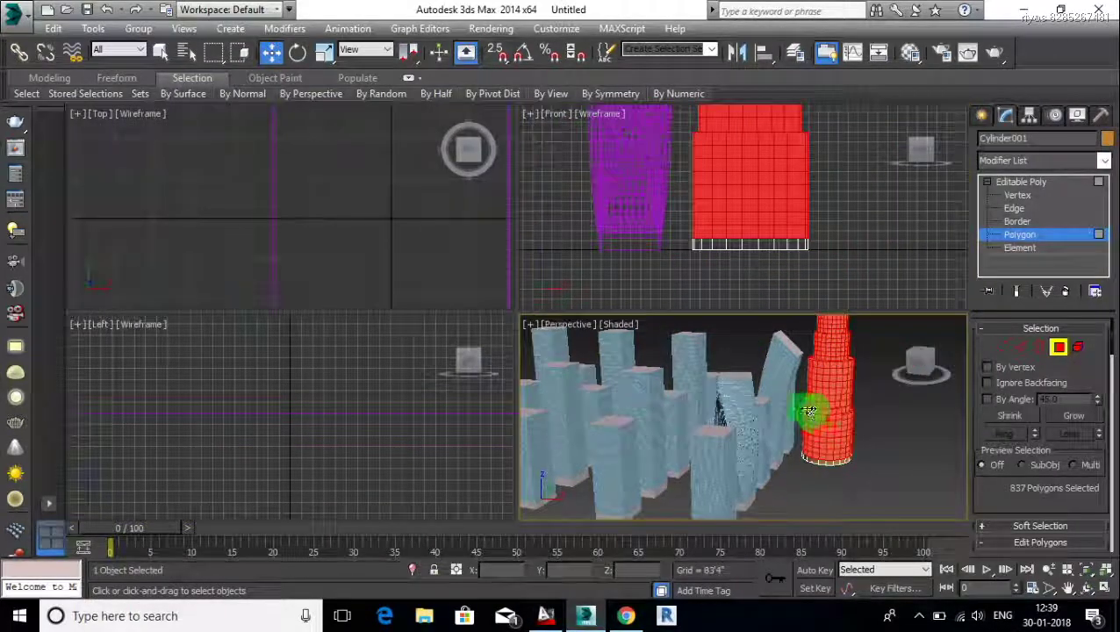
right_click(335, 250)
key(alt+w)
key(alt+w)
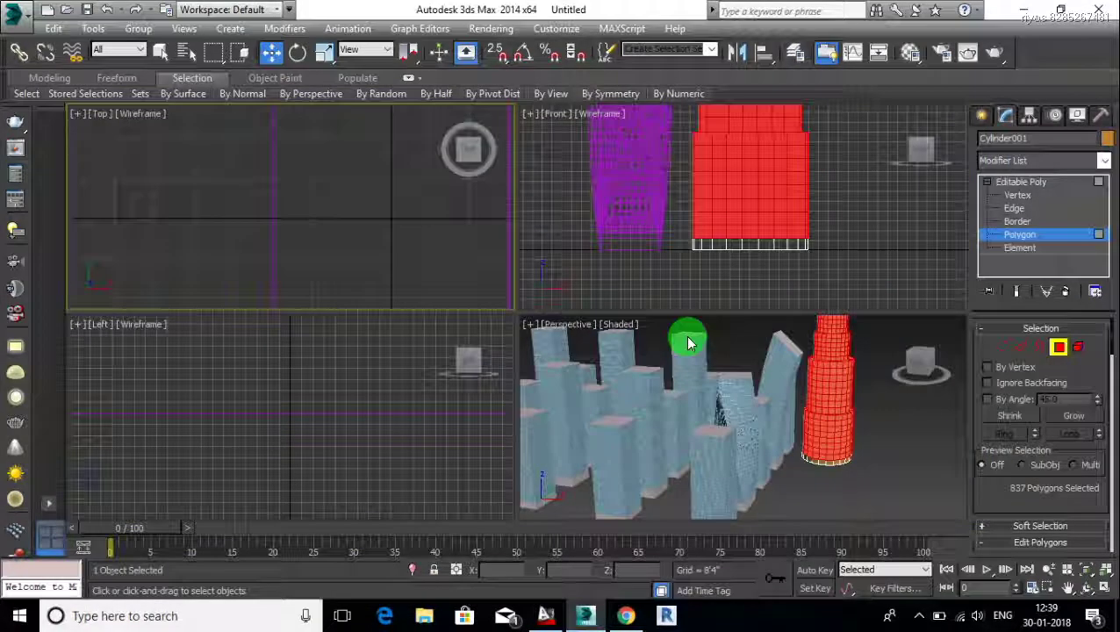
key(alt+w)
key(z)
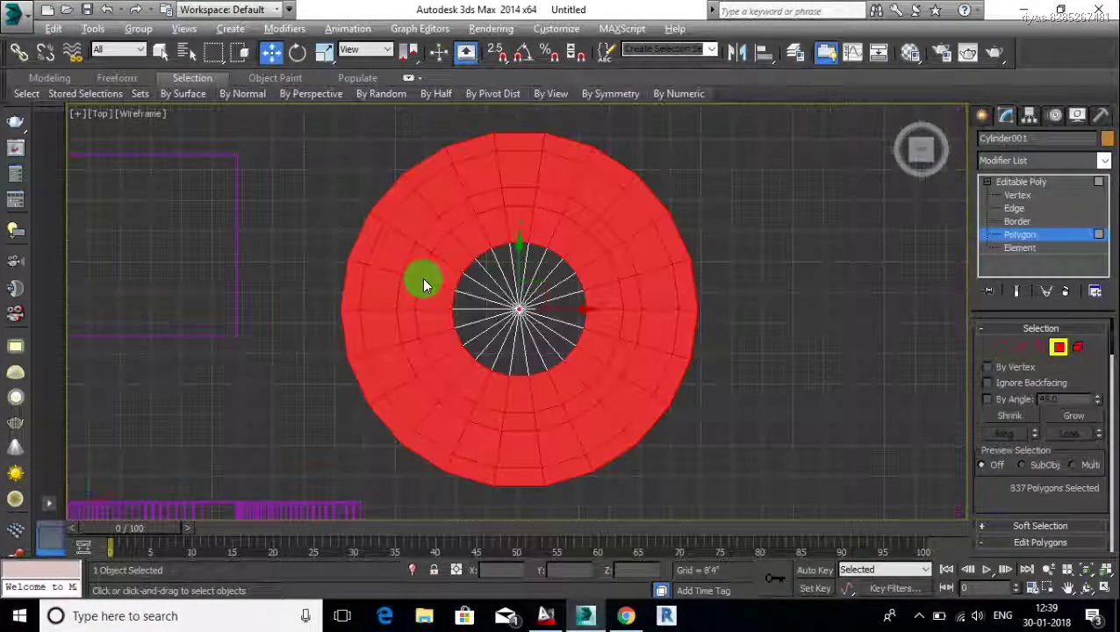
middle_drag(432, 280, 425, 274)
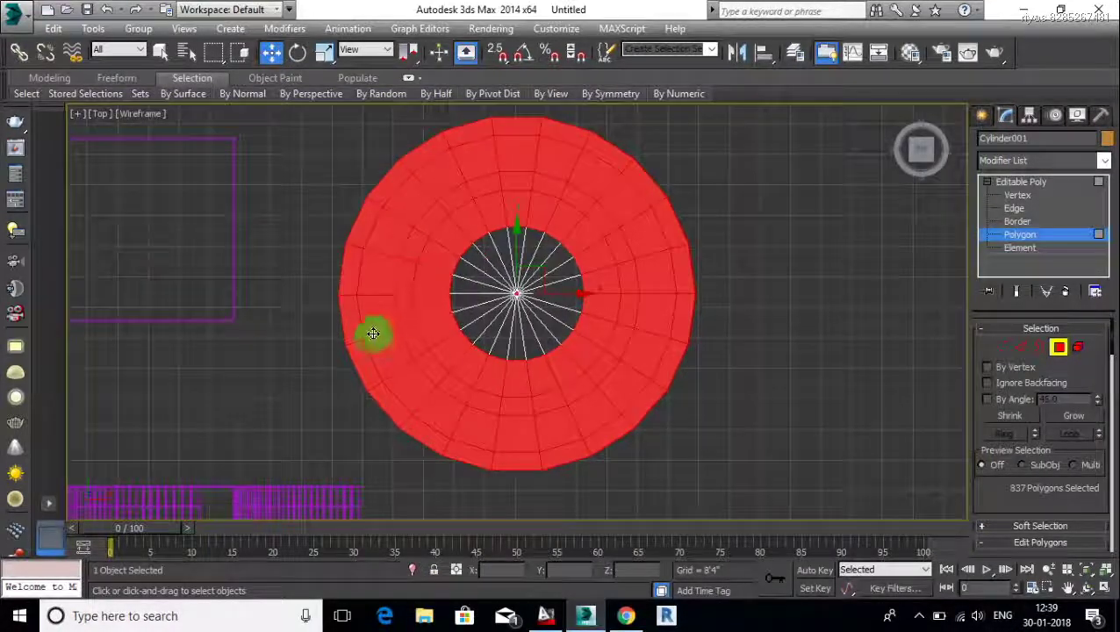
Deselect the tier-top ring faces and spire cap, leaving 748 polygons selected.
alt+drag(355, 331, 377, 192)
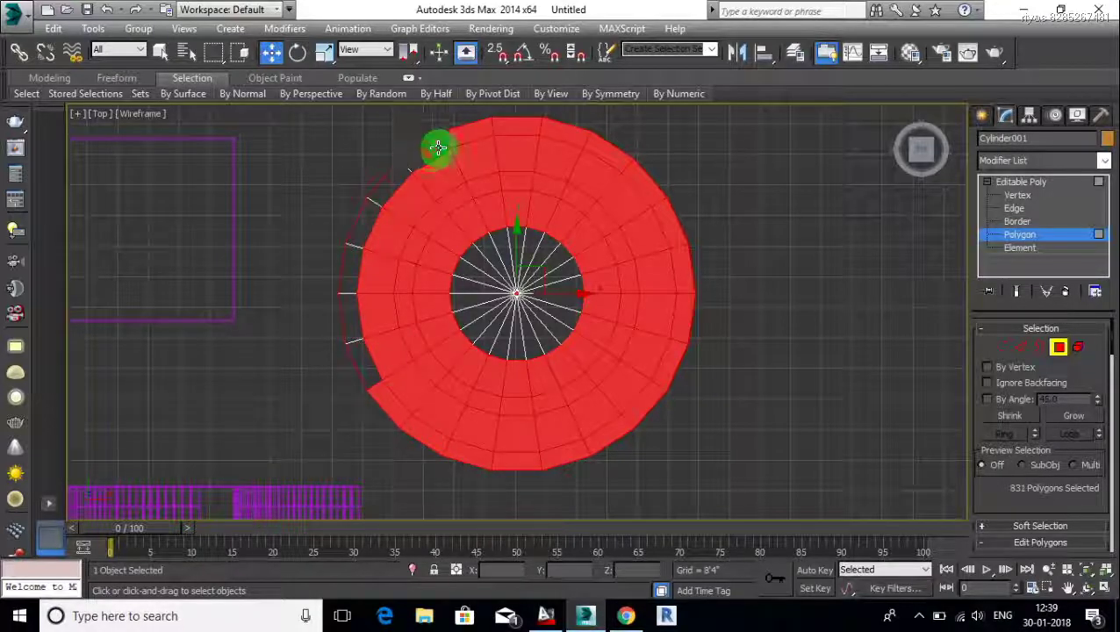
alt+drag(511, 127, 602, 147)
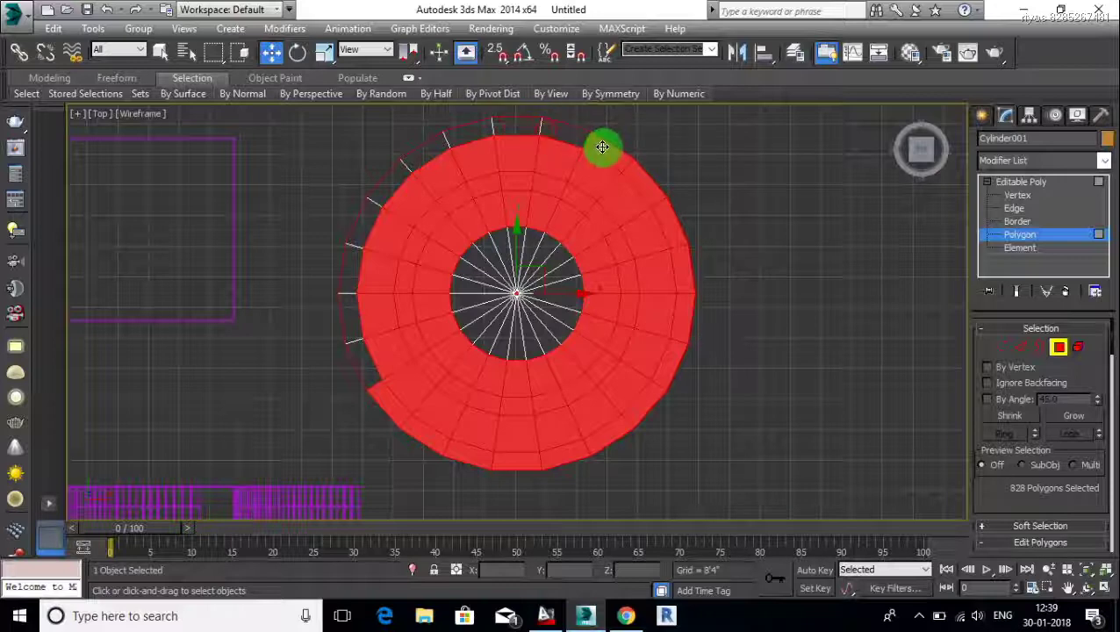
alt+drag(633, 186, 681, 273)
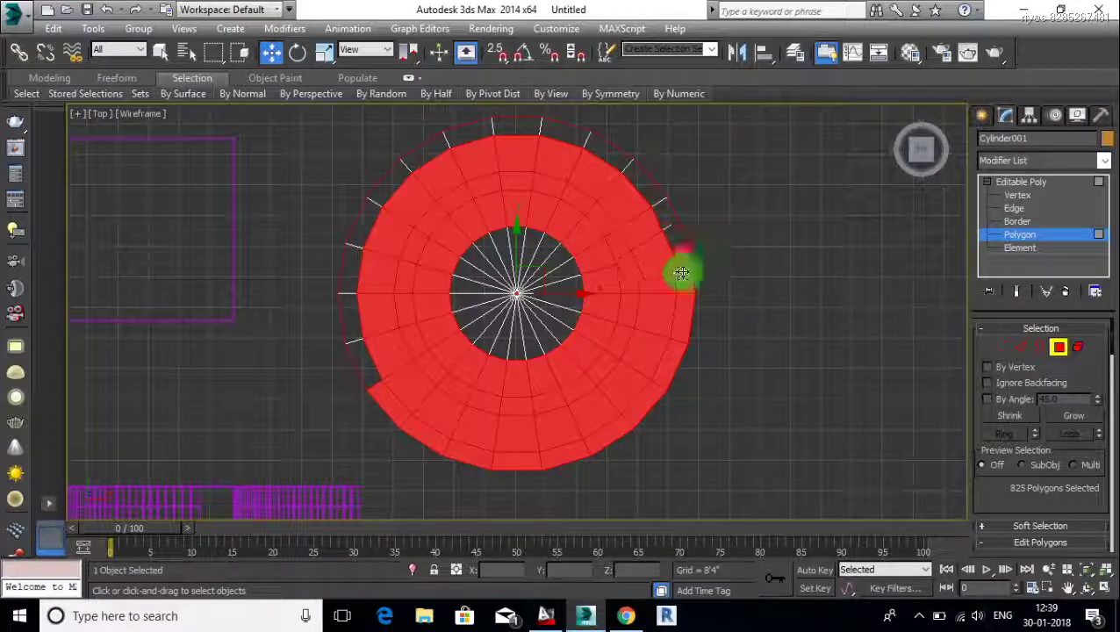
mouse_move(668, 358)
alt+mouse_down()
mouse_move(639, 405)
mouse_move(550, 454)
mouse_move(508, 462)
mouse_move(442, 449)
mouse_move(395, 419)
mouse_move(400, 393)
mouse_move(507, 430)
mouse_move(591, 413)
alt+mouse_up()
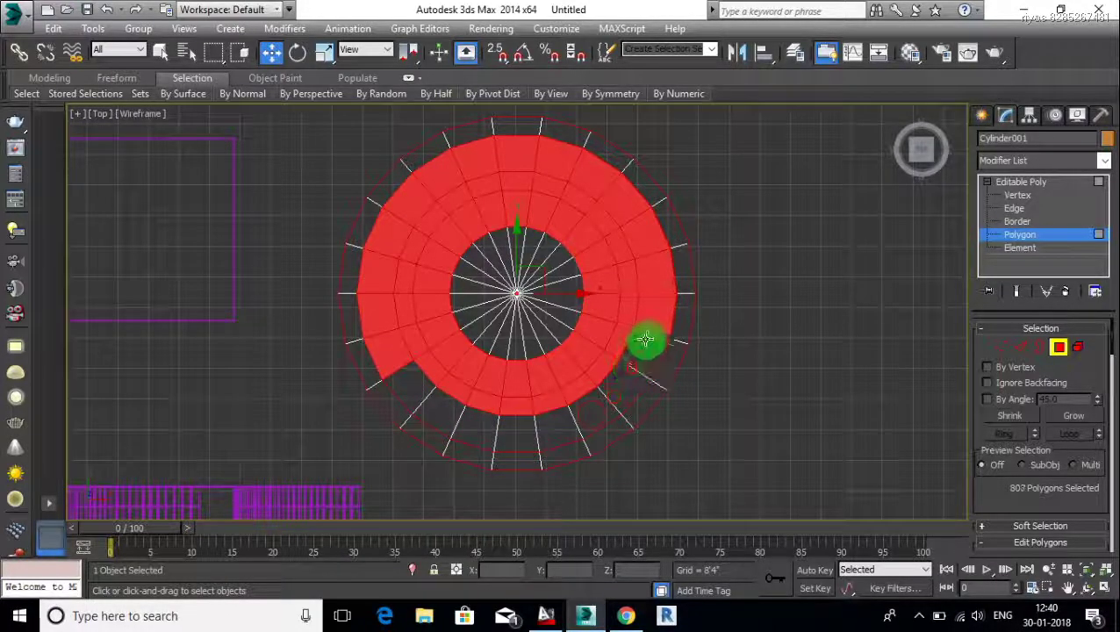
mouse_move(645, 339)
alt+mouse_down()
mouse_move(661, 269)
mouse_move(624, 200)
mouse_move(595, 171)
mouse_move(520, 156)
mouse_move(460, 165)
mouse_move(419, 195)
mouse_move(392, 234)
mouse_move(374, 354)
mouse_move(407, 349)
mouse_move(407, 254)
mouse_move(462, 202)
alt+mouse_up()
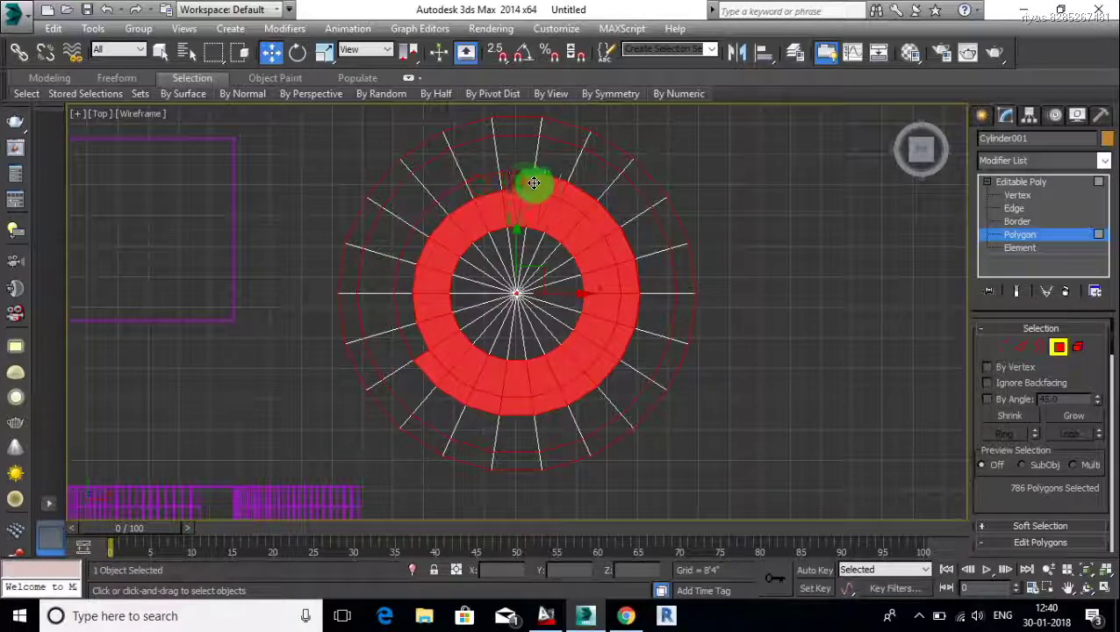
mouse_move(533, 182)
alt+mouse_down()
mouse_move(589, 202)
mouse_move(631, 277)
mouse_move(621, 339)
alt+mouse_up()
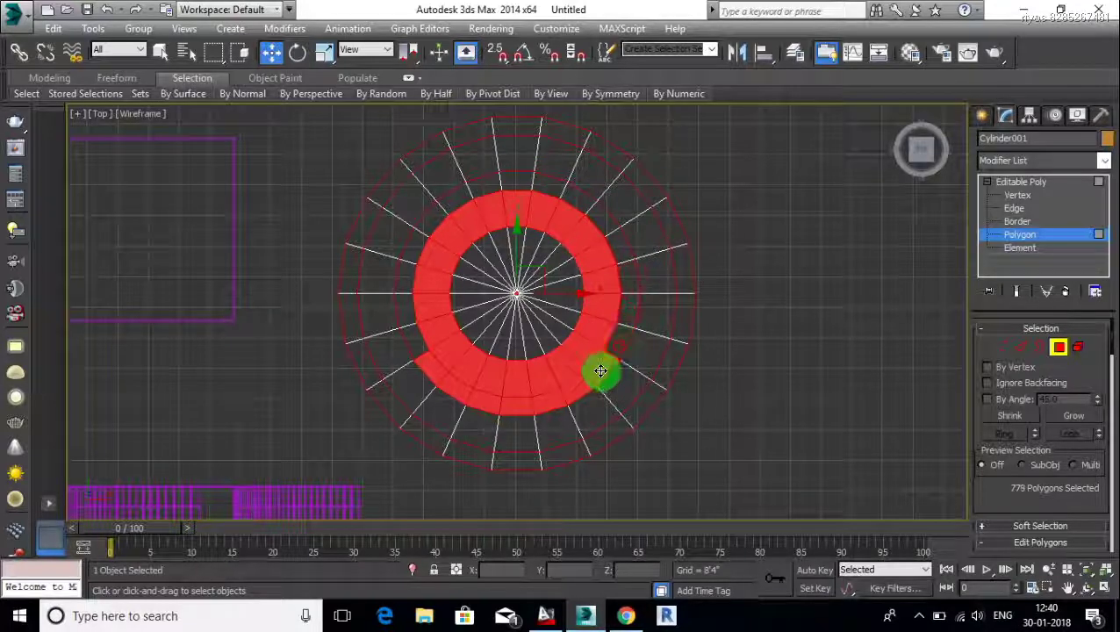
alt+drag(582, 385, 473, 404)
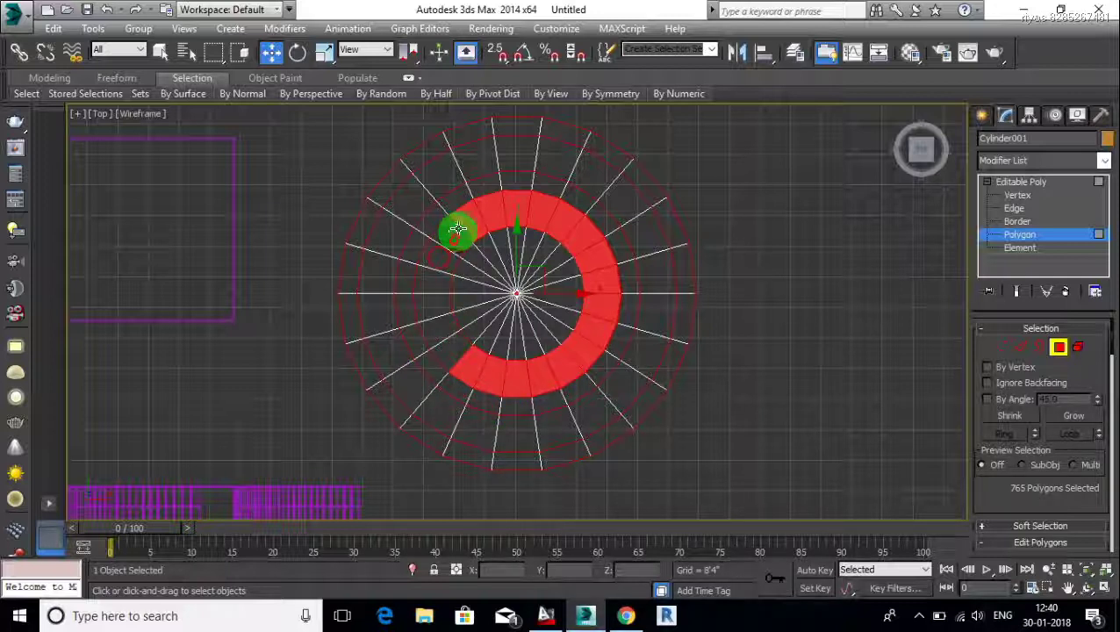
alt+drag(514, 209, 538, 214)
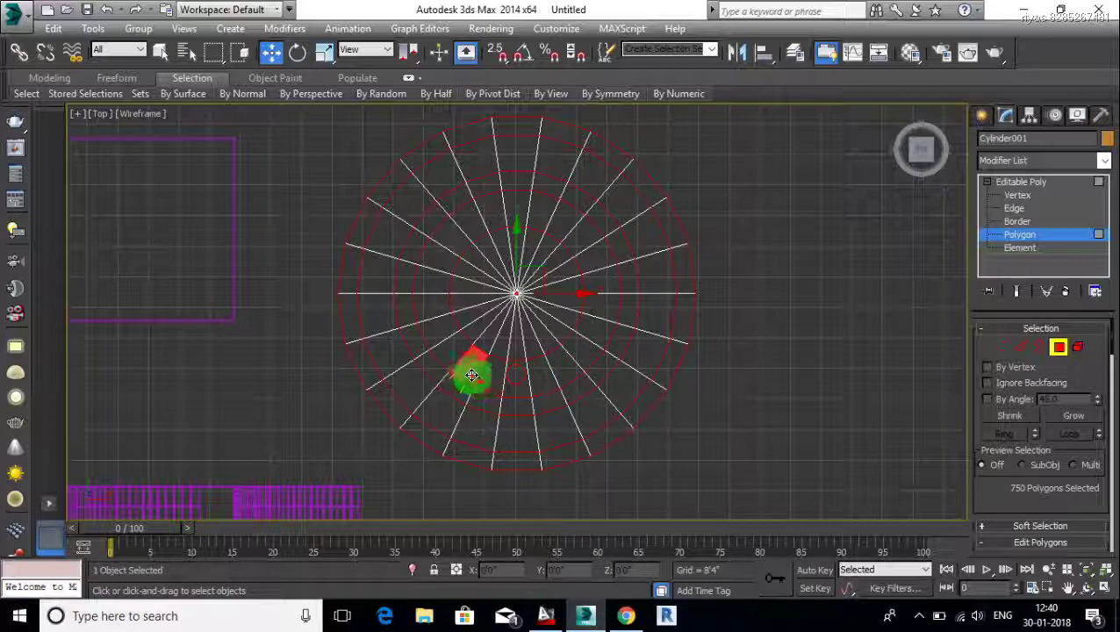
alt+drag(471, 376, 489, 325)
Maximize the Perspective viewport and frame the tower.
scroll(513, 290, up, 3)
scroll(555, 304, up, 3)
scroll(583, 314, up, 2)
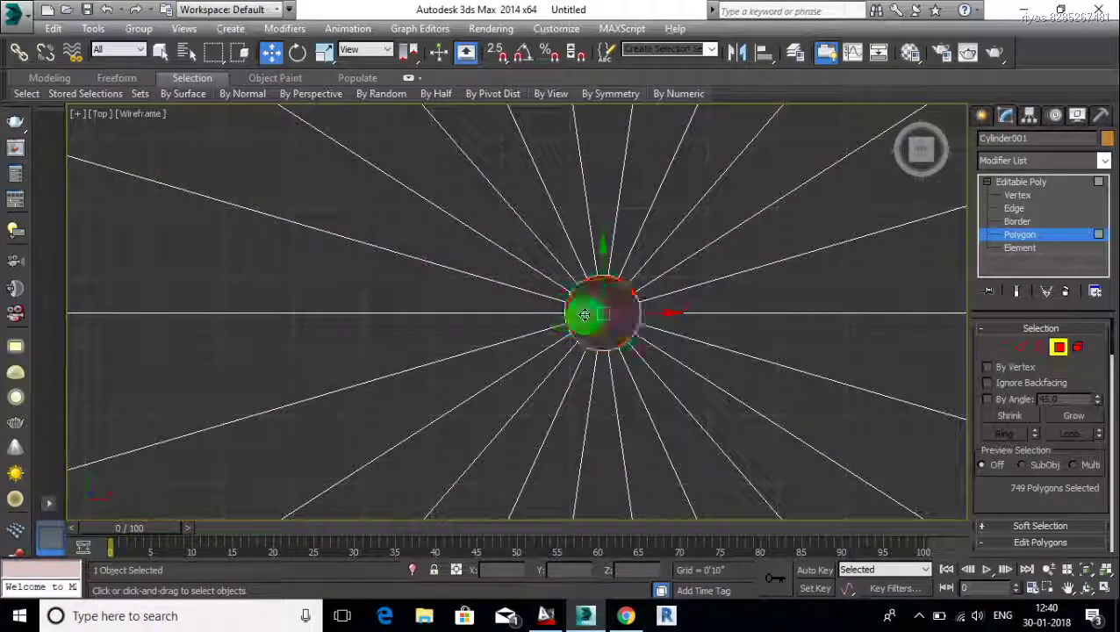
scroll(584, 314, down, 3)
scroll(583, 314, down, 3)
key(alt+w)
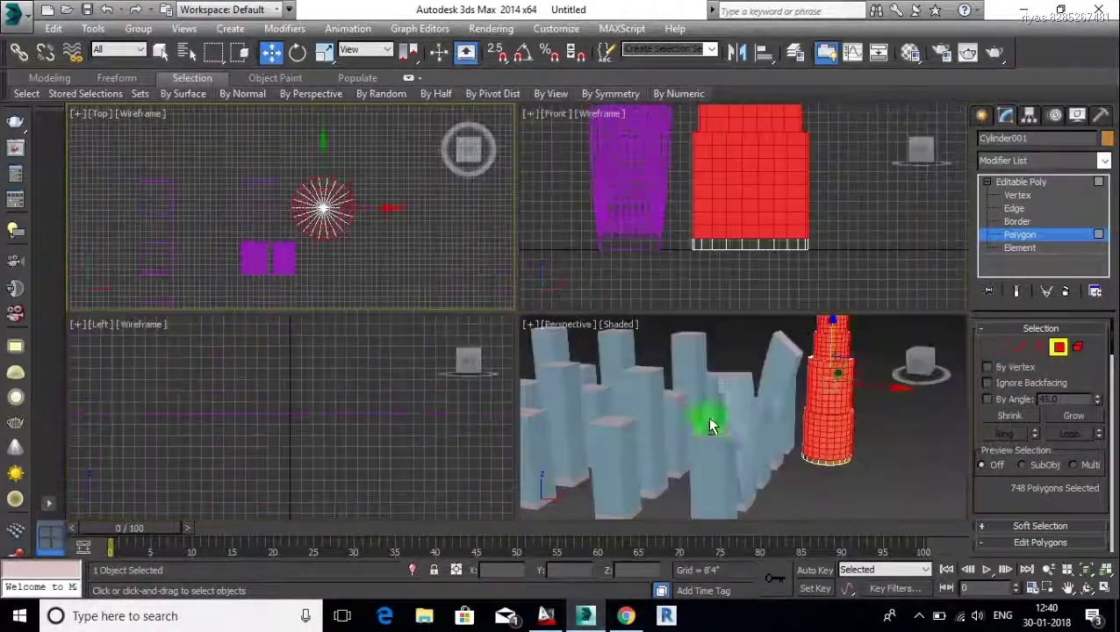
key(alt+w)
middle_drag(699, 369, 634, 425)
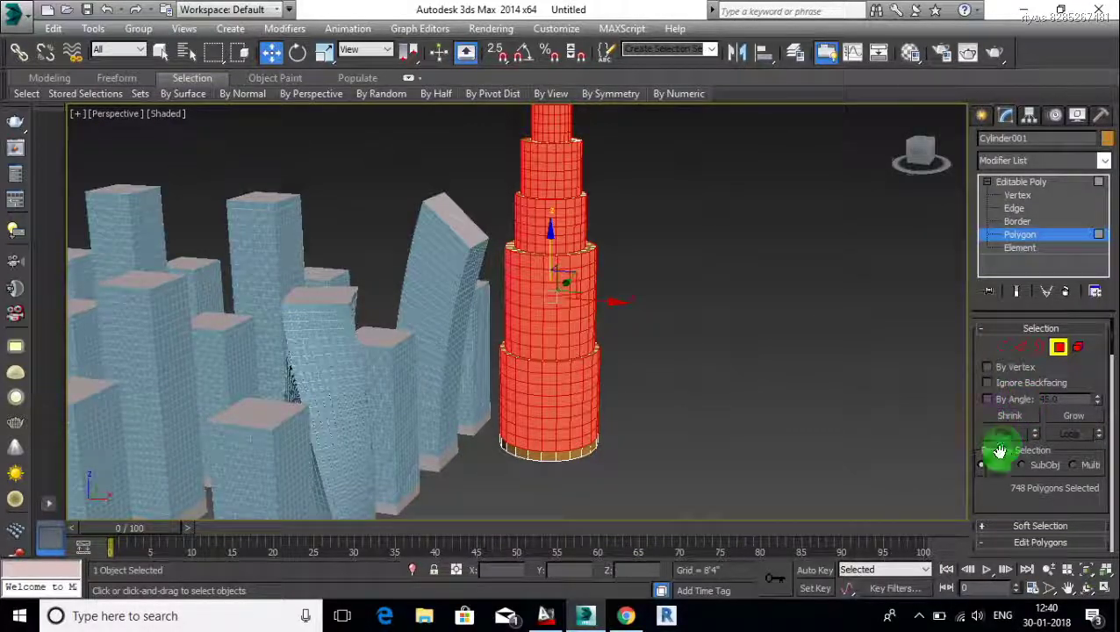
Change the selected faces' material ID in the Polygon: Material IDs rollout.
right_click(986, 485)
click(991, 358)
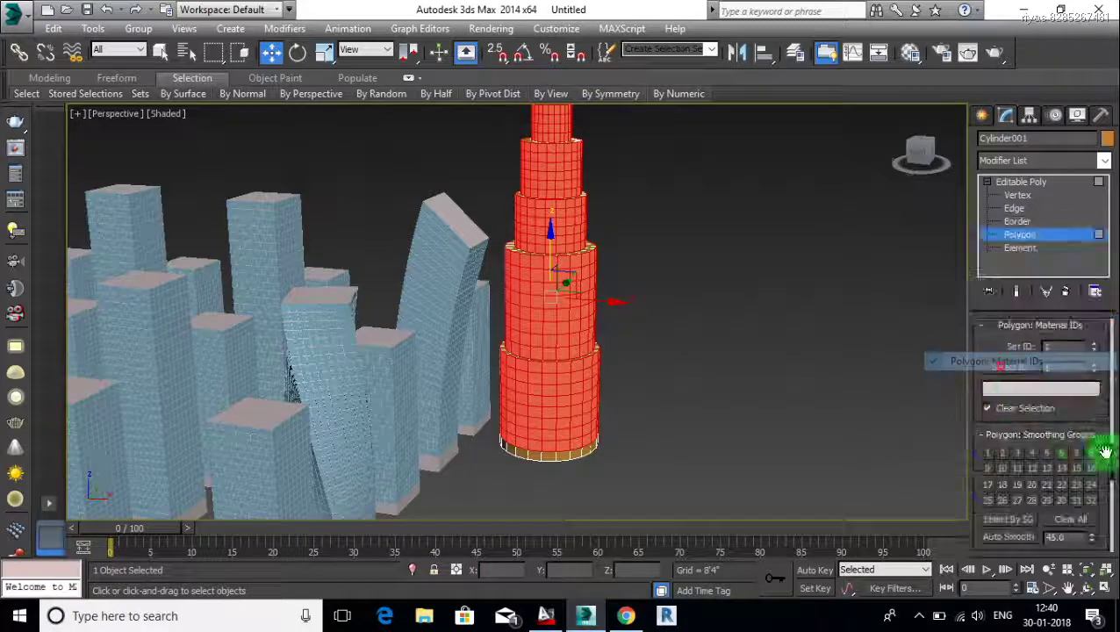
click(1083, 344)
text(2)
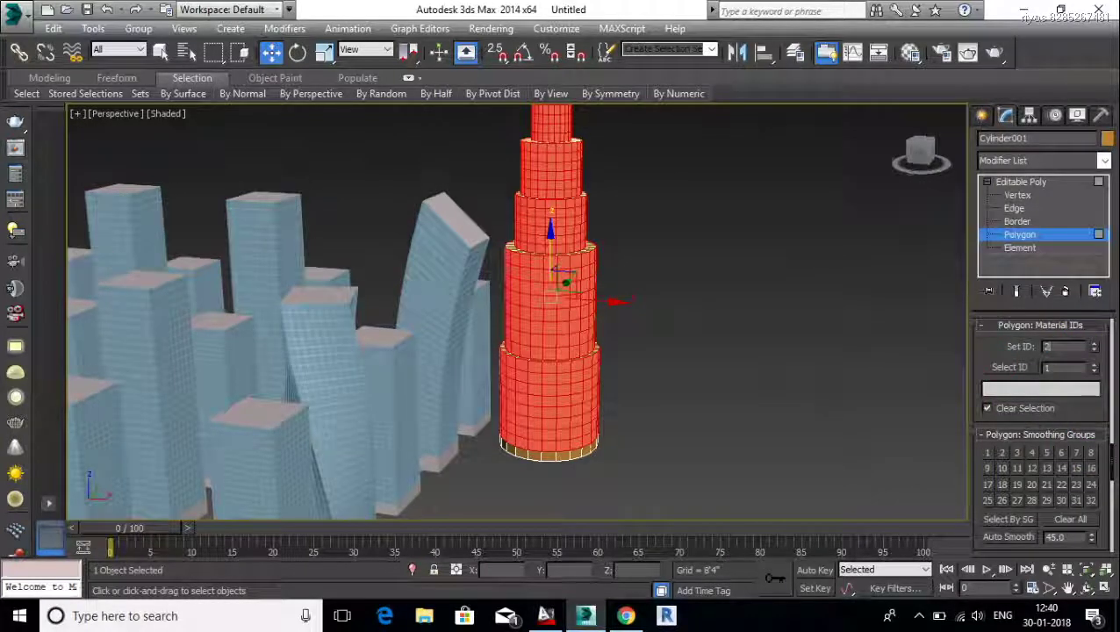
scroll(579, 281, up, 4)
Bevel the faces By Polygon with a -0'2" outline and zero height.
right_click(685, 351)
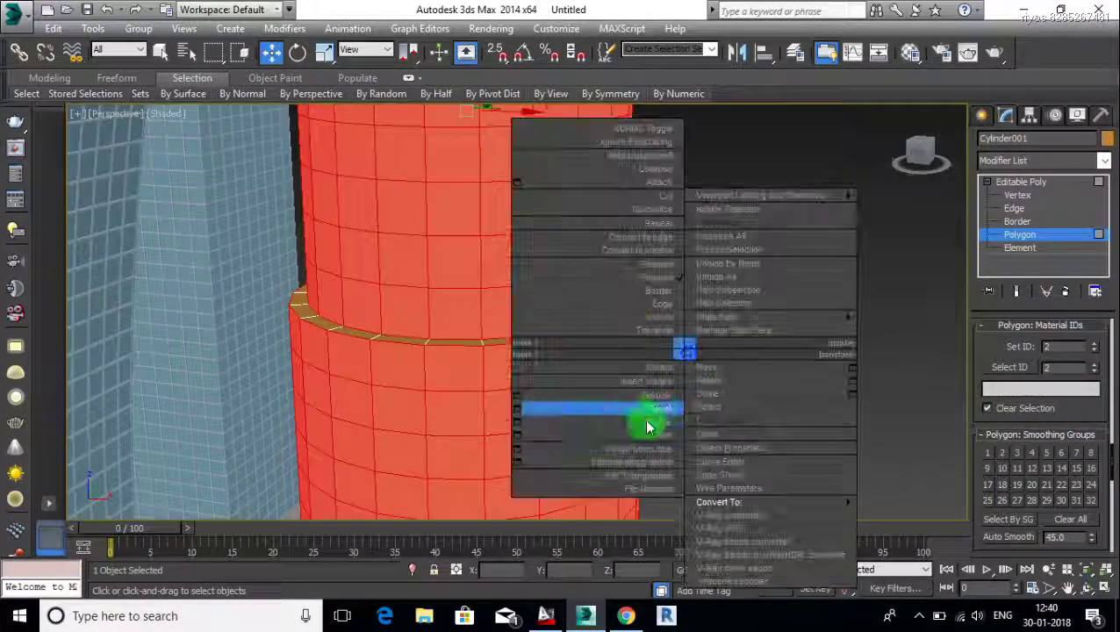
click(517, 409)
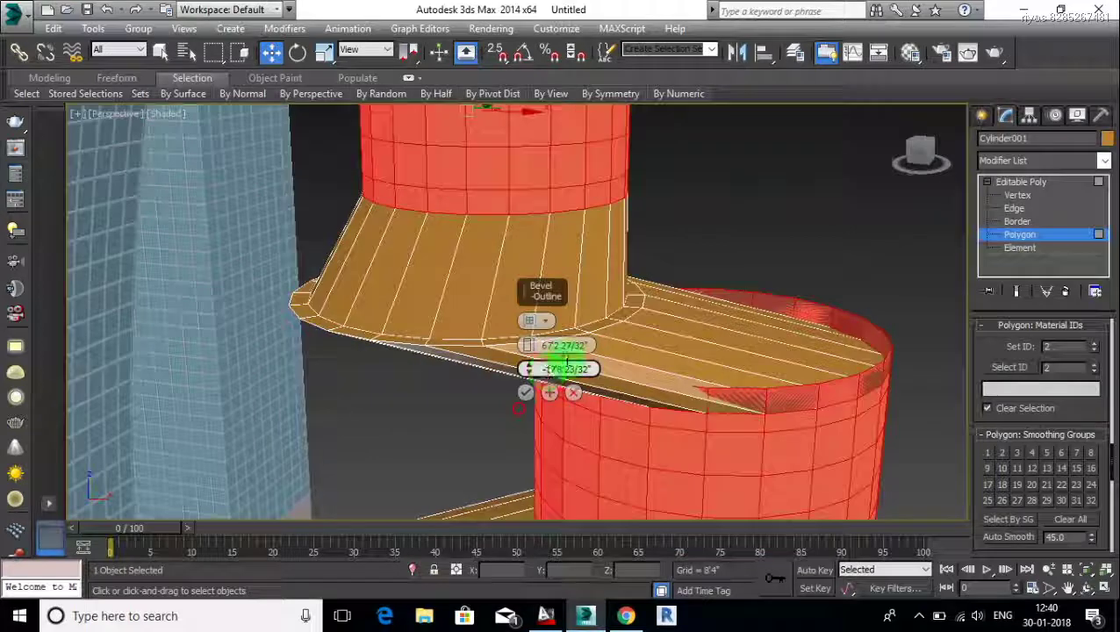
click(538, 322)
click(569, 364)
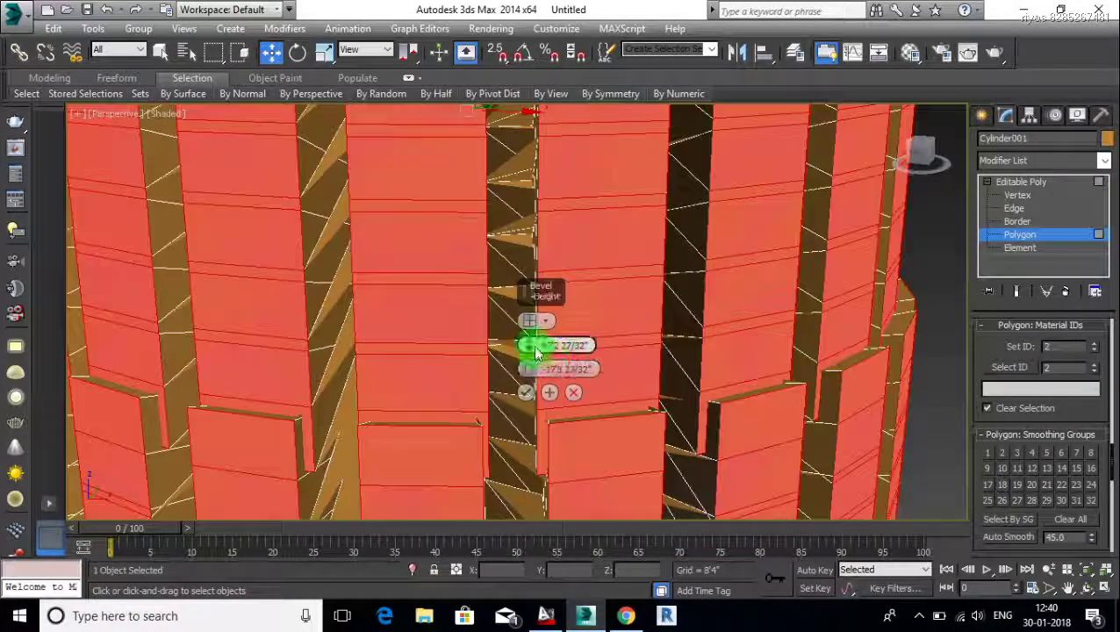
right_click(530, 345)
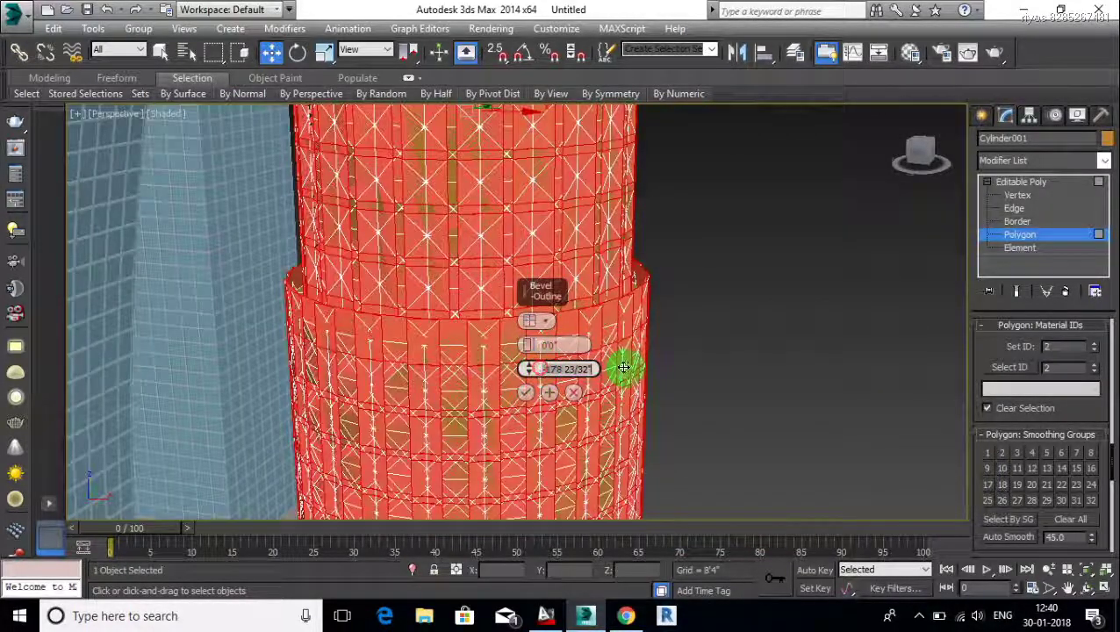
text(-0'2)
key(Return)
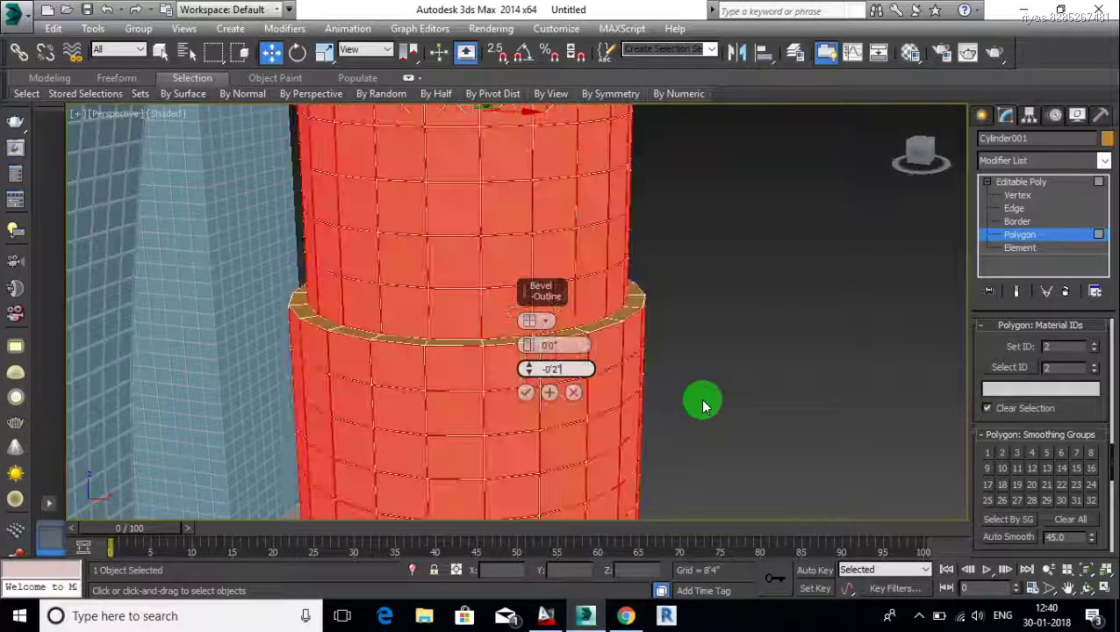
key(Return)
Recess the inset window panels about 0'8" and commit the bevel.
middle_drag(508, 382, 443, 329)
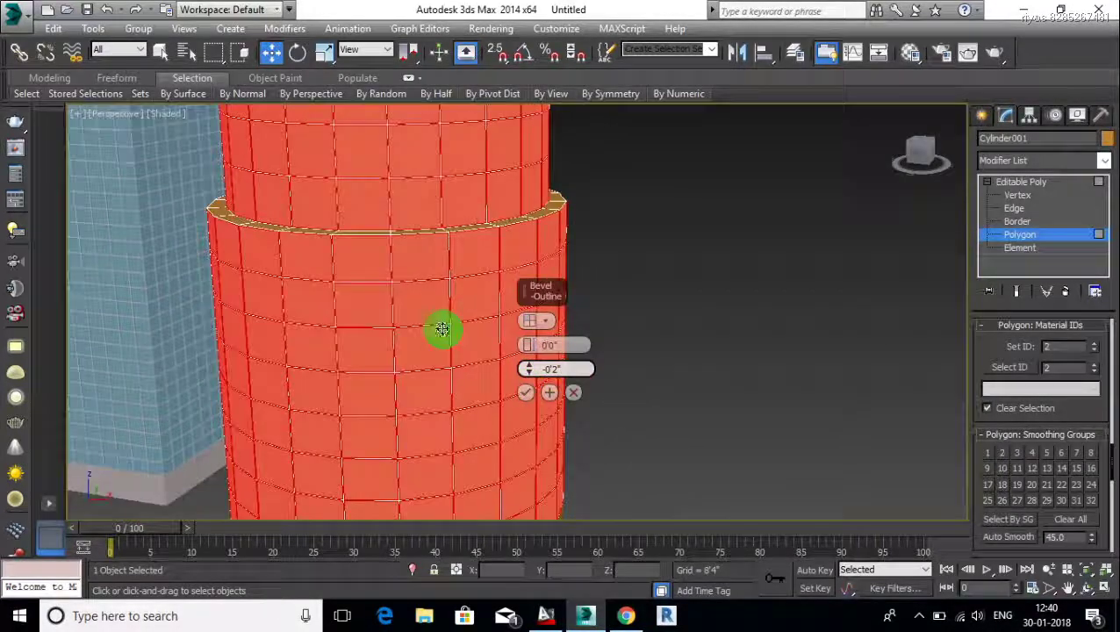
click(550, 395)
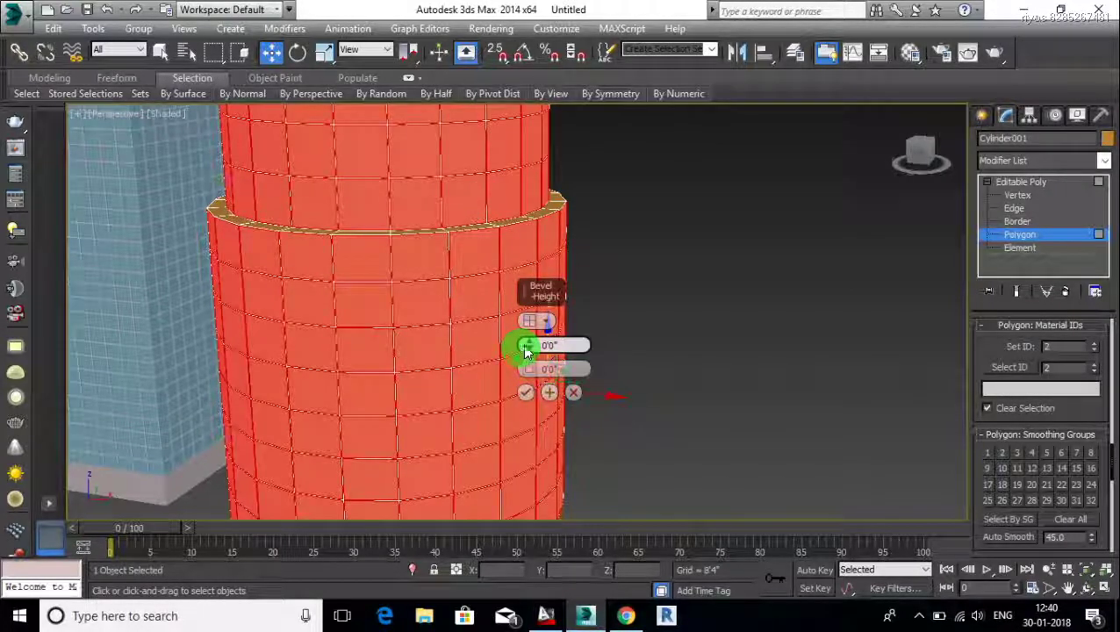
mouse_move(525, 351)
mouse_down()
mouse_move(519, 412)
mouse_move(520, 394)
mouse_up()
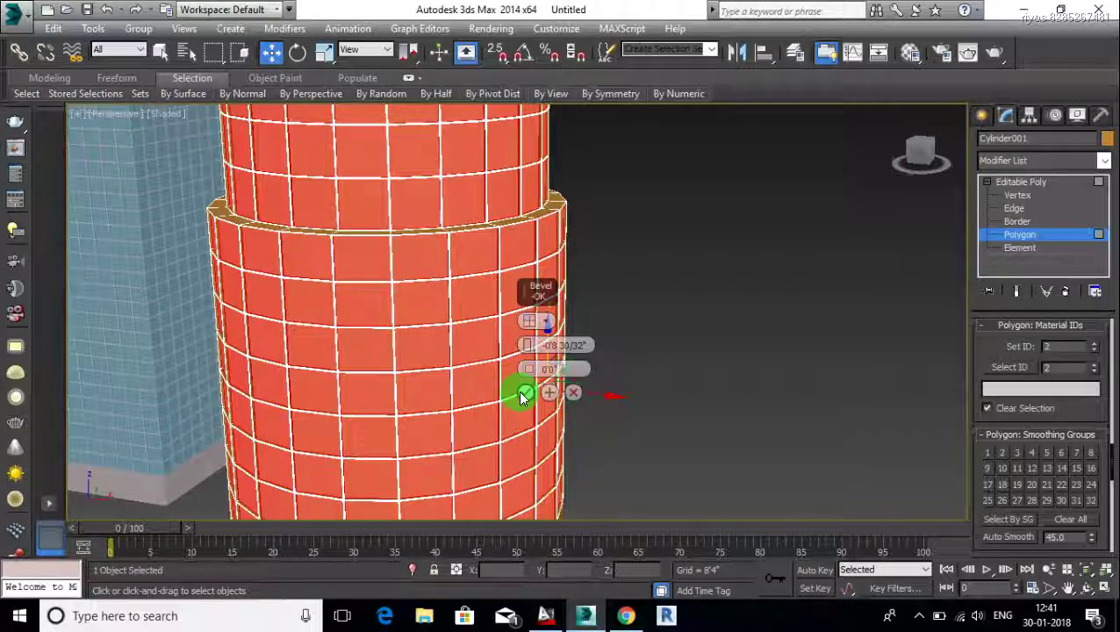
click(523, 394)
text(3)
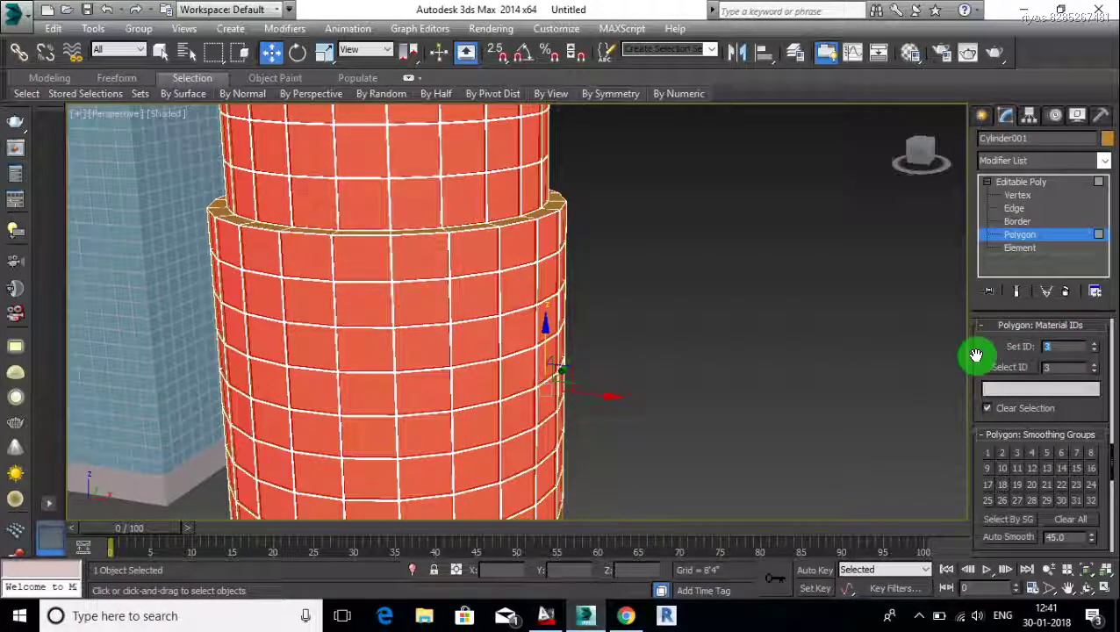
scroll(465, 242, down, 5)
scroll(490, 243, down, 5)
Turn material slot 2 into a Multi/Sub-Object material with 4 sub-materials.
scroll(585, 298, down, 1)
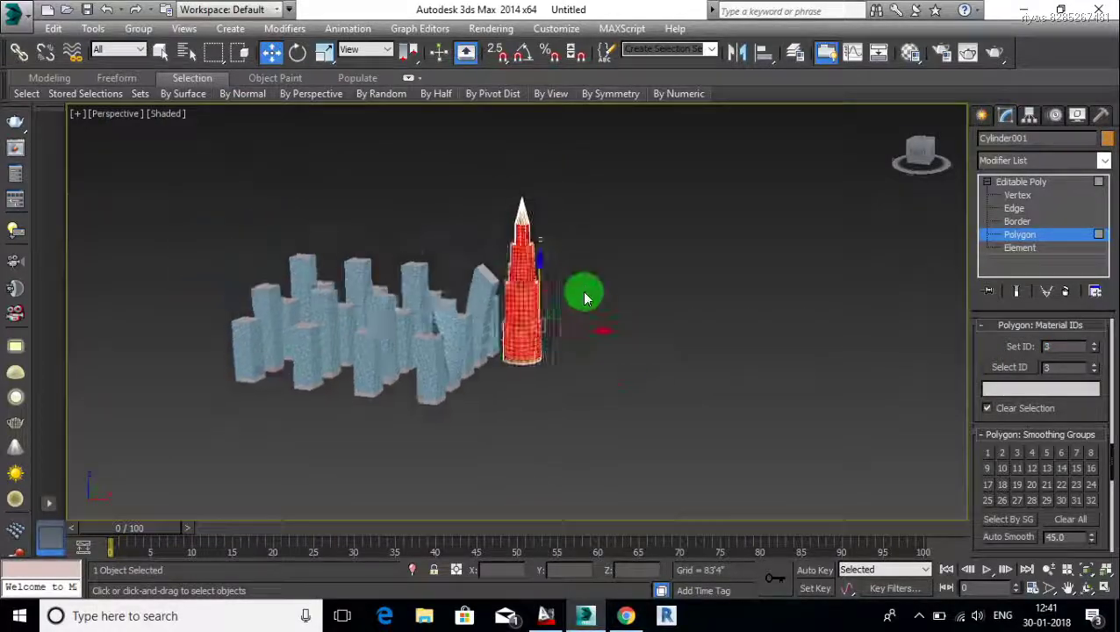
scroll(585, 299, up, 4)
click(1026, 239)
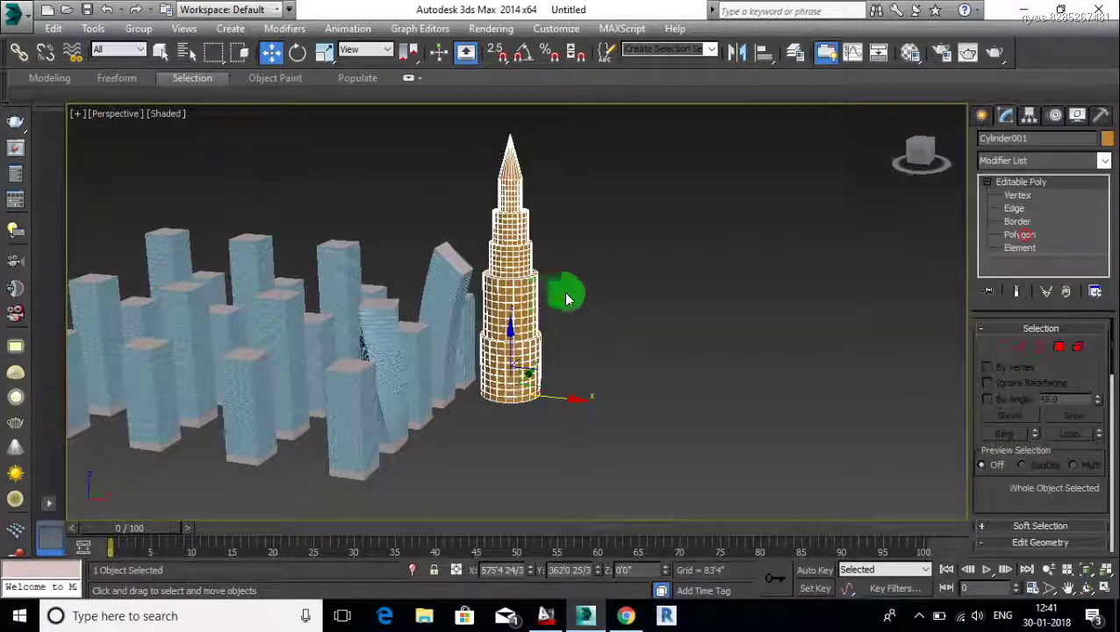
key(m)
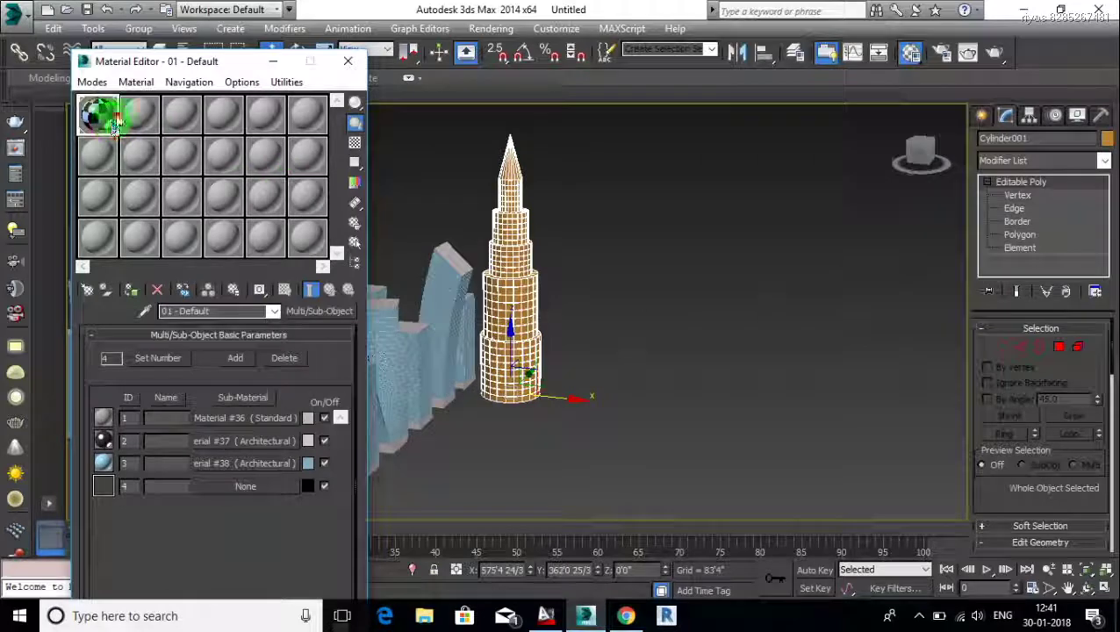
click(156, 125)
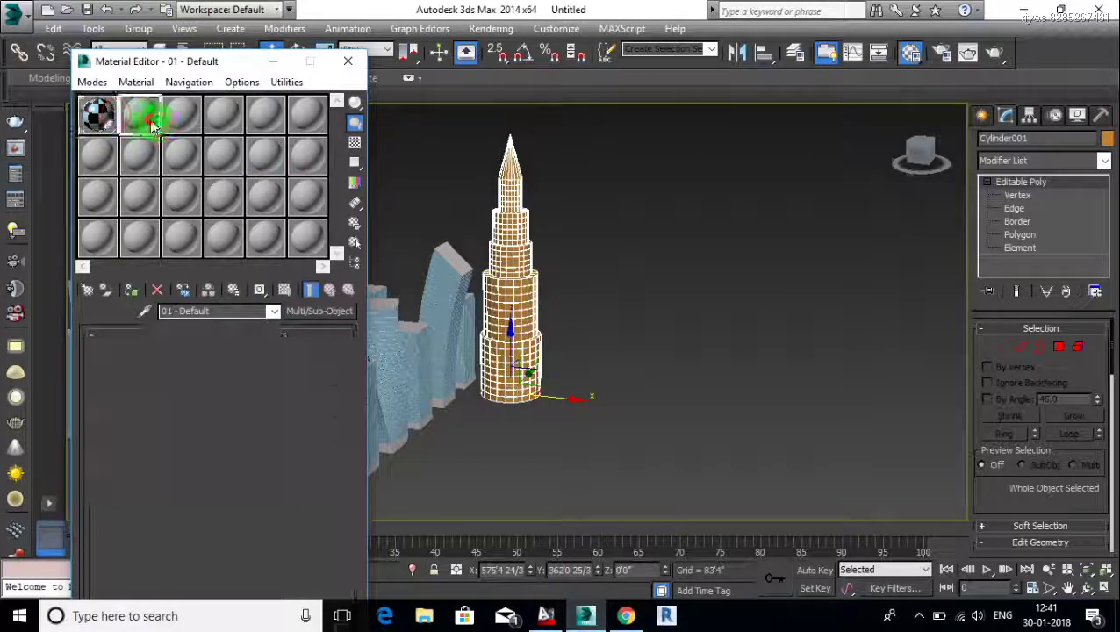
click(300, 316)
click(311, 245)
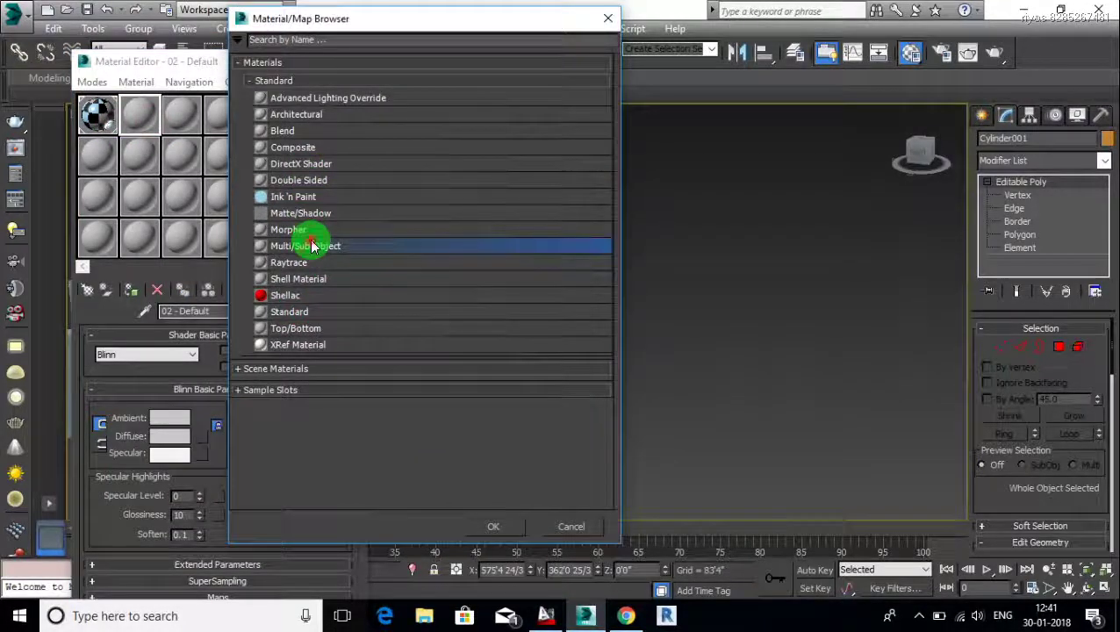
double_click(312, 245)
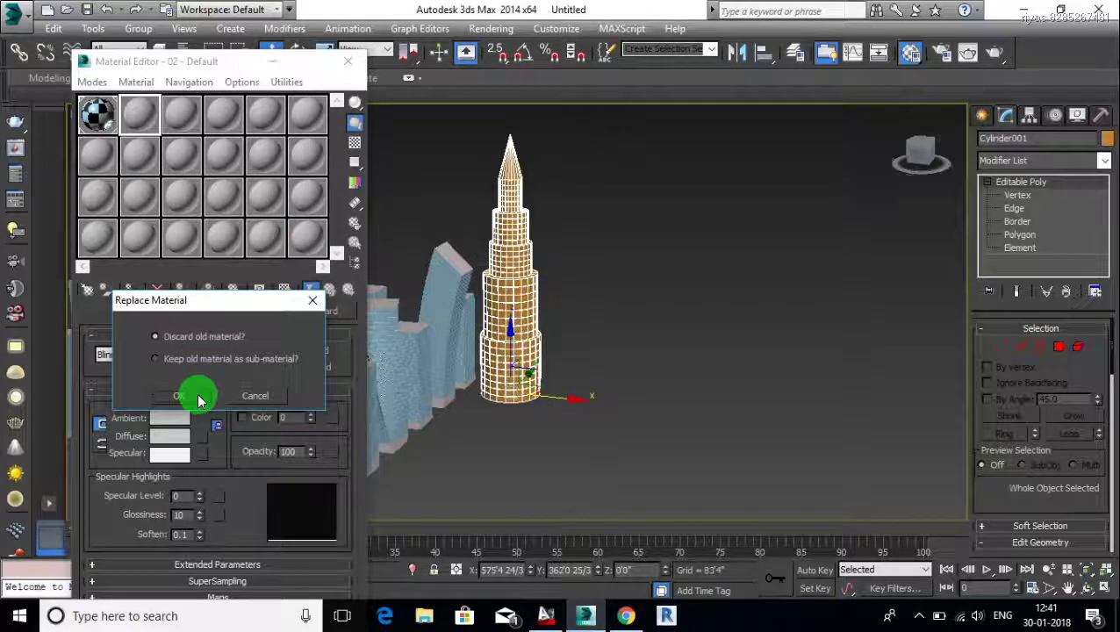
click(198, 399)
click(143, 357)
text(4)
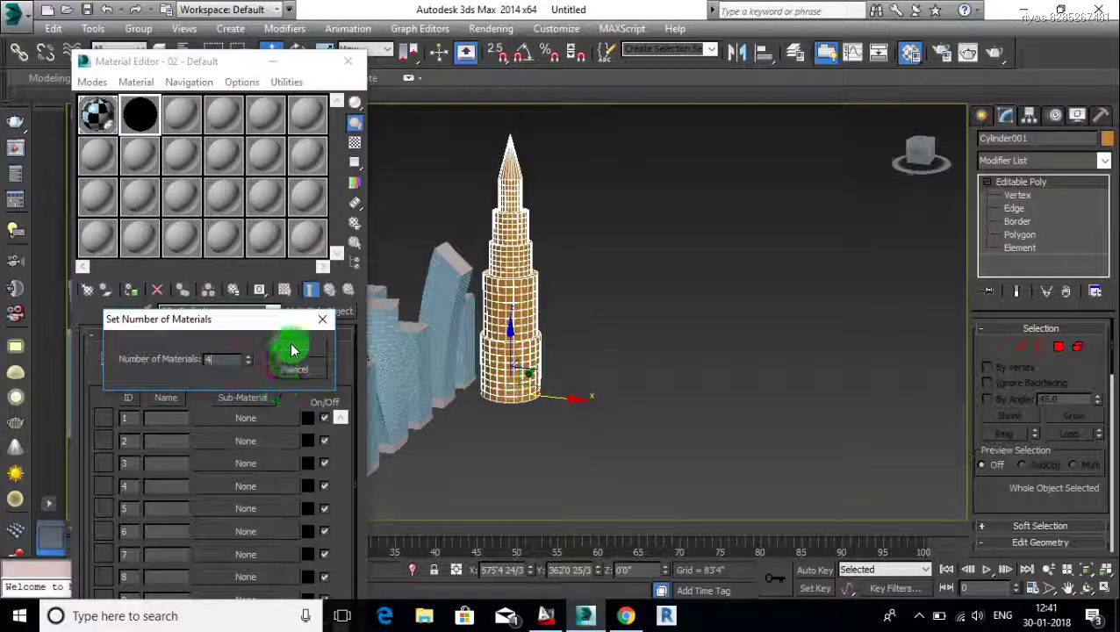
click(293, 351)
Make sub-material 1 a Standard gold material and assign it to the tower.
click(263, 419)
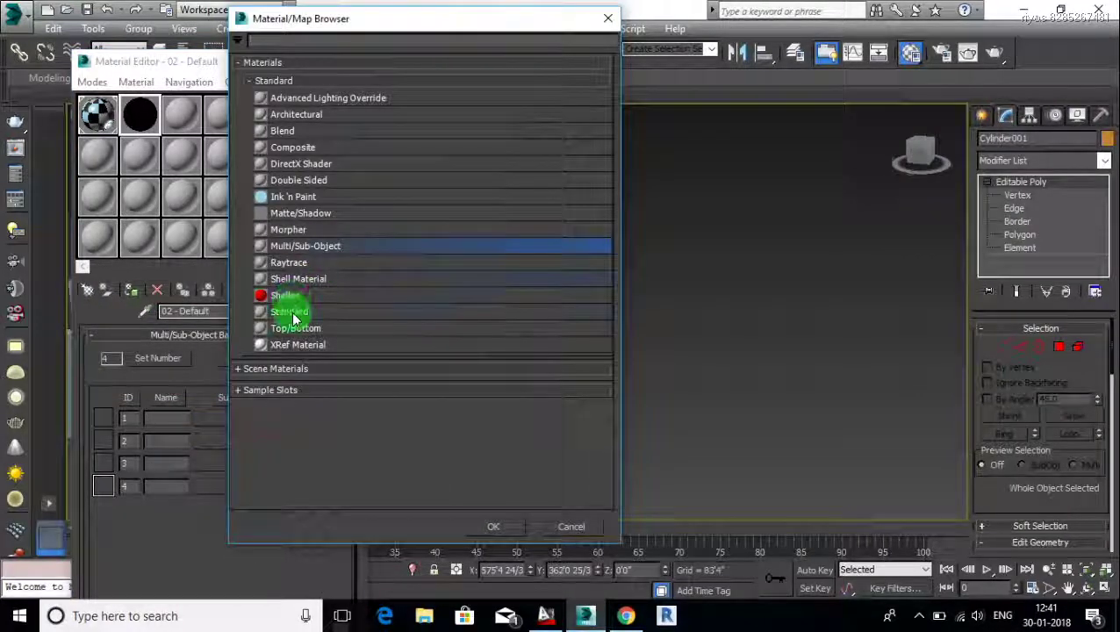
double_click(292, 312)
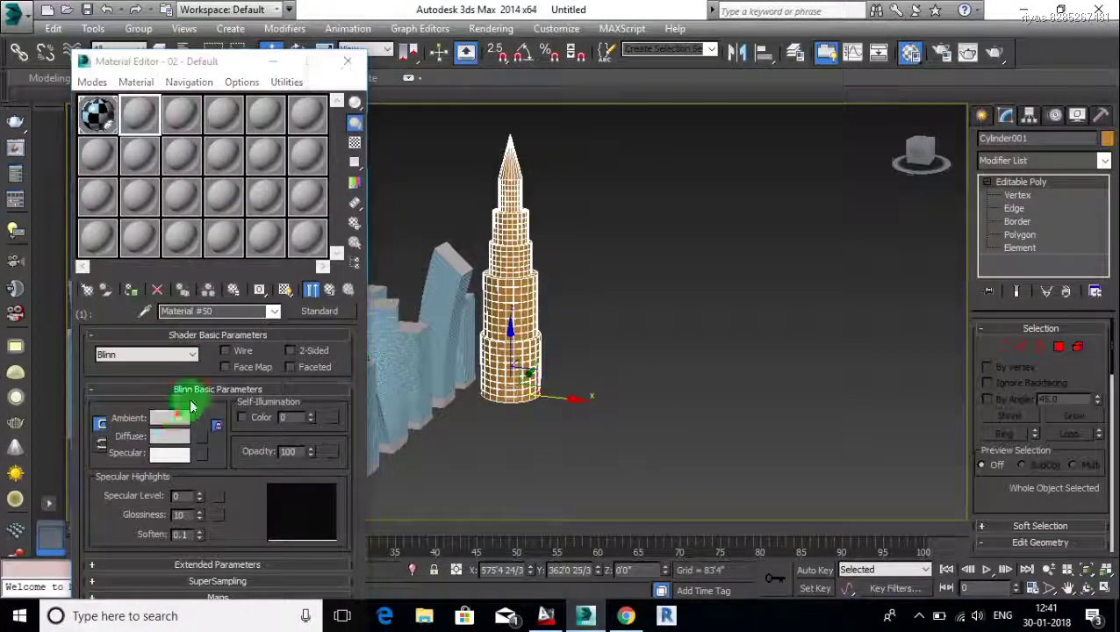
click(191, 405)
drag(437, 192, 347, 155)
drag(468, 138, 471, 138)
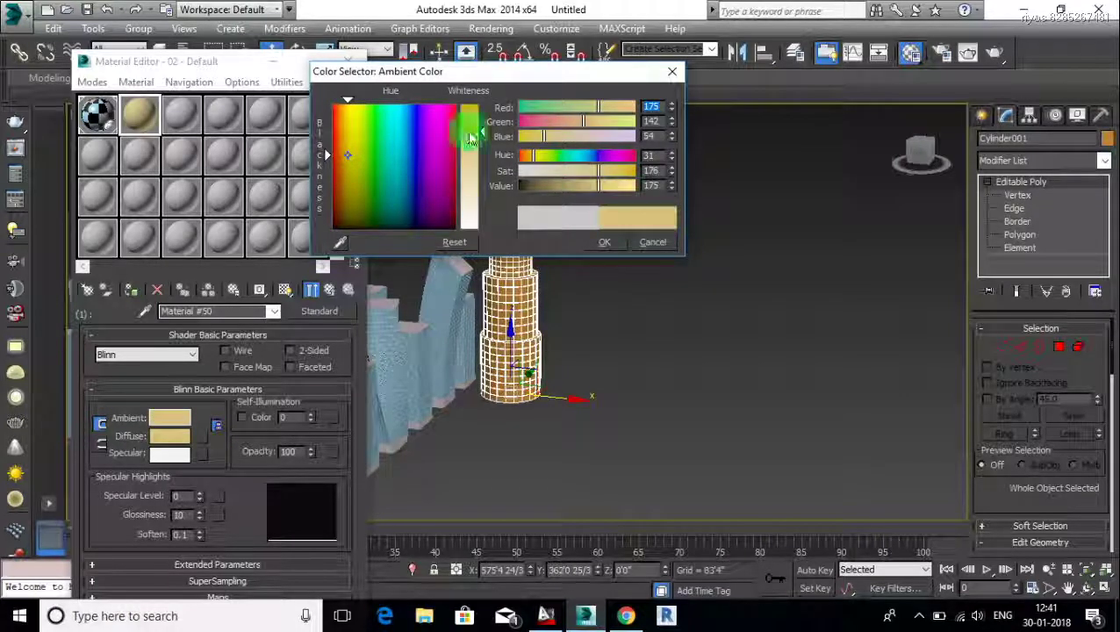
click(597, 242)
click(129, 289)
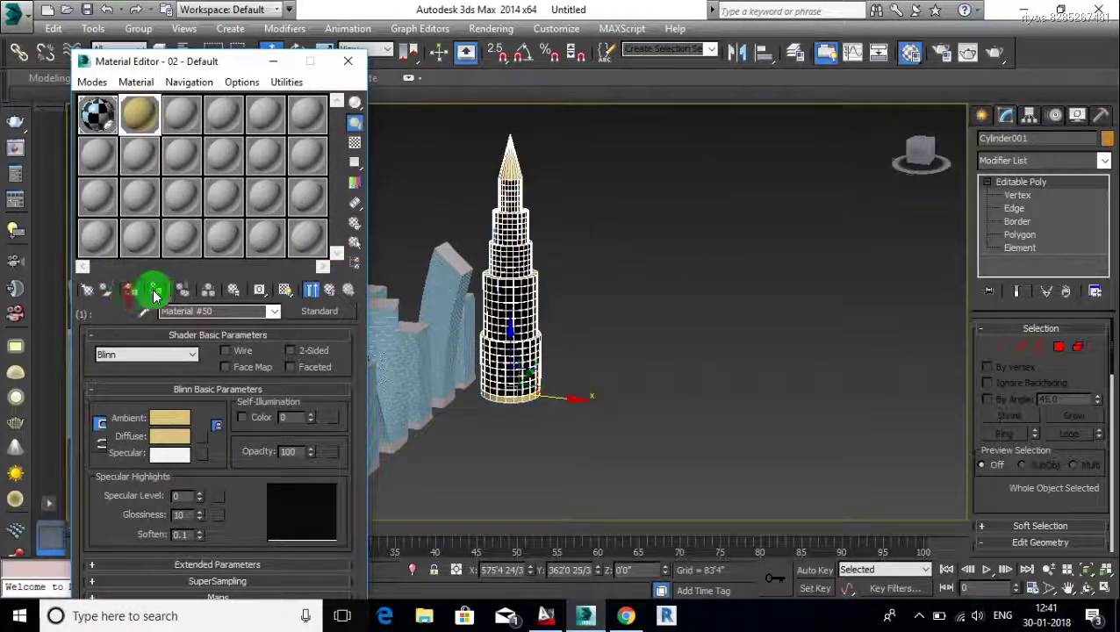
click(329, 290)
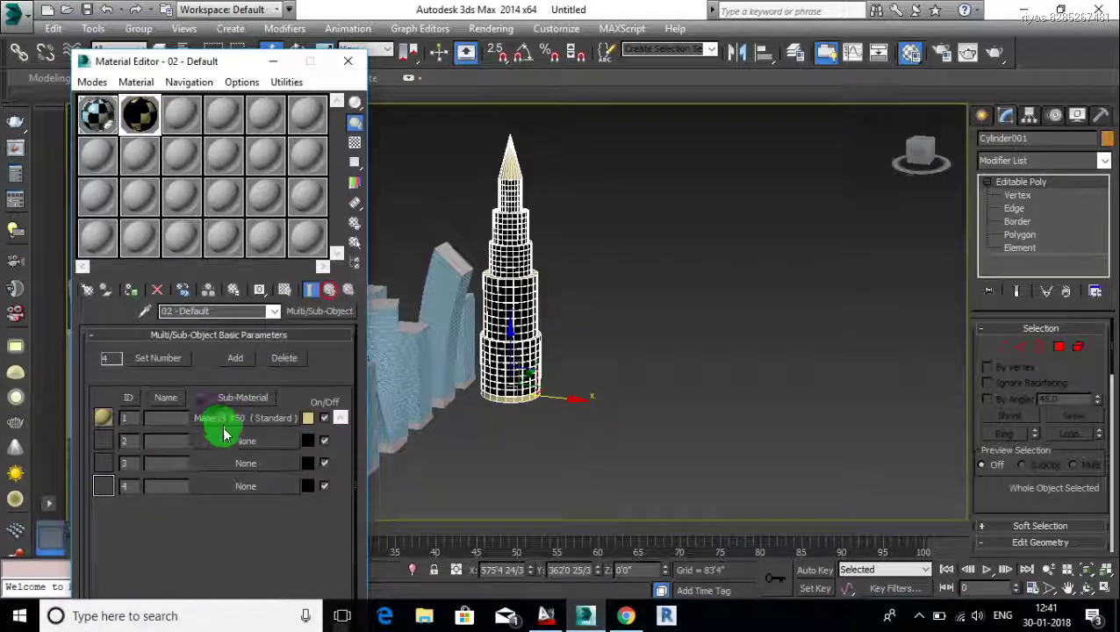
Make sub-material 2 a Standard material.
click(240, 452)
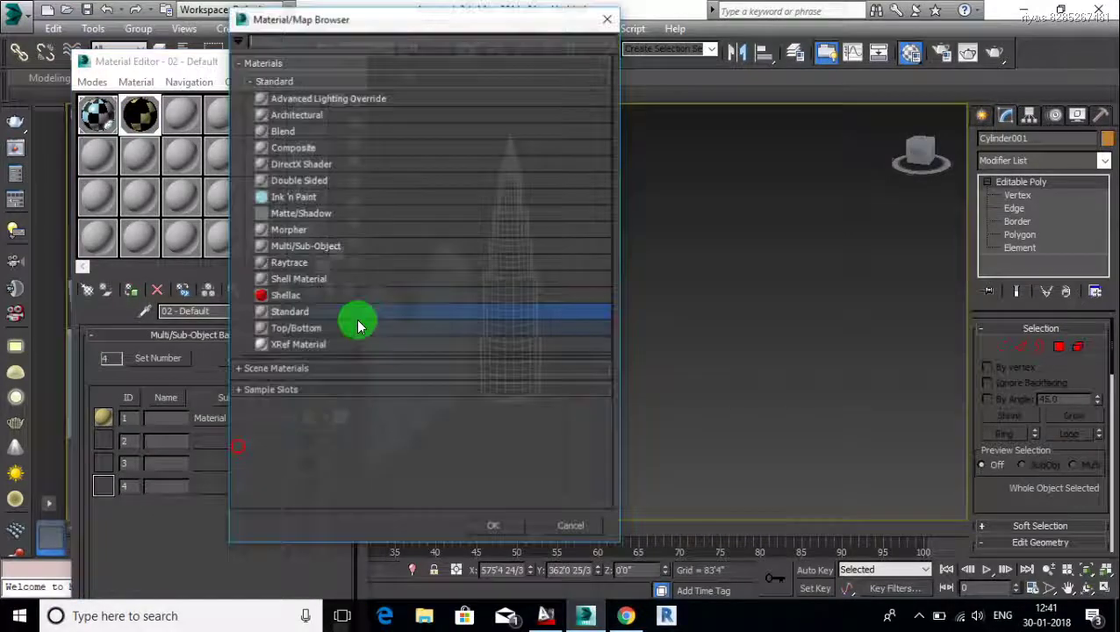
double_click(289, 309)
click(169, 417)
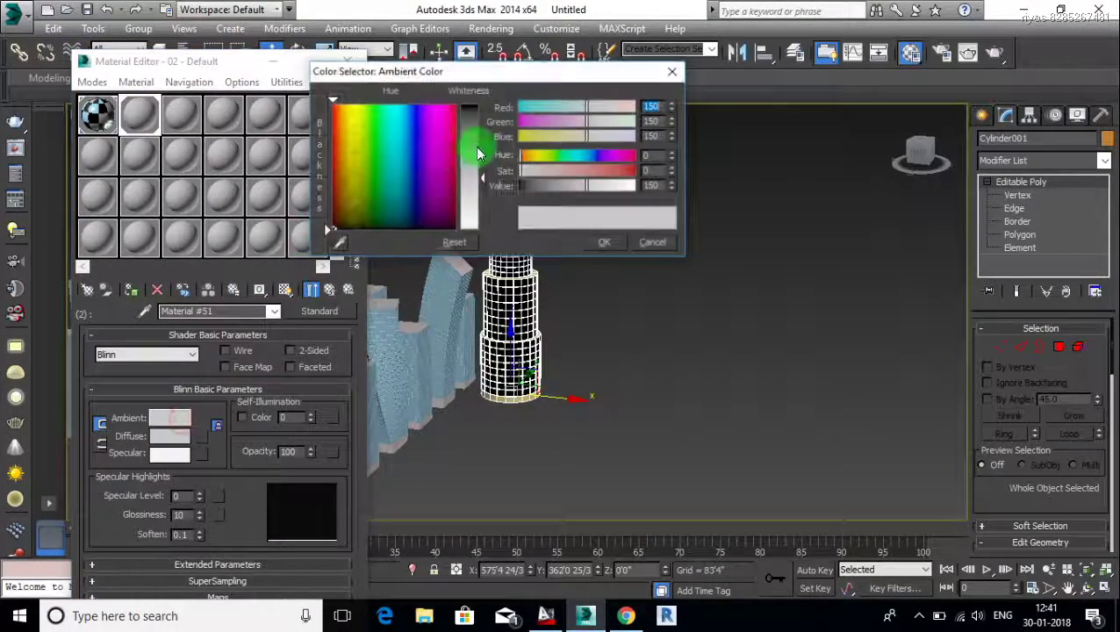
click(603, 242)
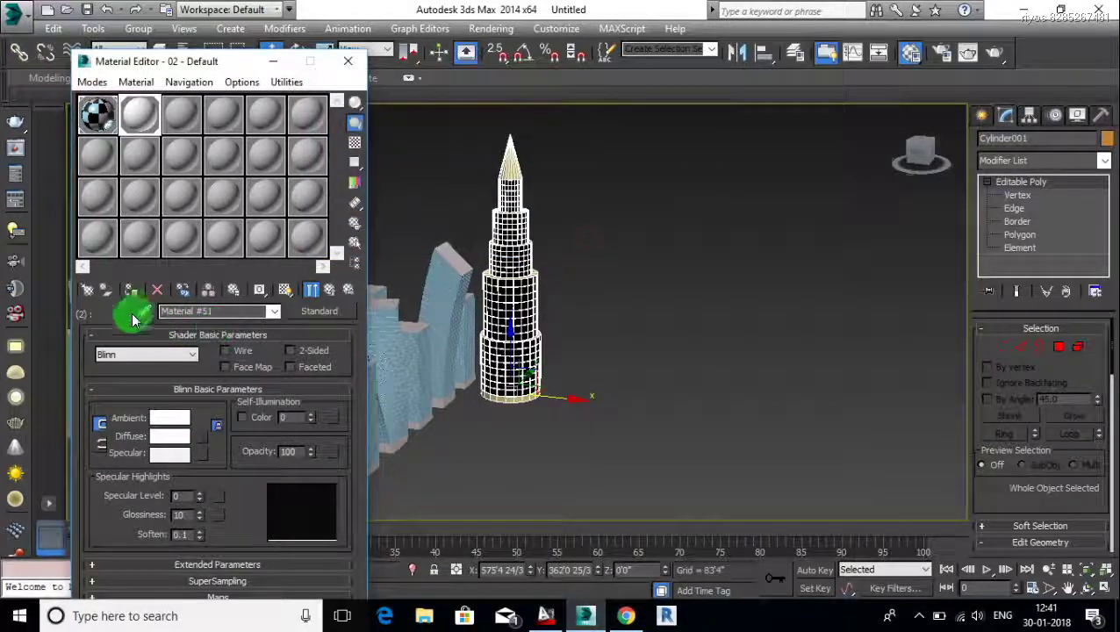
click(329, 289)
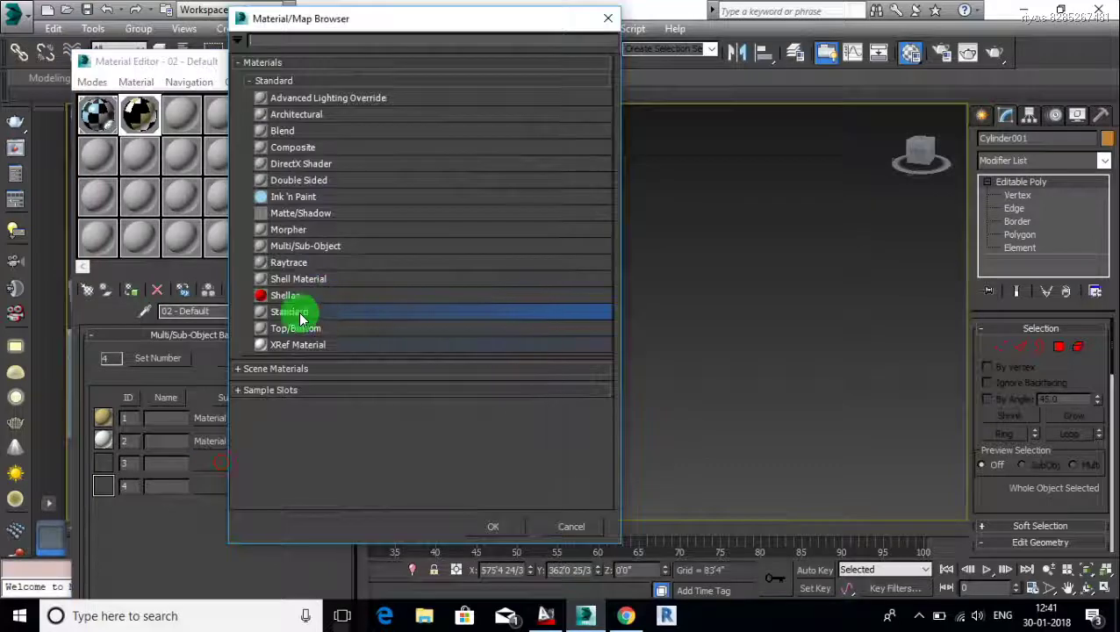
Make sub-material 3 a Standard material with a lavender-blue ambient colour.
double_click(298, 312)
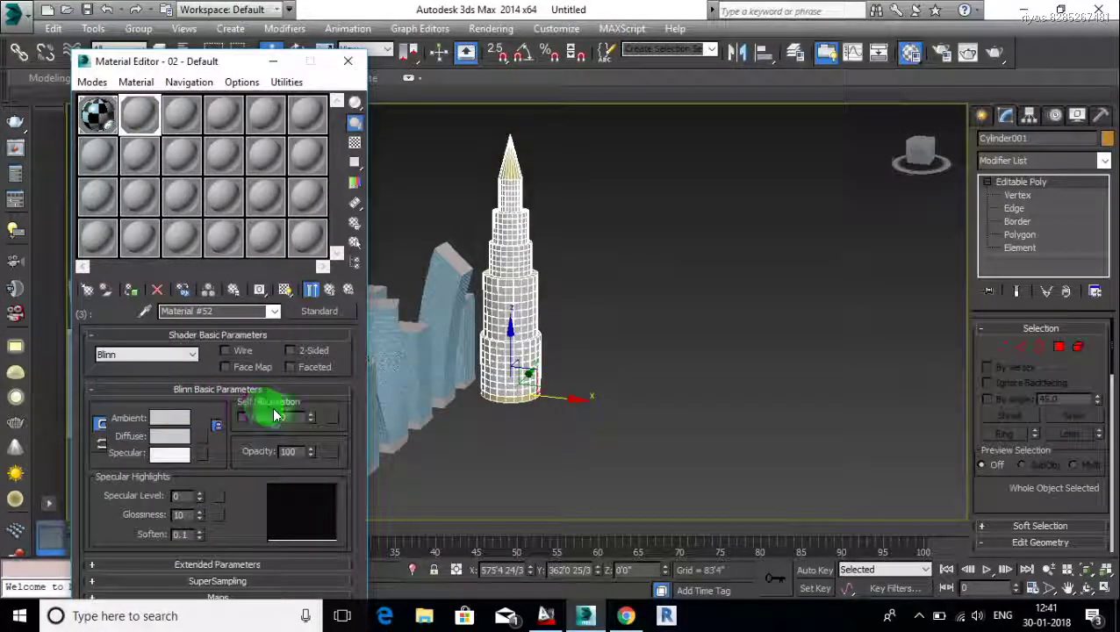
double_click(289, 451)
text(60)
key(Return)
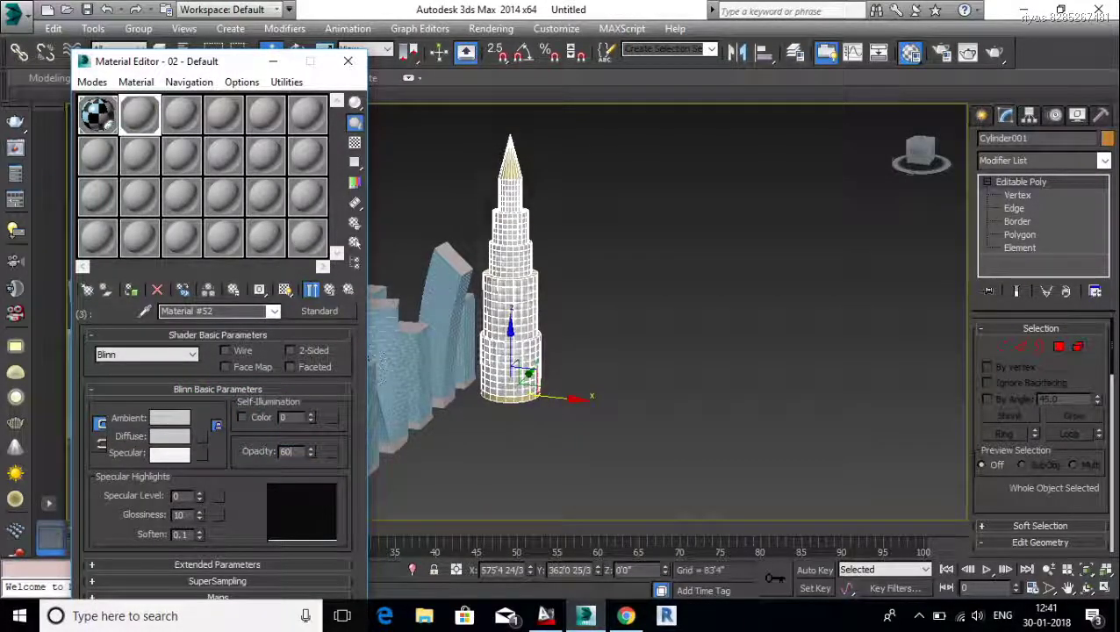
click(169, 418)
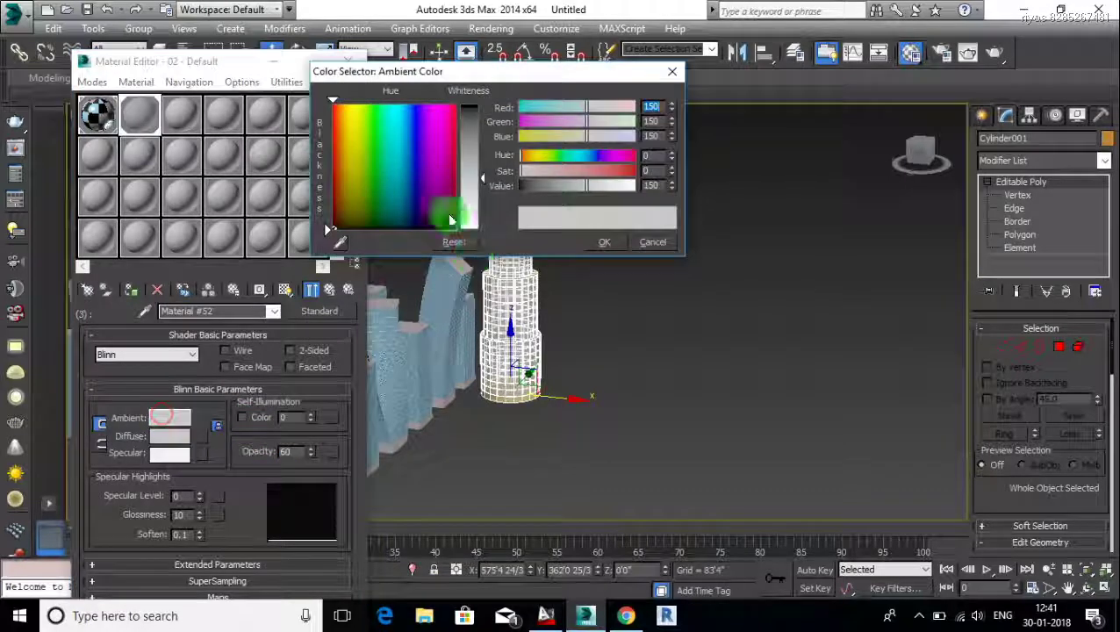
click(400, 165)
drag(400, 98, 397, 100)
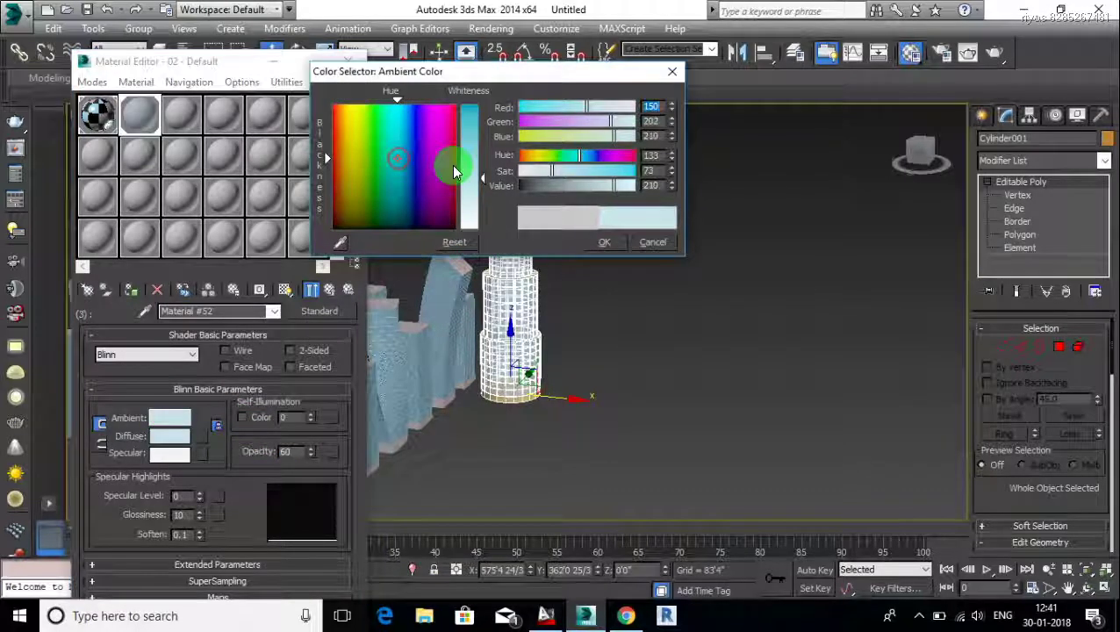
drag(410, 176, 410, 158)
drag(521, 207, 600, 246)
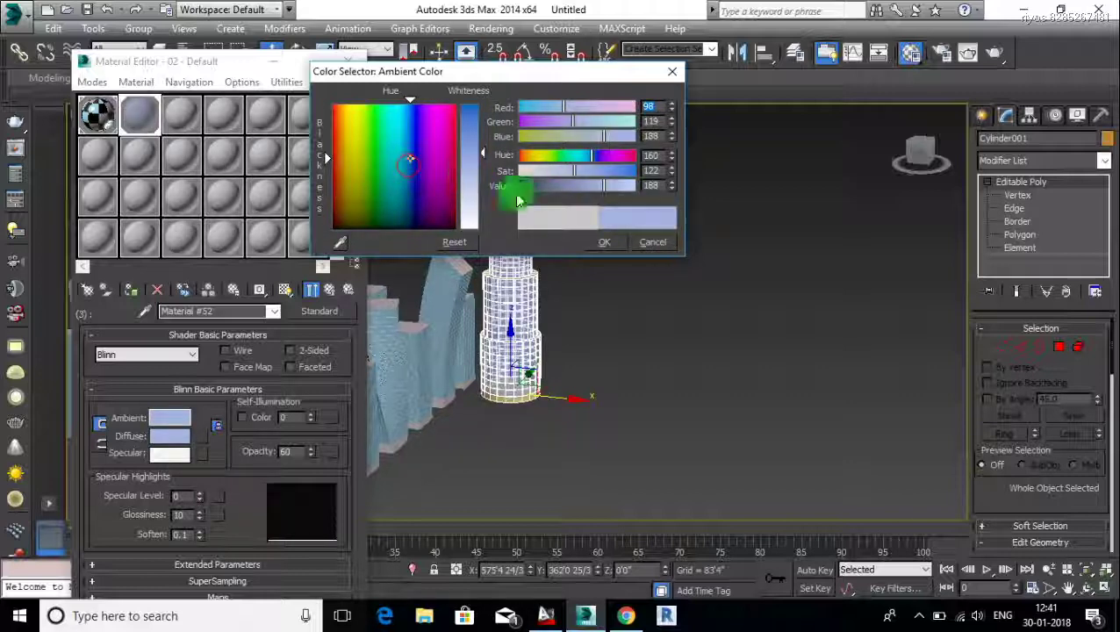
click(599, 244)
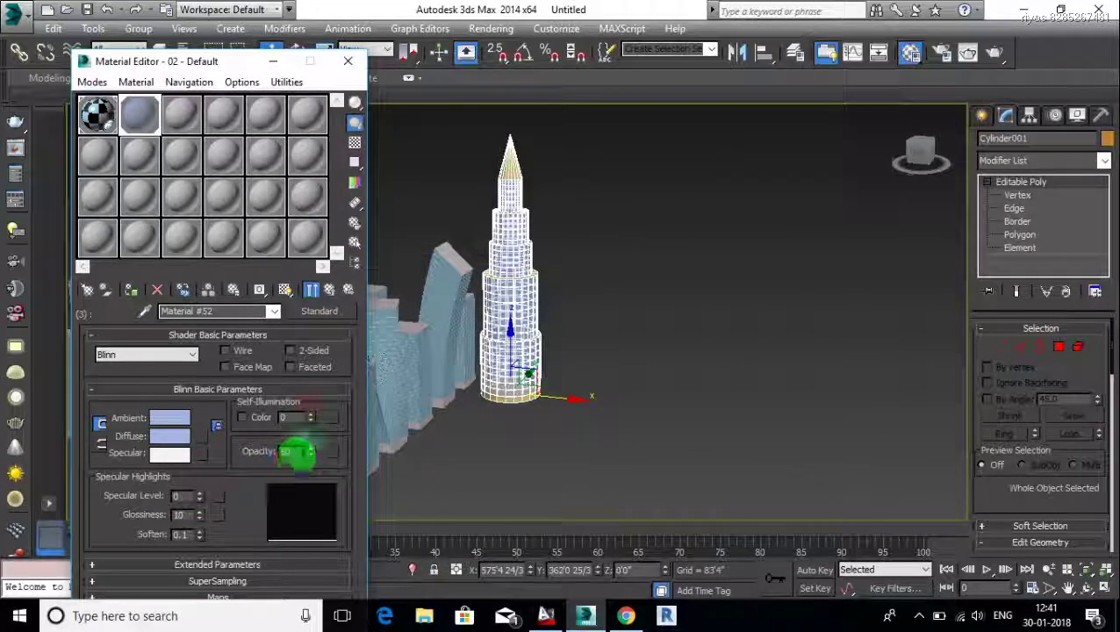
Set sub-material 3's opacity to 90 and close the Material Editor.
click(299, 450)
click(246, 452)
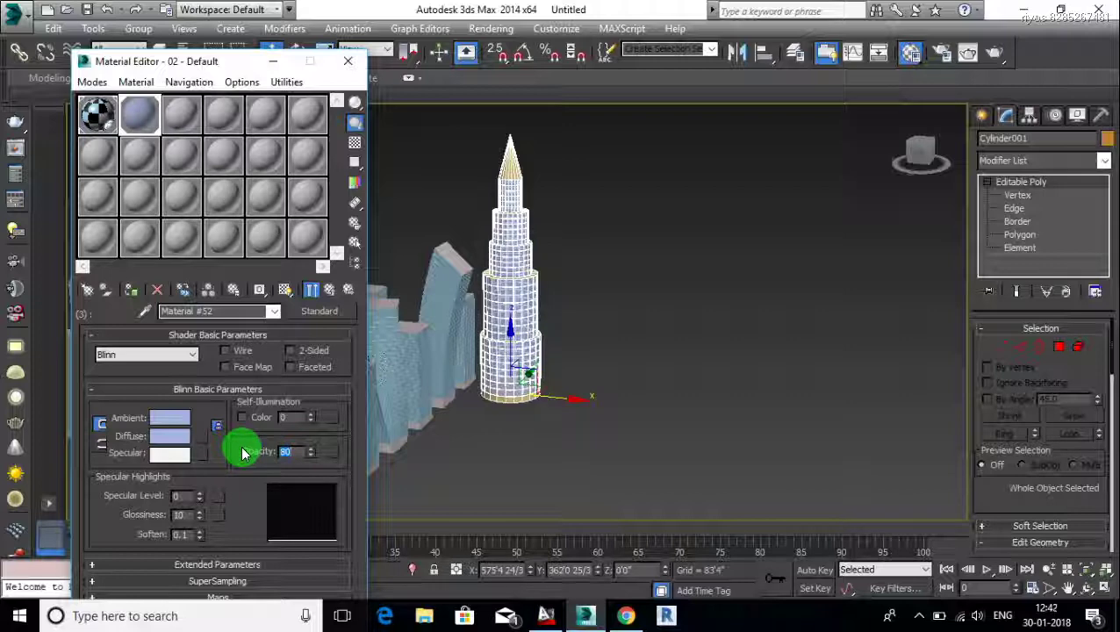
text(90)
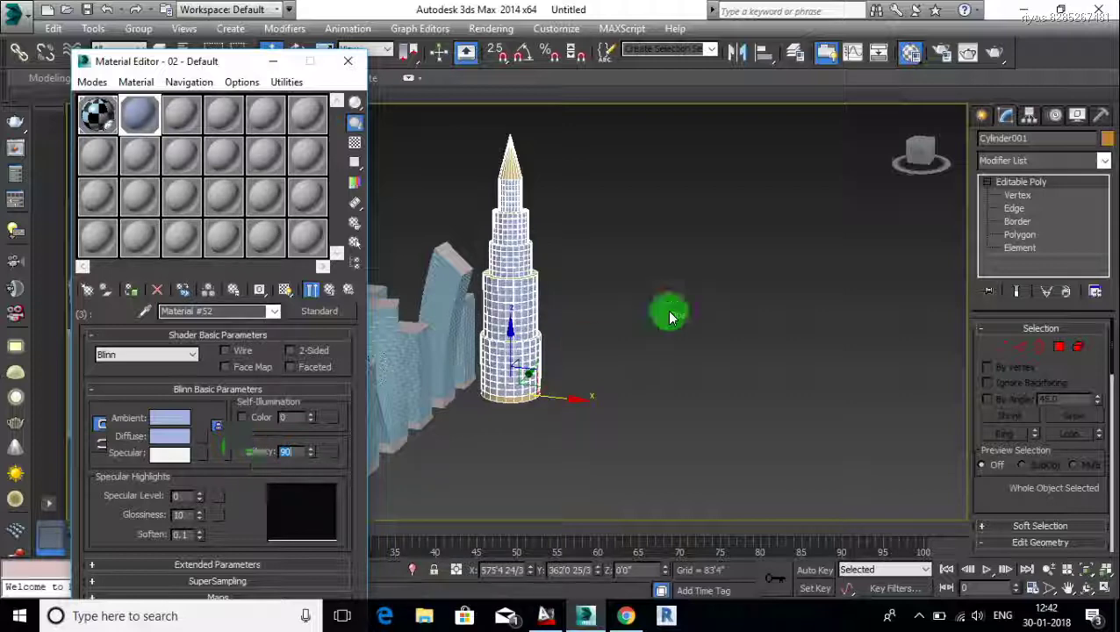
click(669, 312)
click(369, 66)
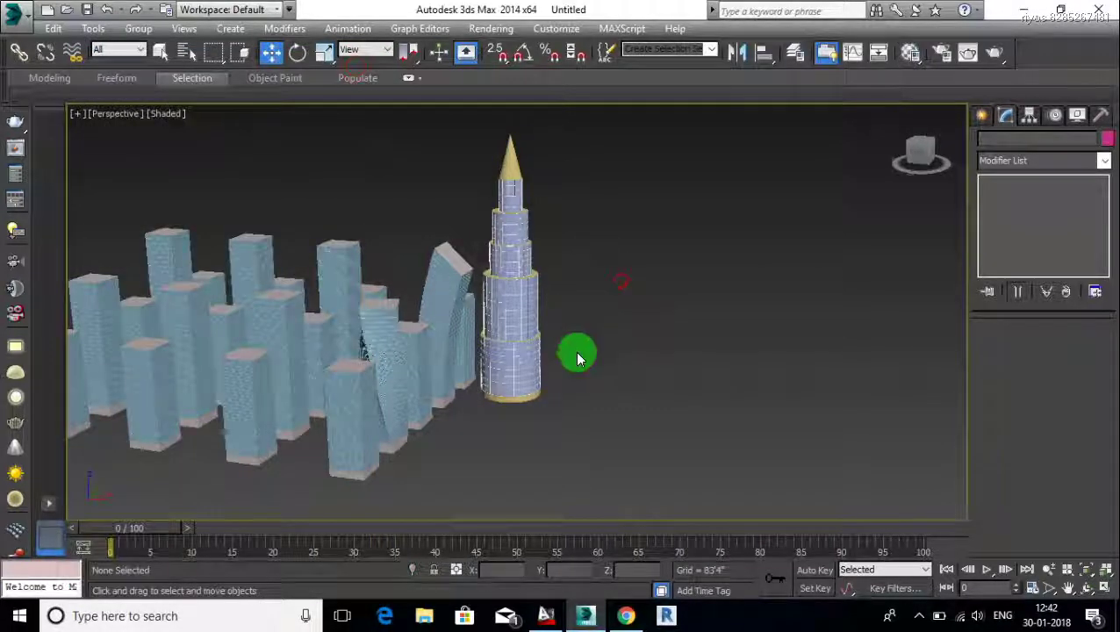
Shift-drag a single copy of the spire tower beside the original.
click(518, 368)
alt+middle_drag(566, 370, 559, 380)
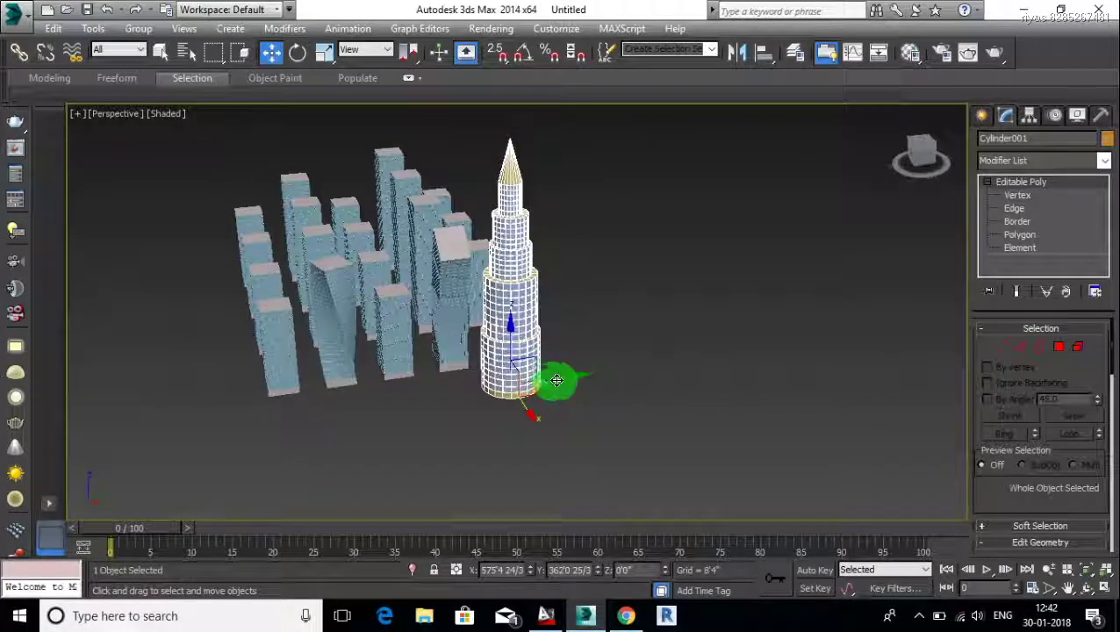
mouse_move(530, 383)
shift+mouse_down()
mouse_move(406, 405)
mouse_move(644, 407)
shift+mouse_up()
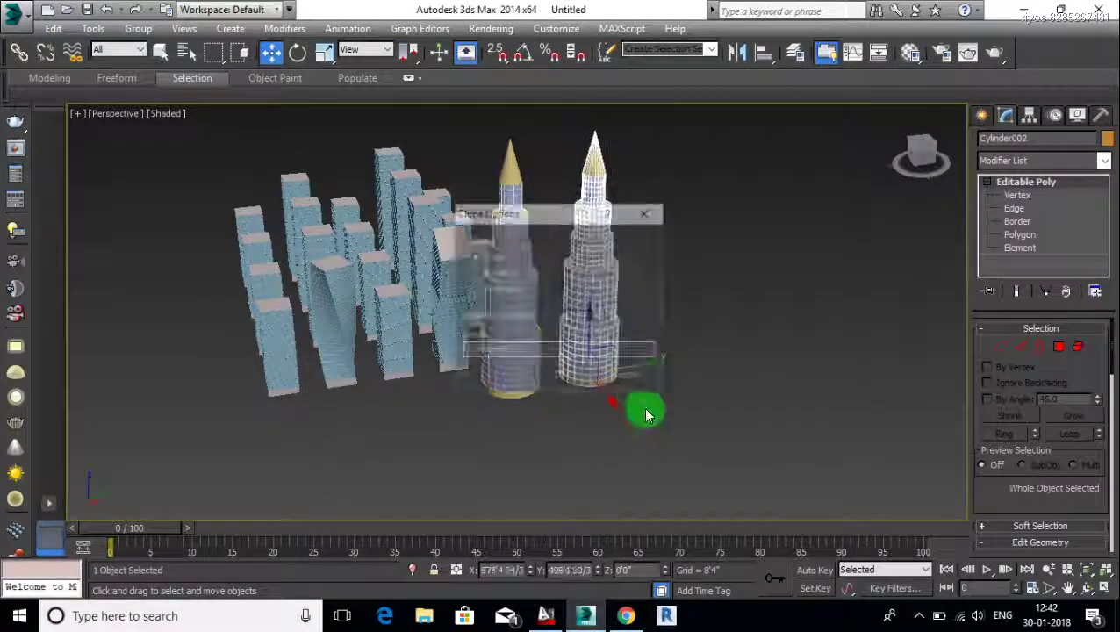
click(555, 374)
Shift-drag three more spire copies in among the glass blocks.
mouse_move(602, 404)
alt+middle_down()
mouse_move(680, 399)
mouse_move(640, 393)
alt+middle_up()
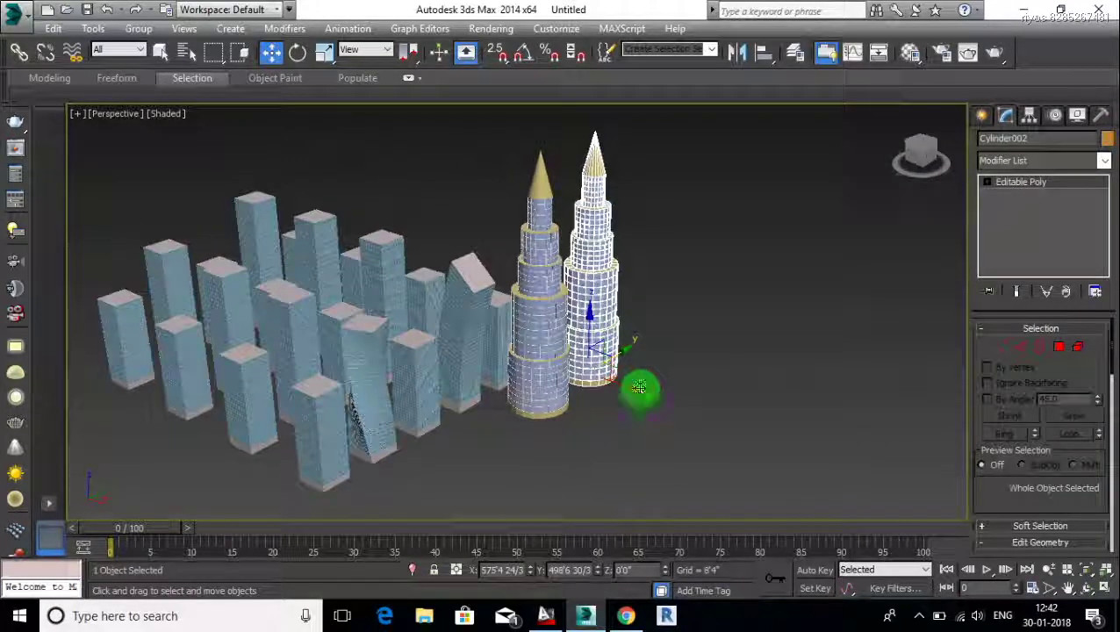
mouse_move(583, 383)
shift+mouse_down()
mouse_move(484, 352)
mouse_move(521, 353)
shift+mouse_up()
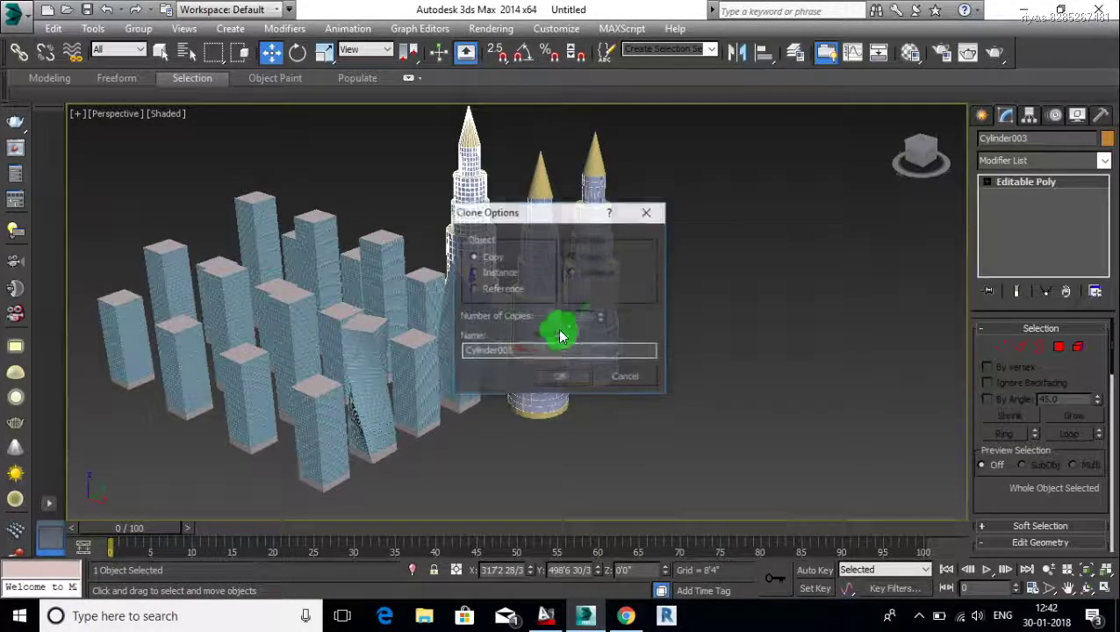
click(600, 312)
click(600, 312)
click(565, 387)
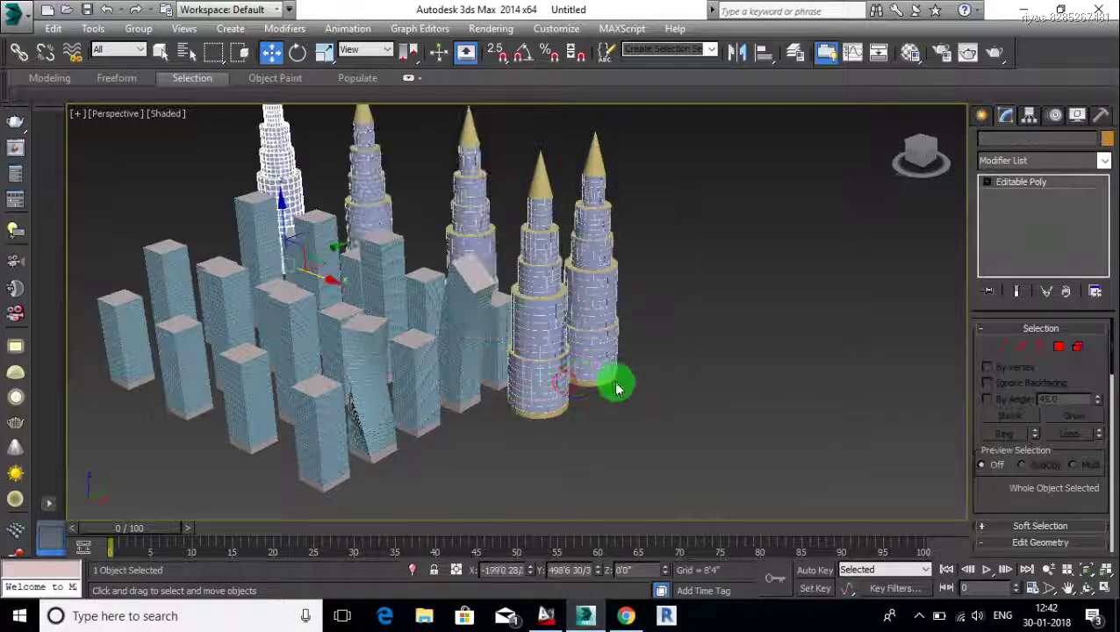
mouse_move(613, 380)
alt+middle_down()
mouse_move(669, 369)
mouse_move(502, 211)
alt+middle_up()
click(520, 213)
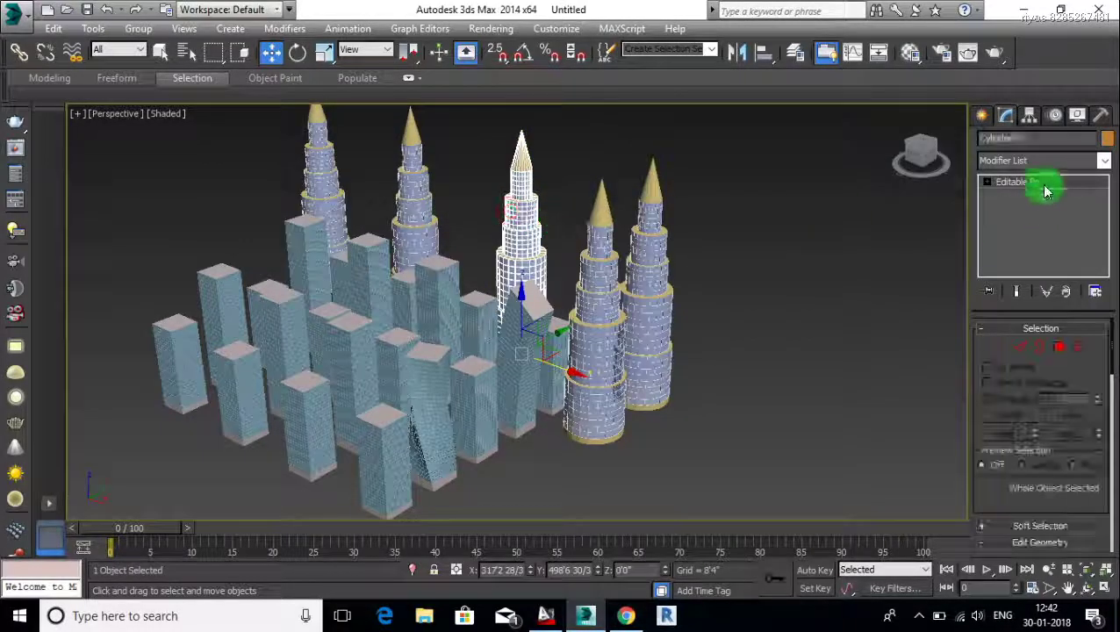
mouse_move(432, 279)
alt+middle_down()
mouse_move(457, 292)
mouse_move(539, 262)
alt+middle_up()
mouse_move(527, 304)
alt+middle_down()
mouse_move(550, 330)
mouse_move(653, 303)
mouse_move(699, 268)
mouse_move(542, 288)
mouse_move(318, 272)
mouse_move(457, 275)
alt+middle_up()
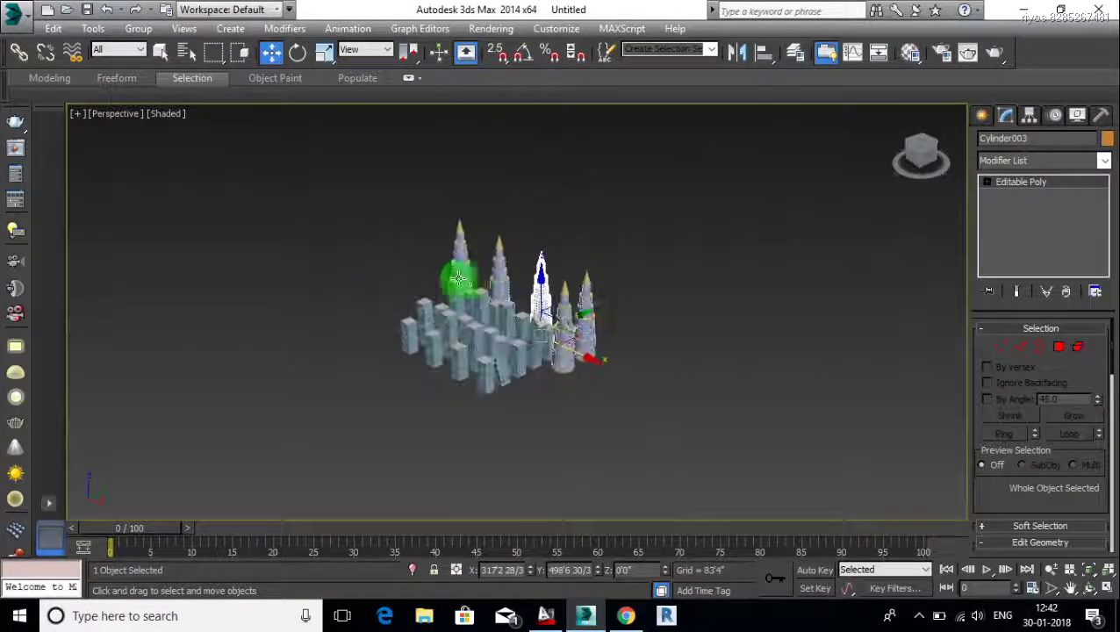
Scale the left and right spire towers taller along Z for varied heights.
scroll(475, 279, up, 3)
key(r)
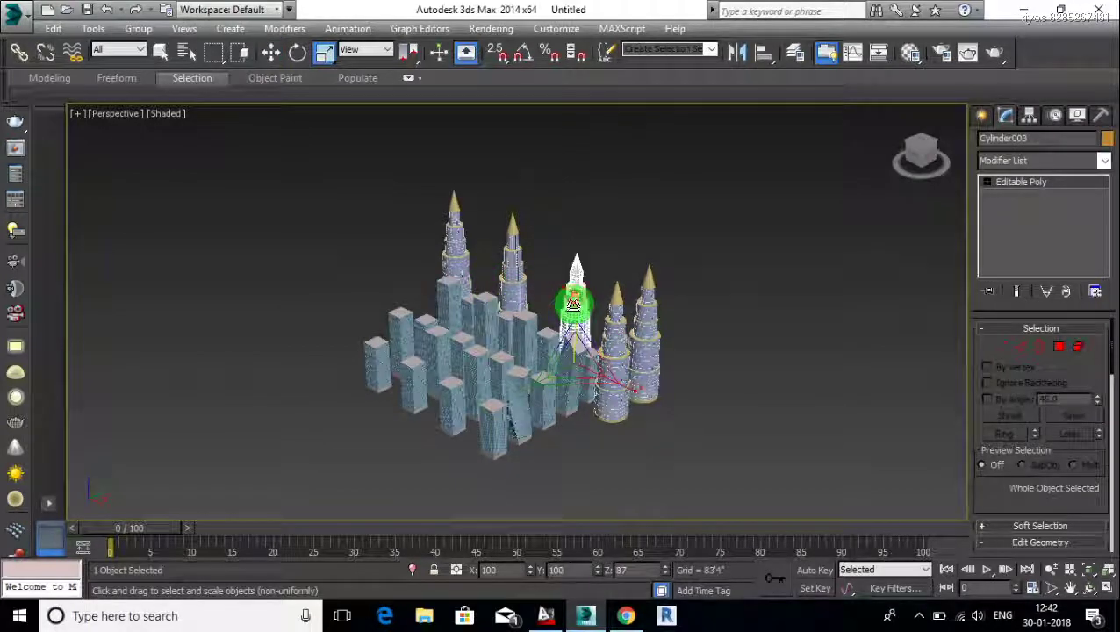
click(454, 250)
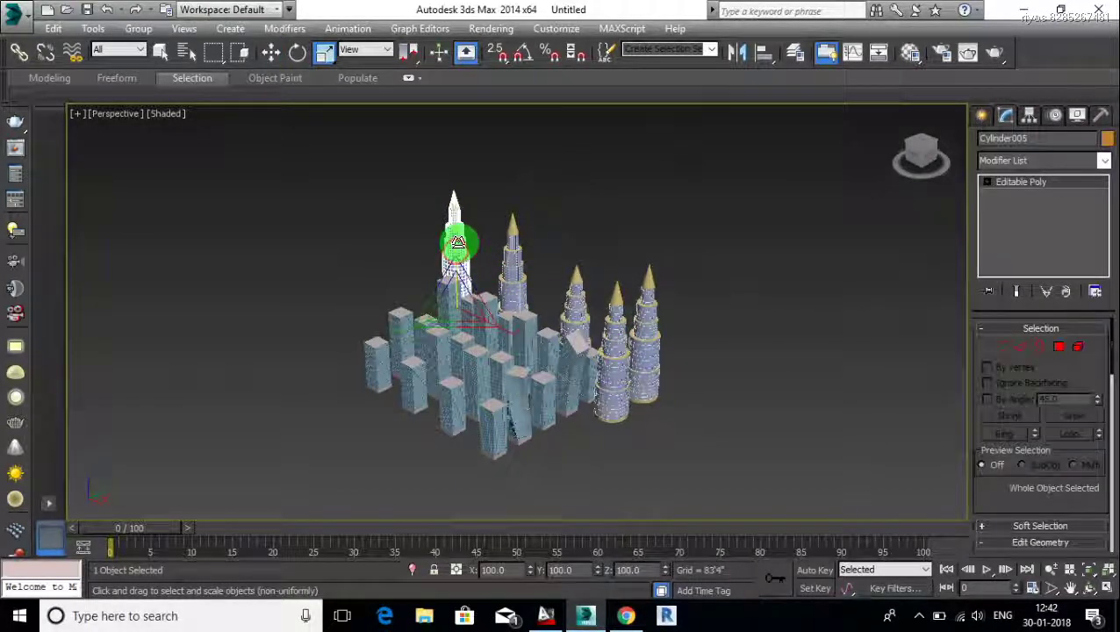
mouse_move(454, 213)
mouse_down()
mouse_move(513, 270)
mouse_move(511, 235)
mouse_up()
click(510, 269)
click(643, 316)
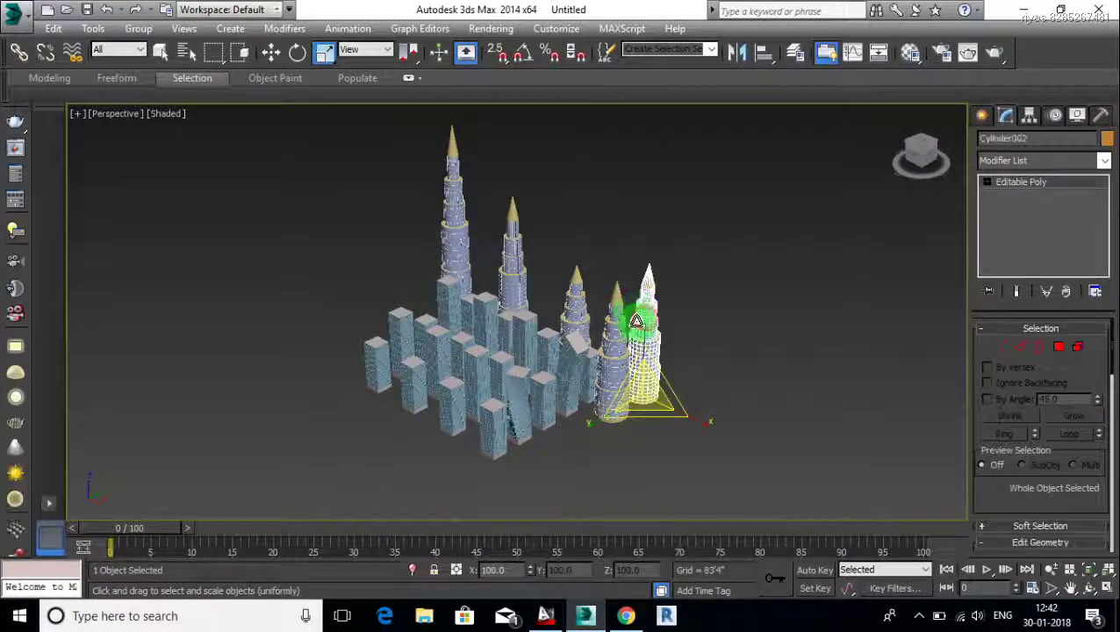
drag(644, 312, 645, 292)
click(575, 450)
mouse_move(575, 449)
alt+middle_down()
mouse_move(537, 392)
mouse_move(580, 430)
mouse_move(572, 441)
mouse_move(862, 292)
alt+middle_up()
In the maximized Top view, draw a large Plane covering the whole city.
key(alt+w)
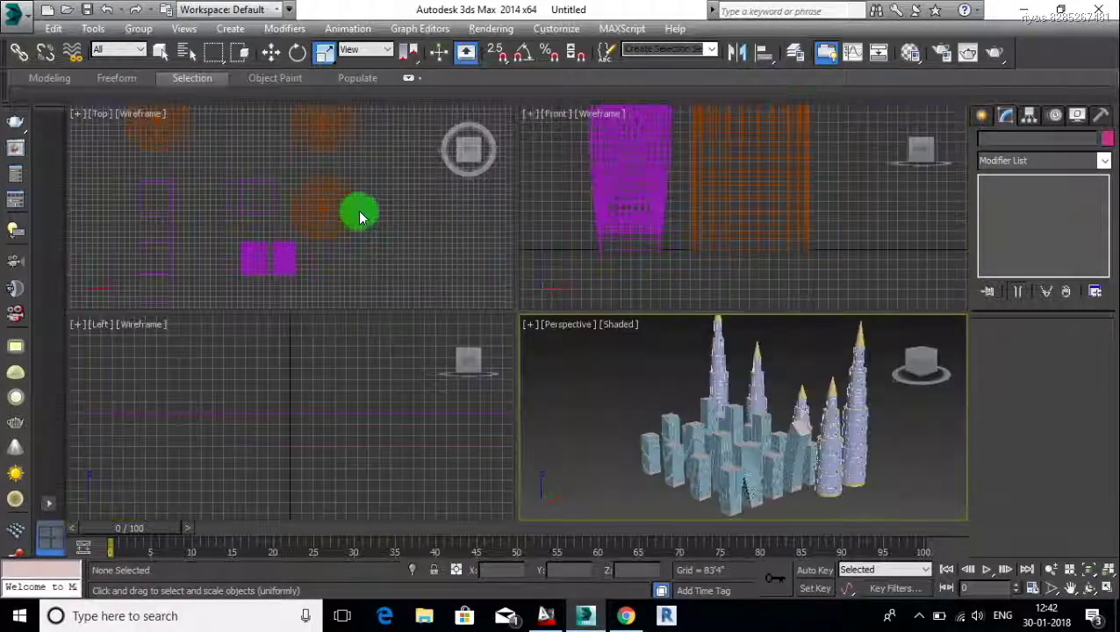
click(370, 217)
key(alt+w)
scroll(370, 217, down, 5)
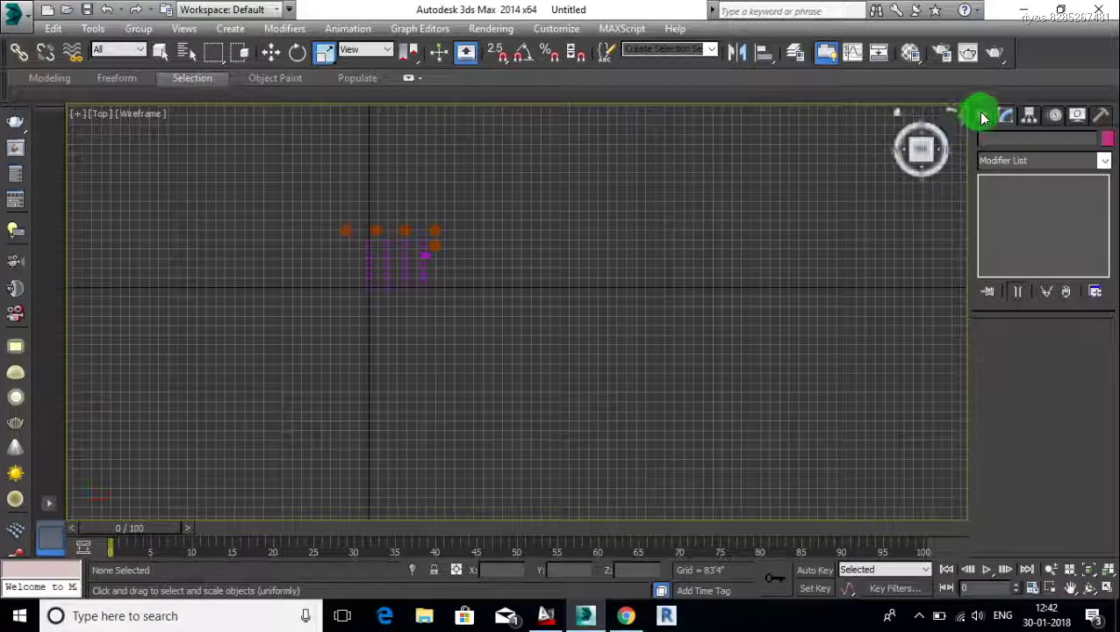
click(981, 115)
click(1075, 289)
drag(206, 140, 684, 476)
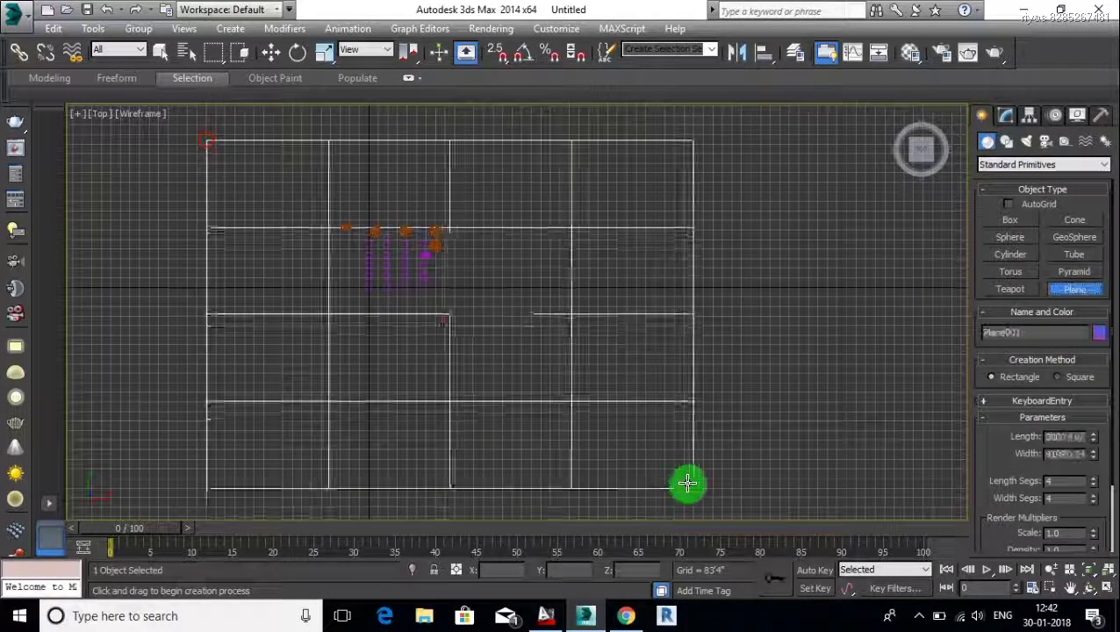
Maximize the Perspective view and frame the city on its ground plane.
key(alt+w)
key(w)
click(630, 427)
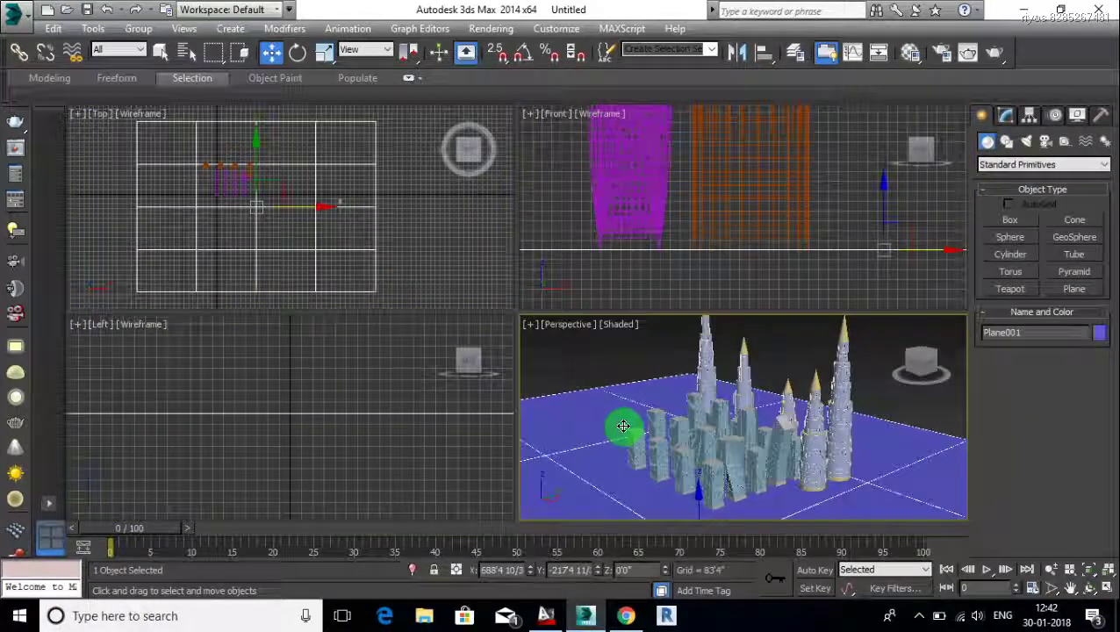
key(alt+w)
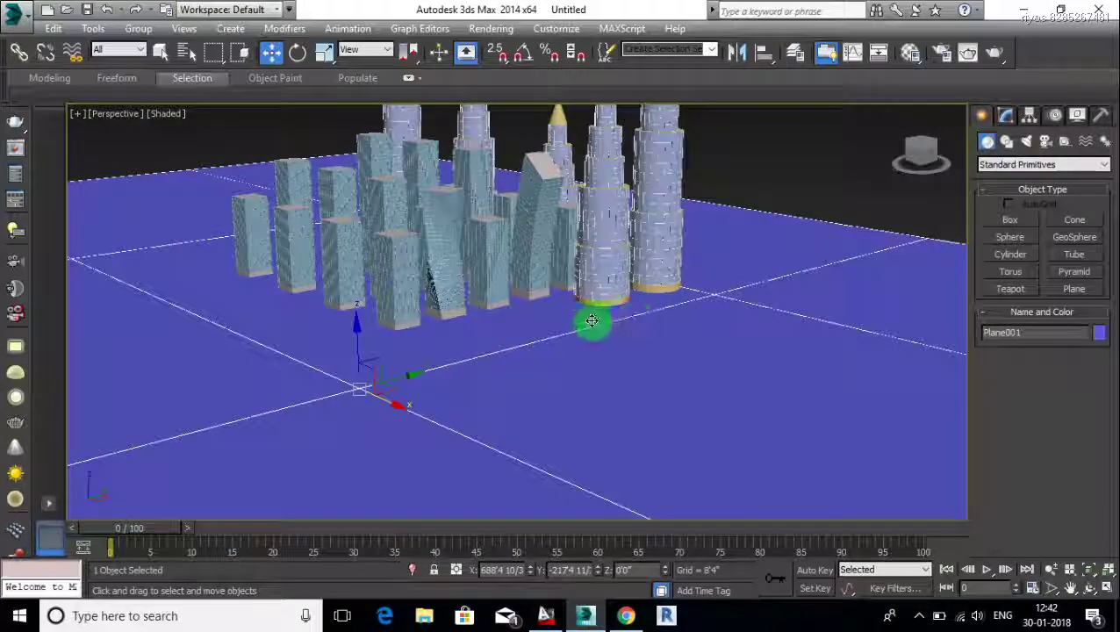
mouse_move(592, 322)
middle_down()
mouse_move(582, 380)
mouse_move(532, 375)
mouse_move(567, 399)
mouse_move(547, 428)
mouse_move(537, 407)
mouse_move(550, 407)
mouse_move(560, 319)
mouse_move(562, 437)
mouse_move(557, 382)
middle_up()
scroll(562, 437, down, 3)
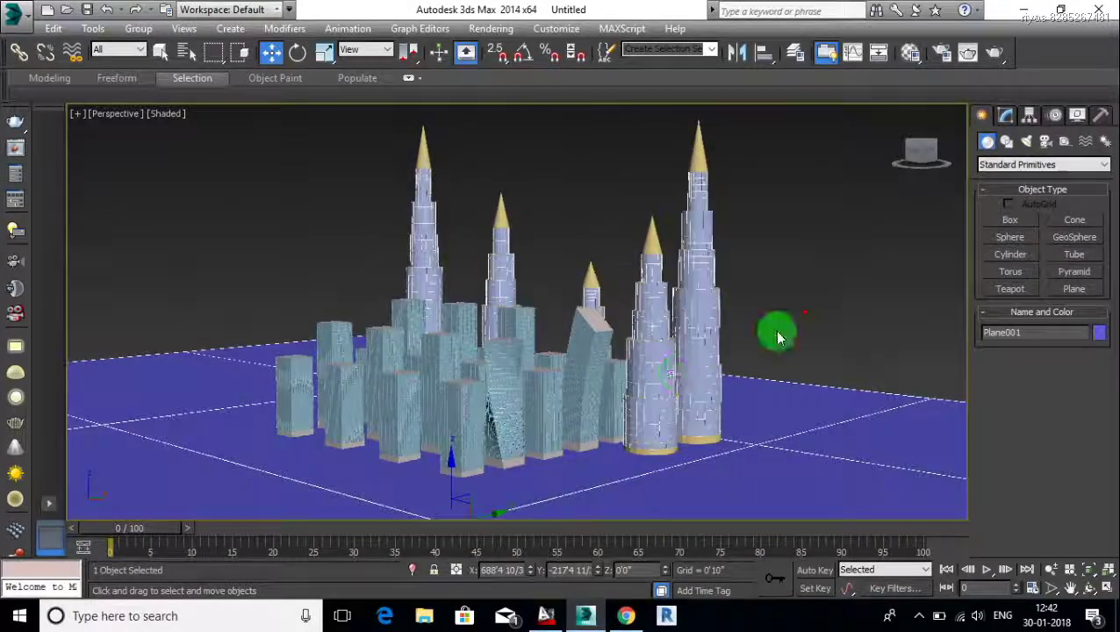
click(803, 298)
scroll(554, 433, up, 2)
scroll(553, 433, down, 1)
Render the Perspective view of the skyline, then close the rendered frame window.
key(shift+q)
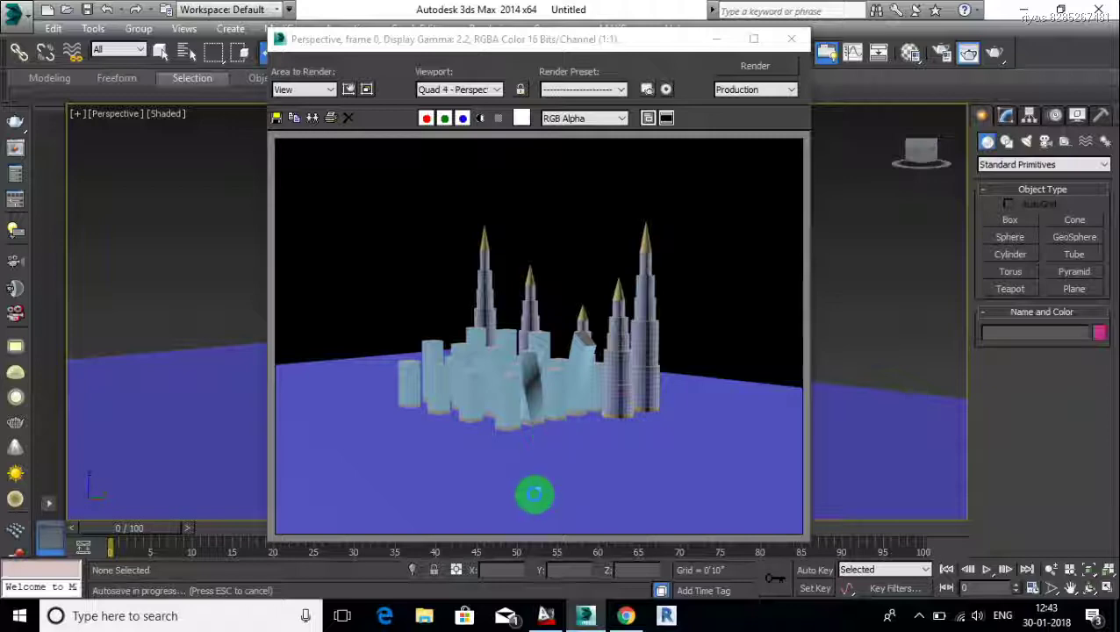
click(791, 39)
click(934, 619)
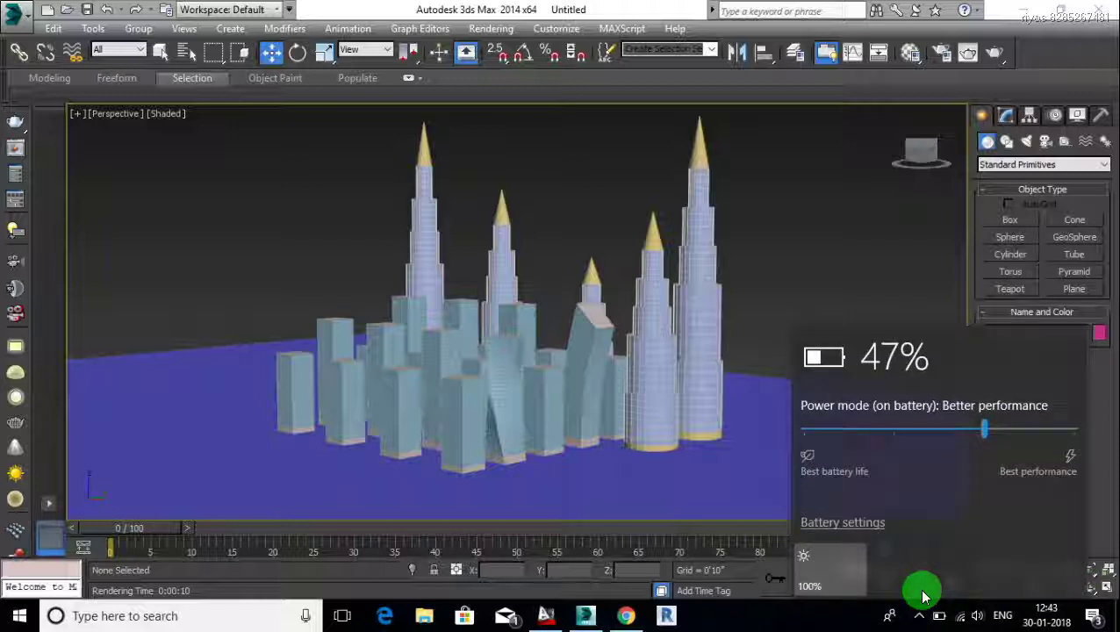
click(920, 613)
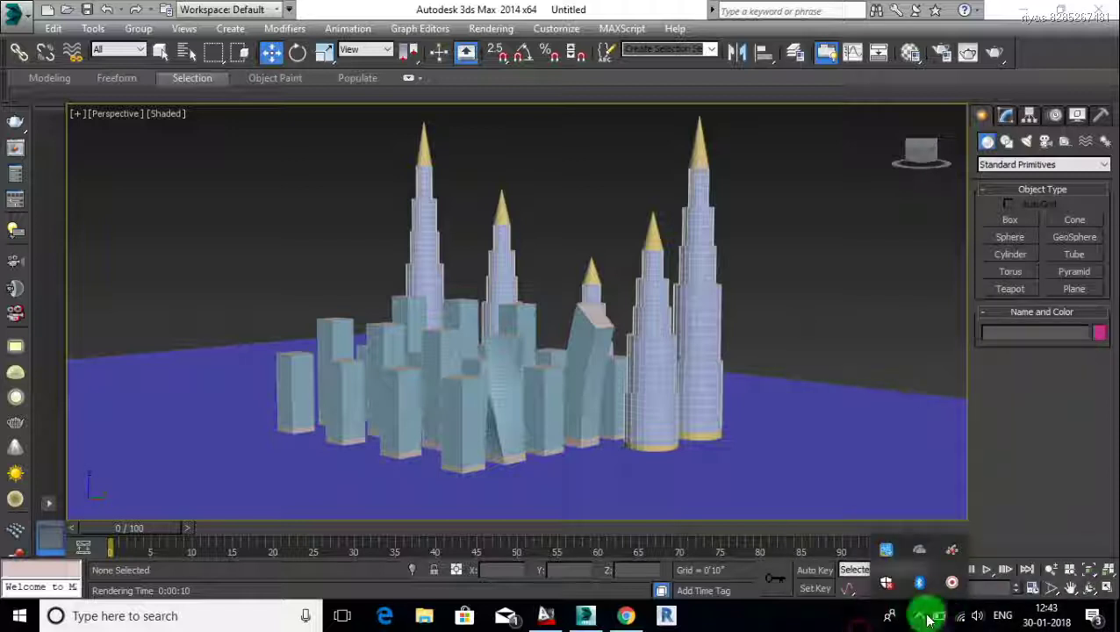